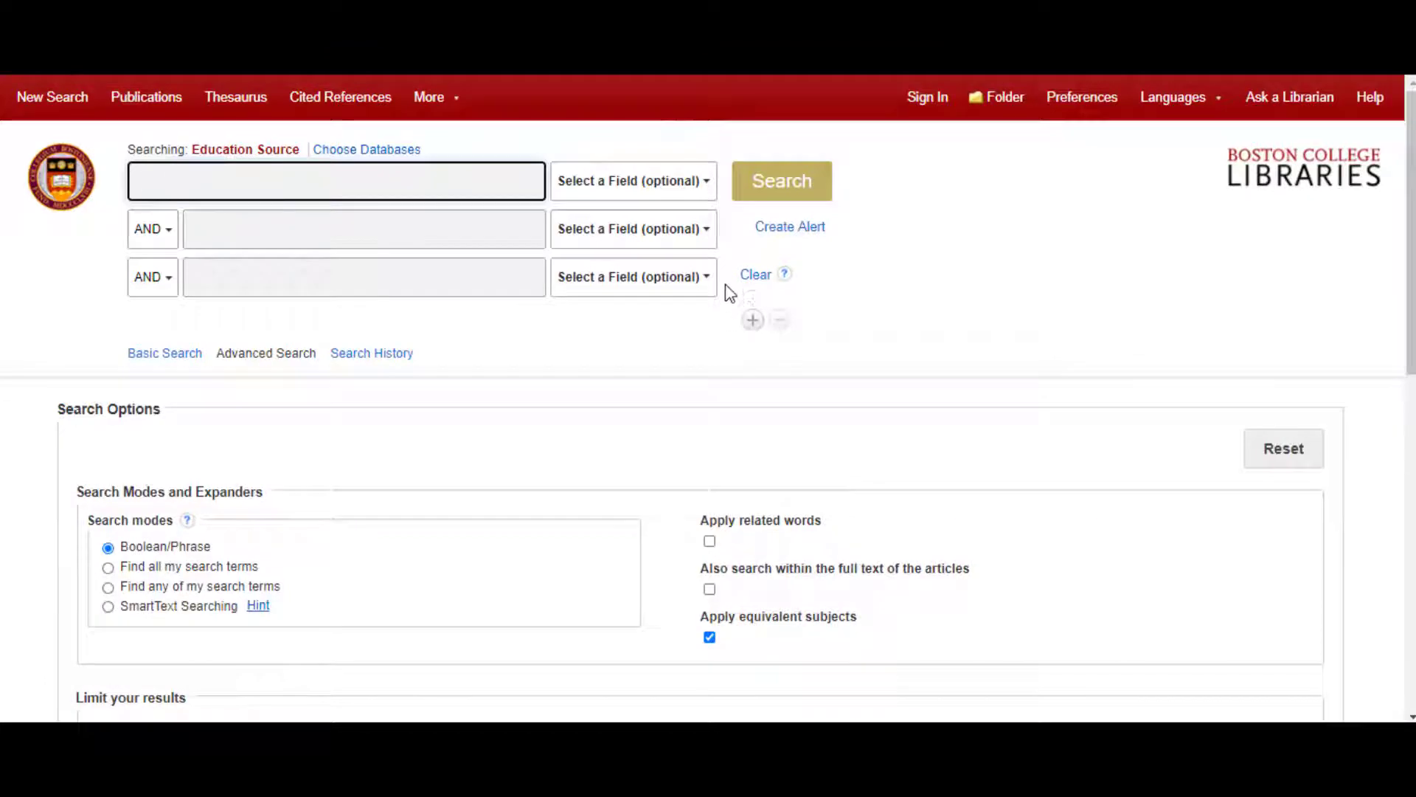
Review the available search fields, including the Searchable Fields list in the Education Source database help
left_click(704, 184)
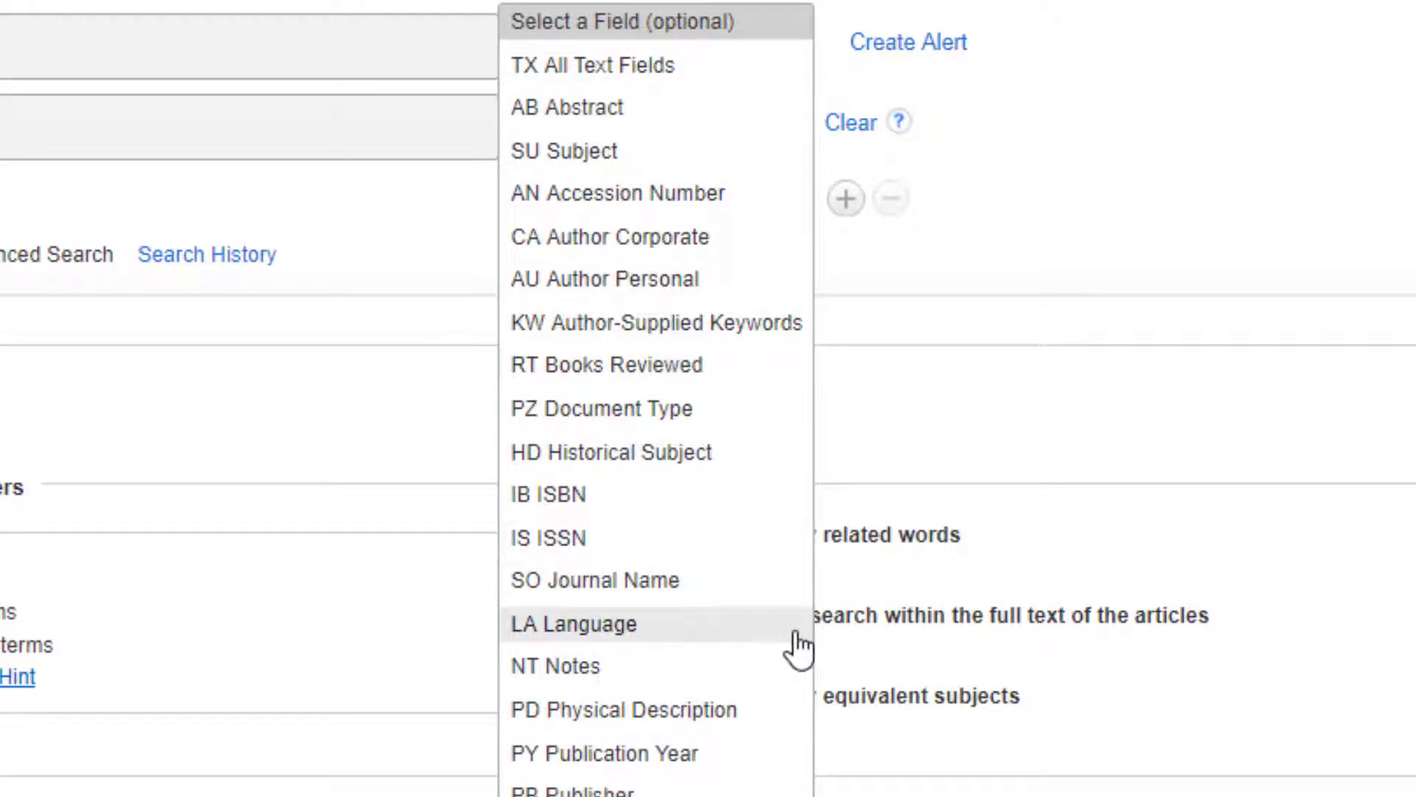
key("Escape")
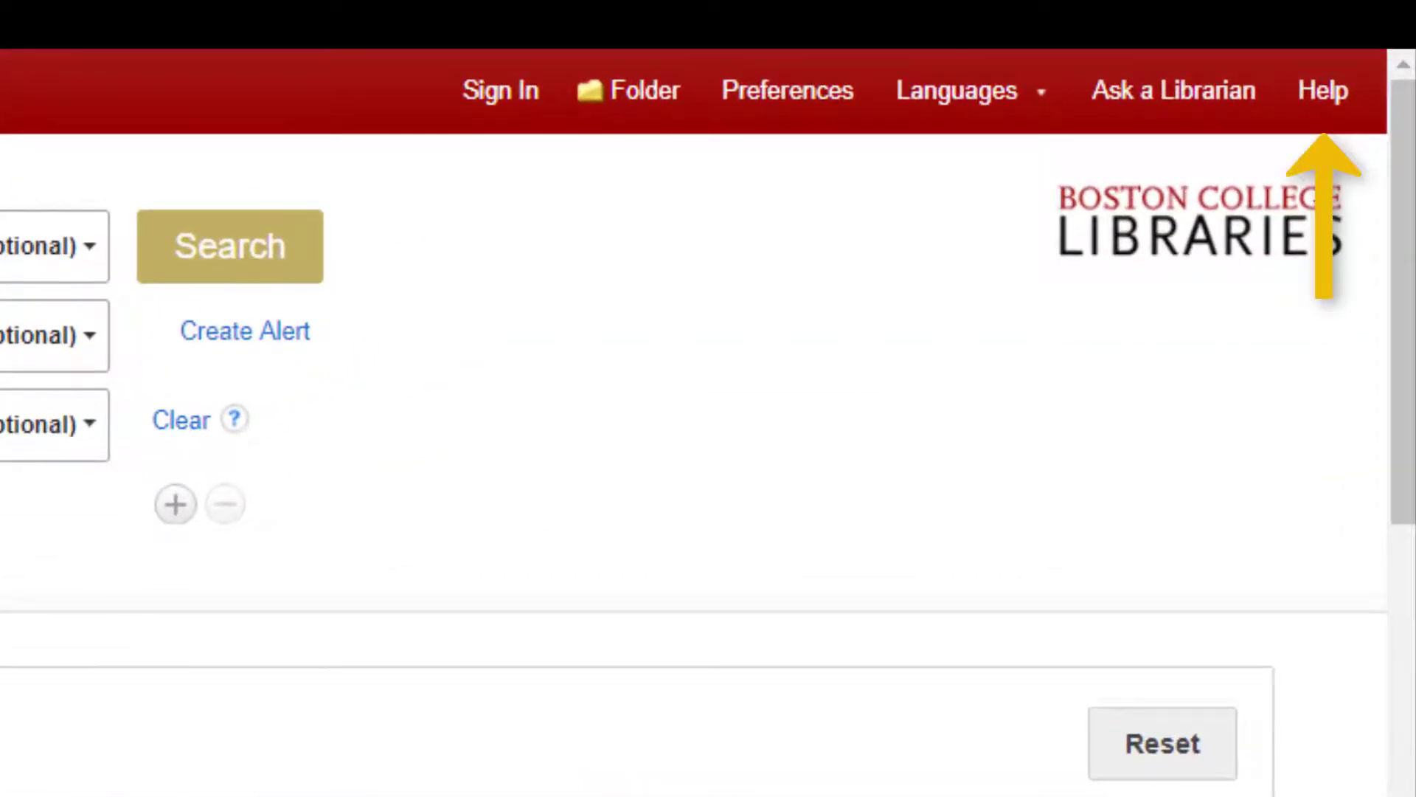
left_click(1332, 91)
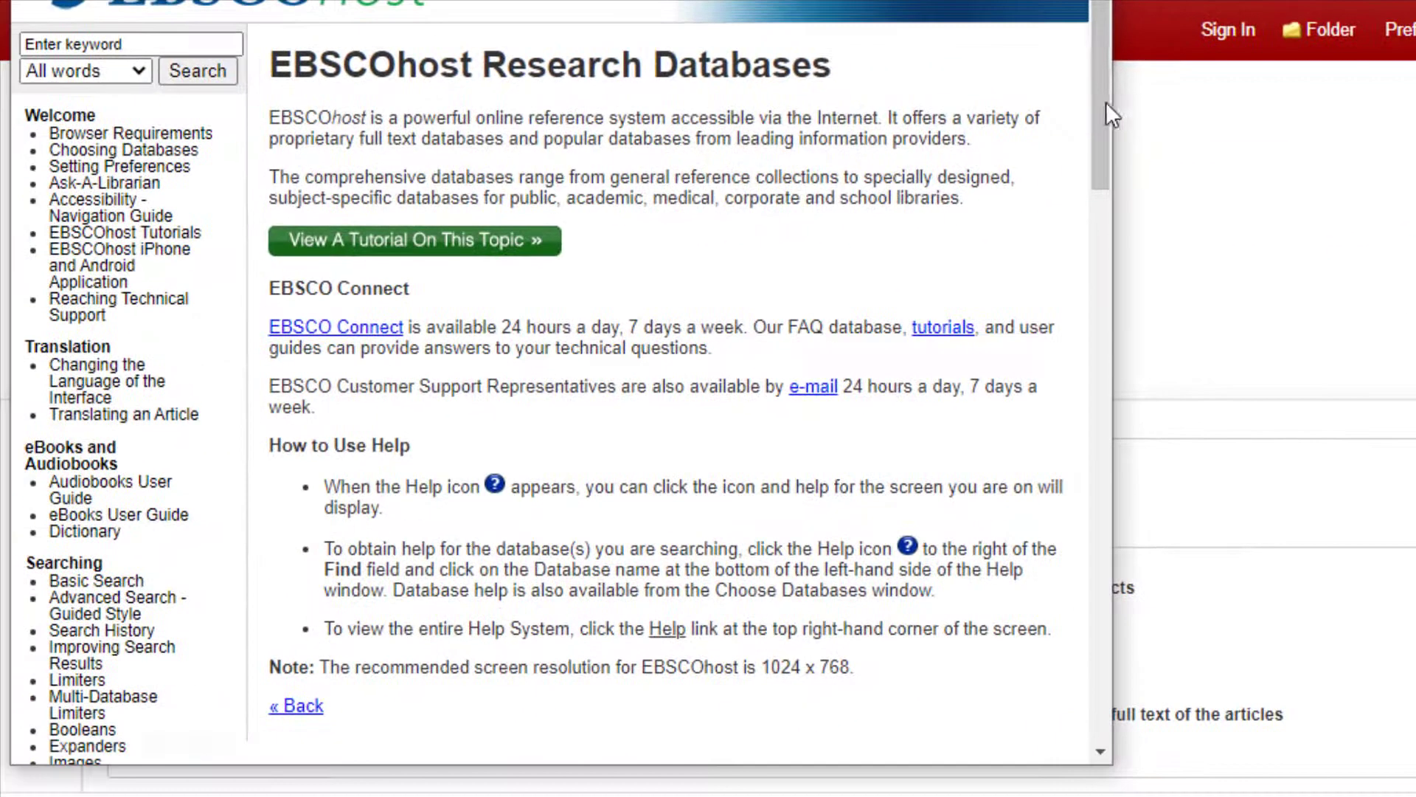
left_click_drag(1101, 102, 1108, 704)
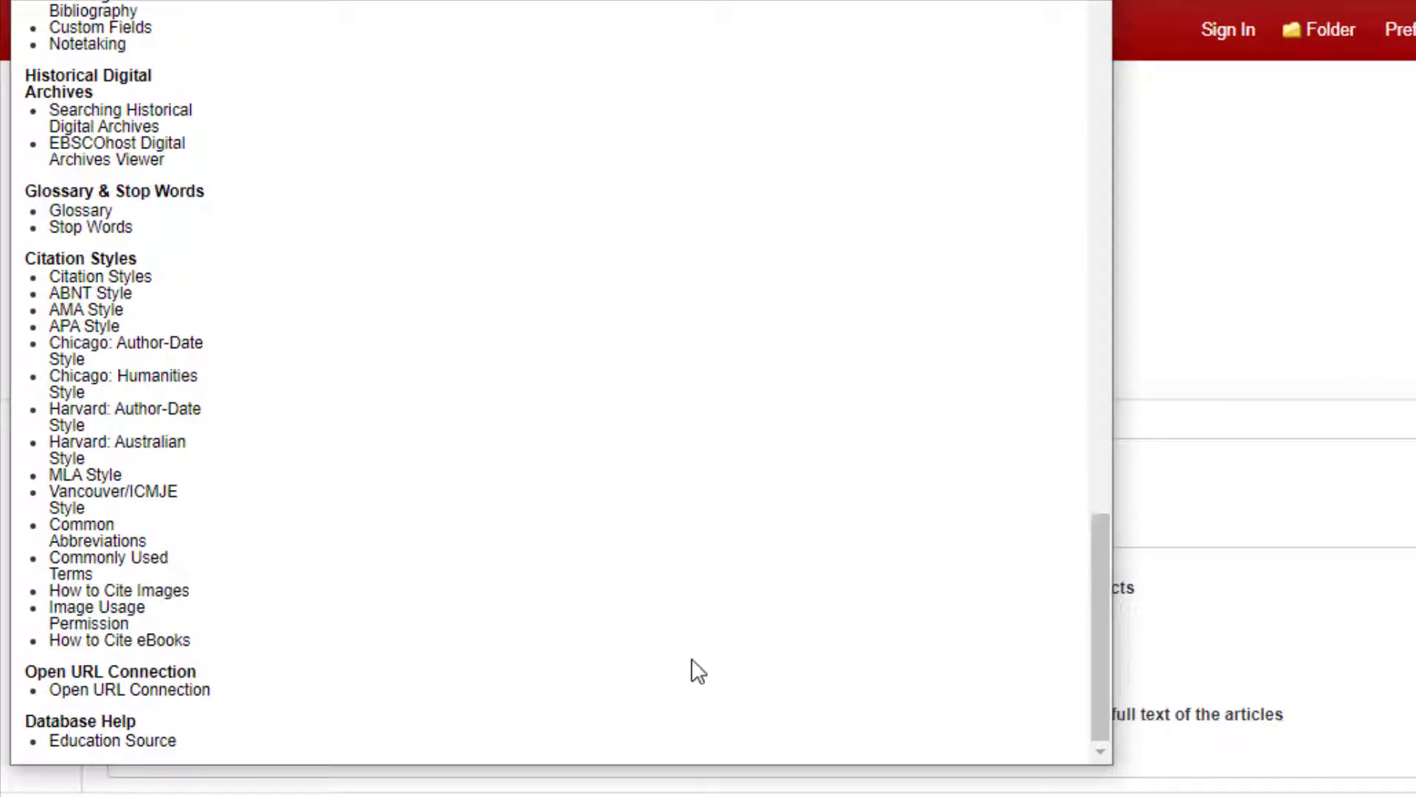
left_click(162, 744)
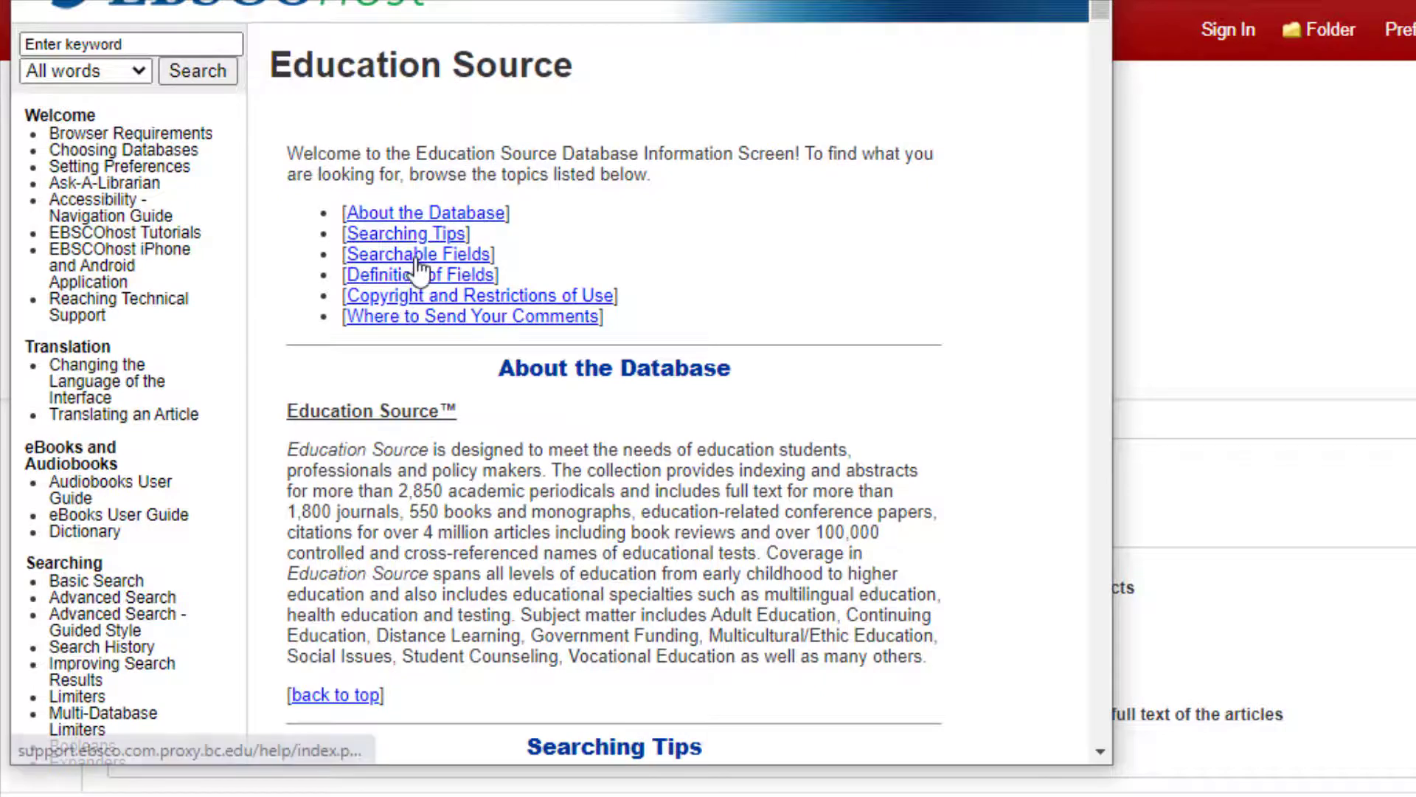
left_click(417, 260)
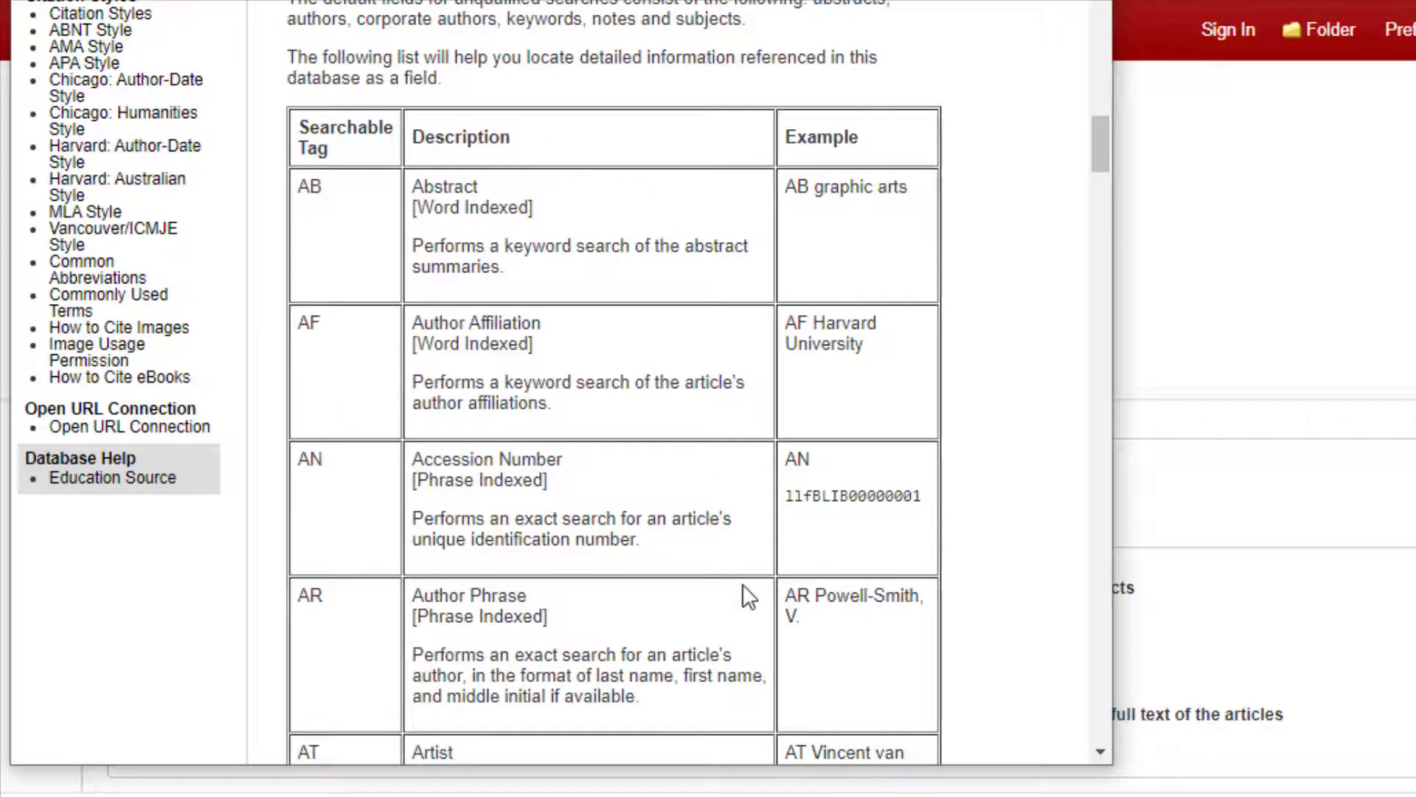
left_click(1312, 560)
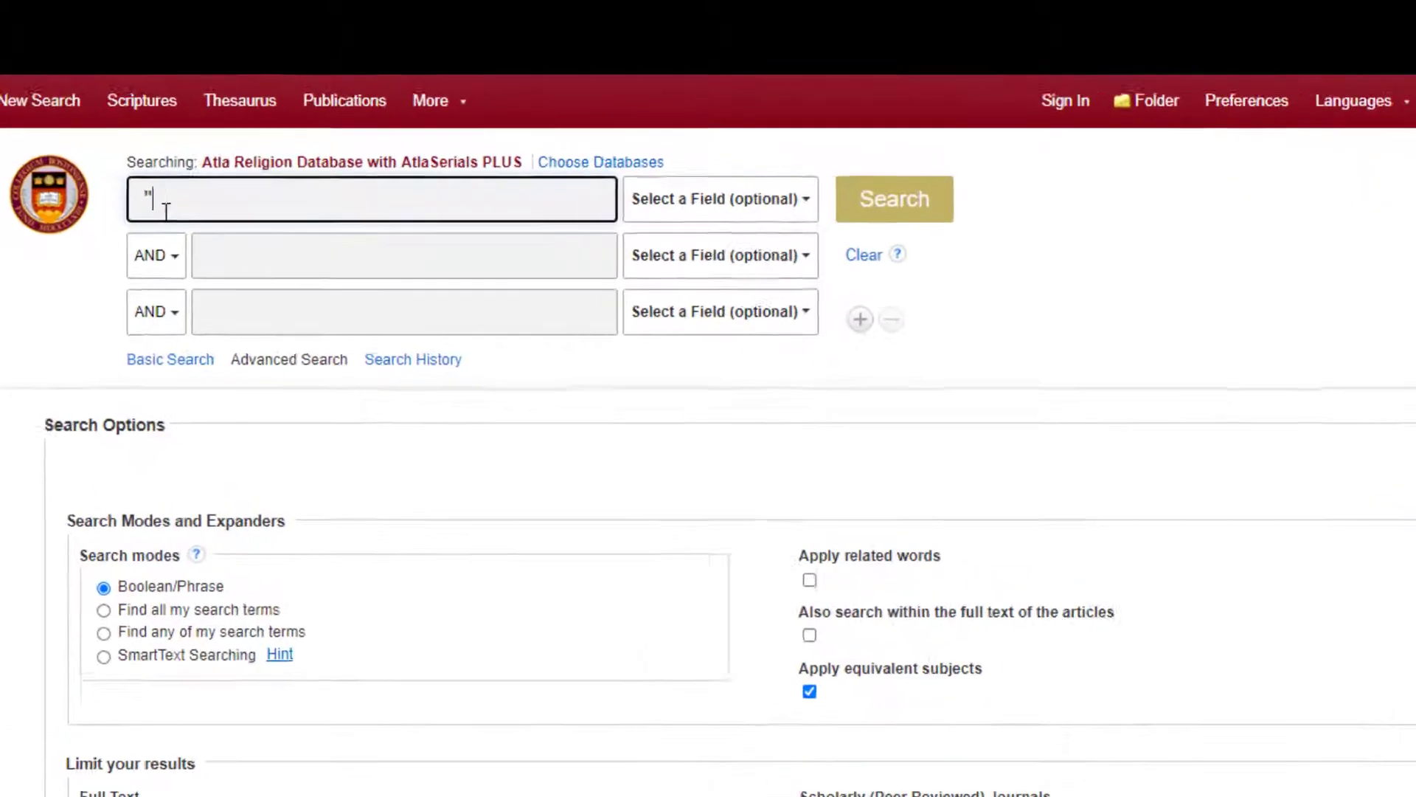
Enter "young adults" OR youth OR adolescent* as the first search line in the Atla Religion Database
type("\"young adults")
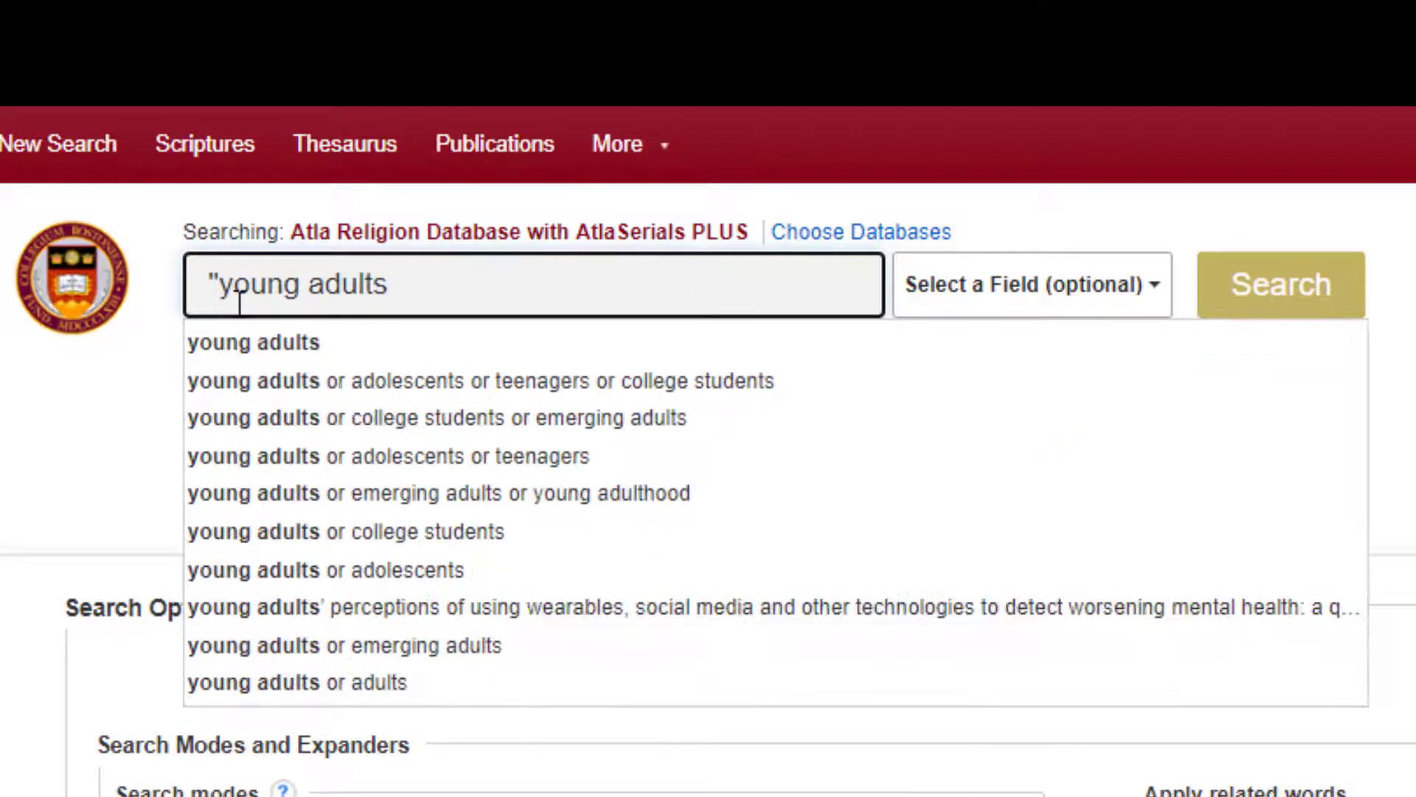
type("\" OR youth")
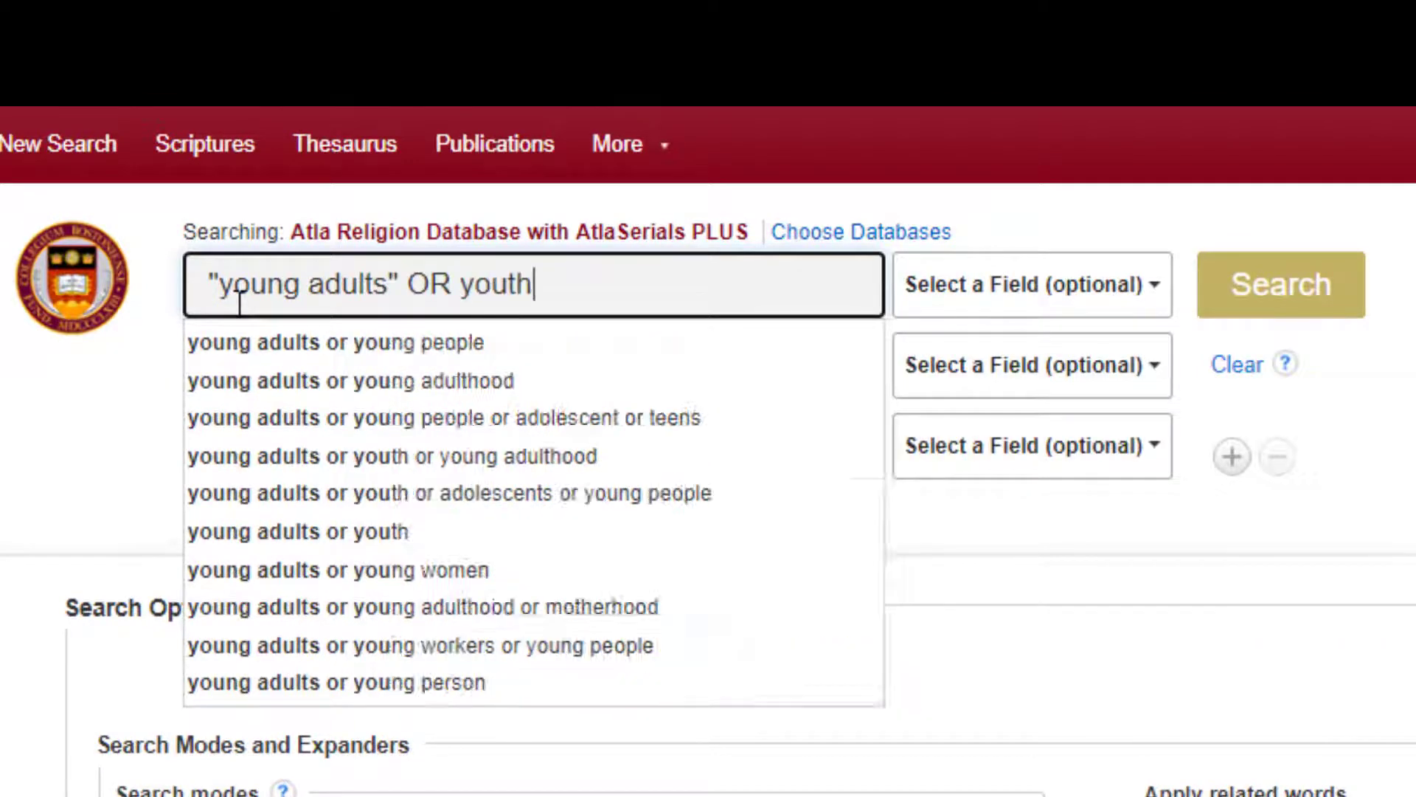
type(" OR adolesce")
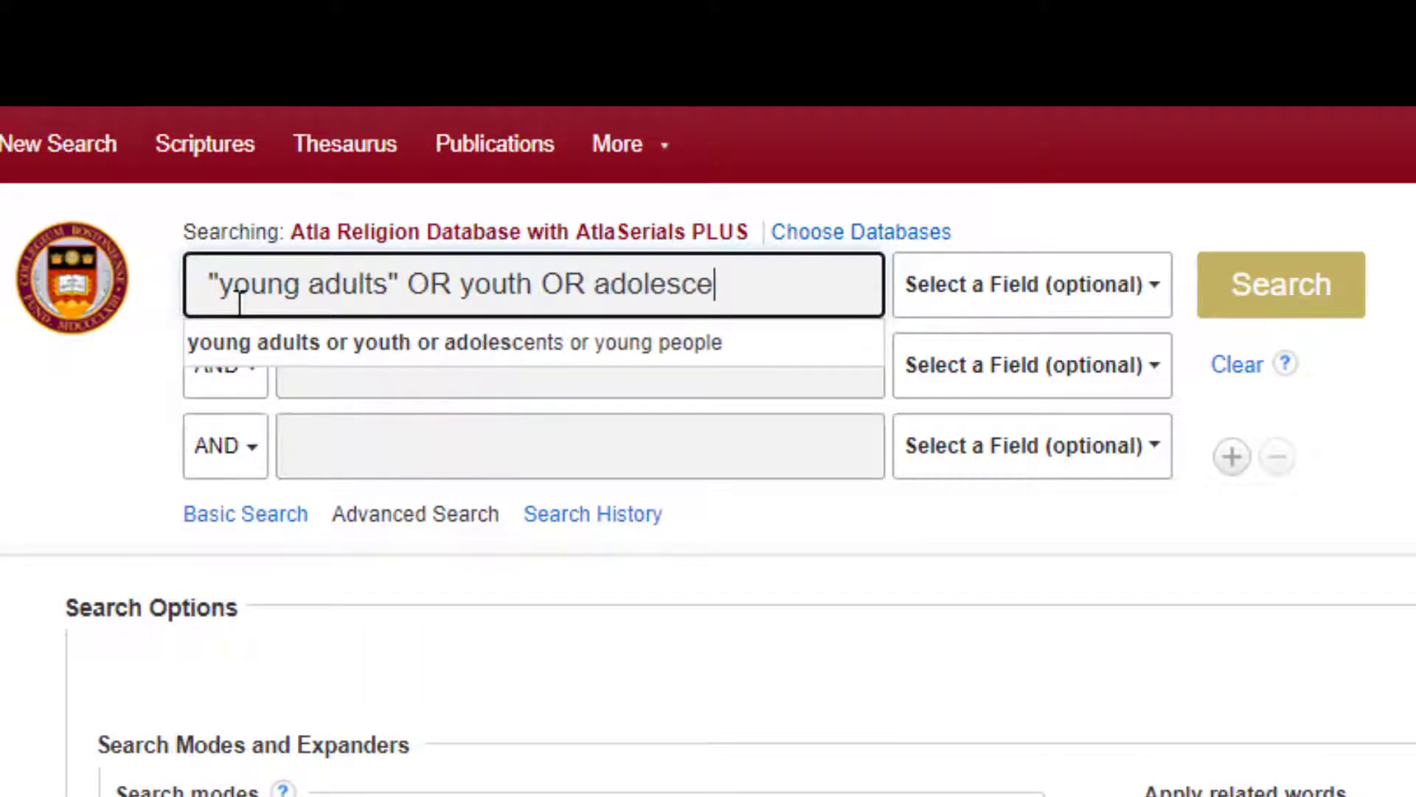
type("nt*")
left_click(475, 546)
Enter disaffilat* OR nones as the second search line, combined with AND
left_click(361, 380)
type("d")
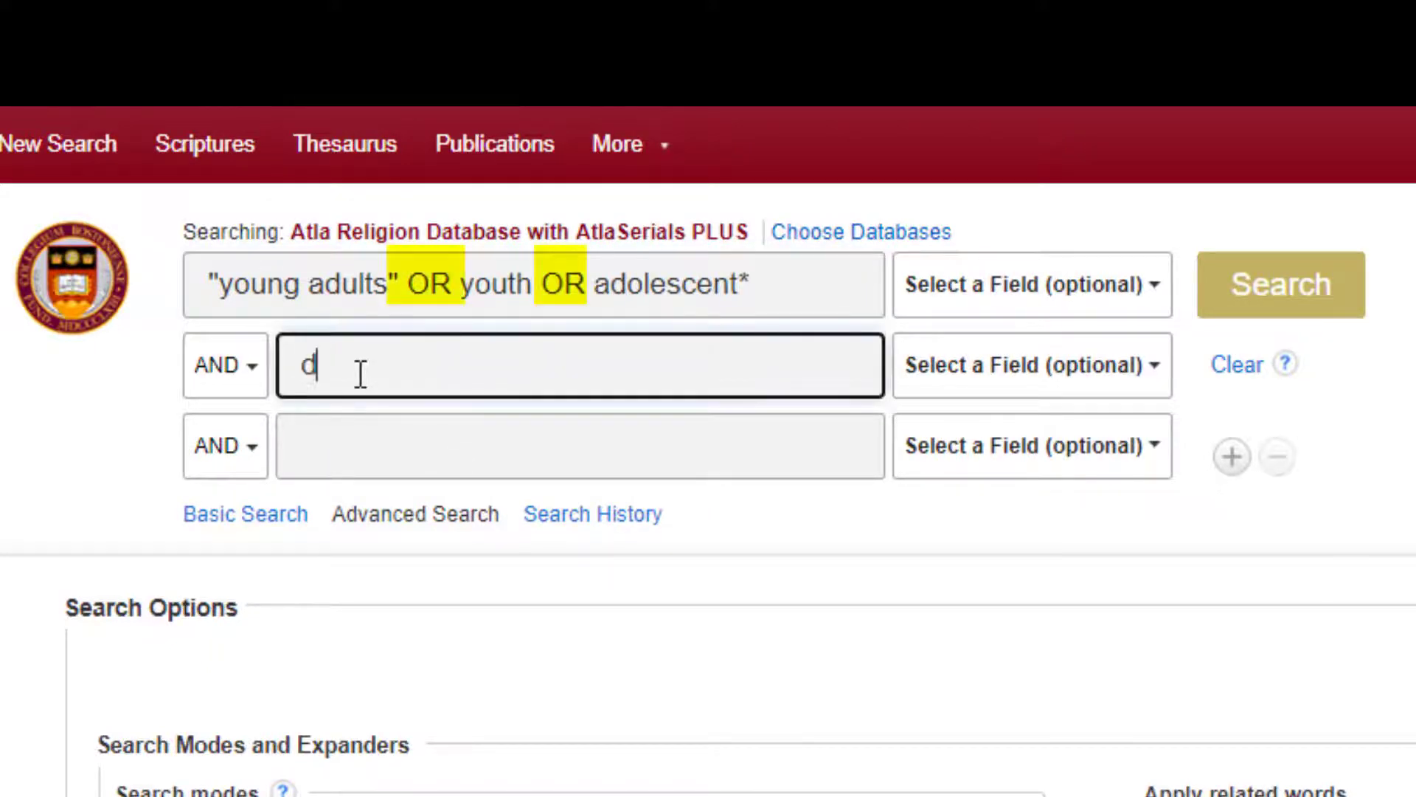
type("isaffilat")
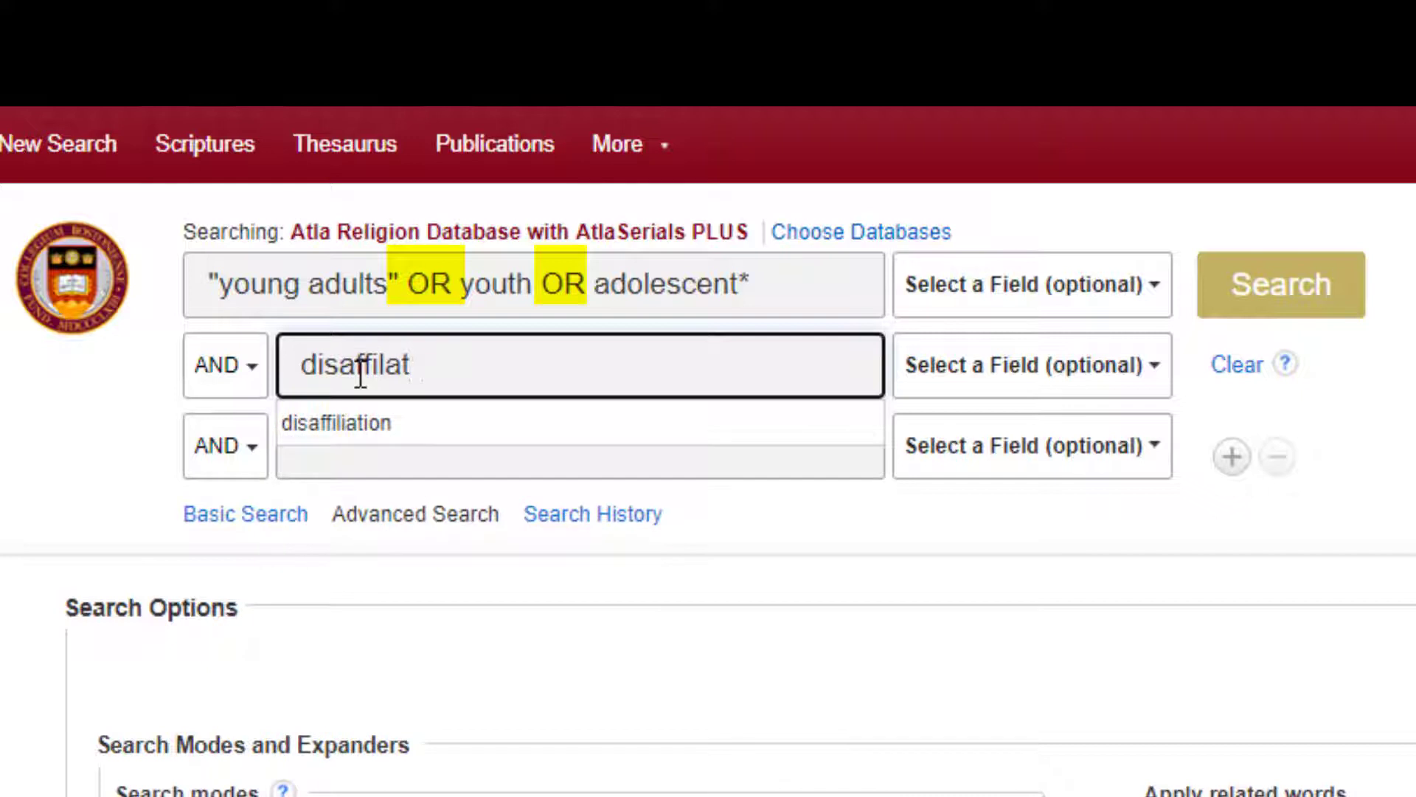
type("* OR nones")
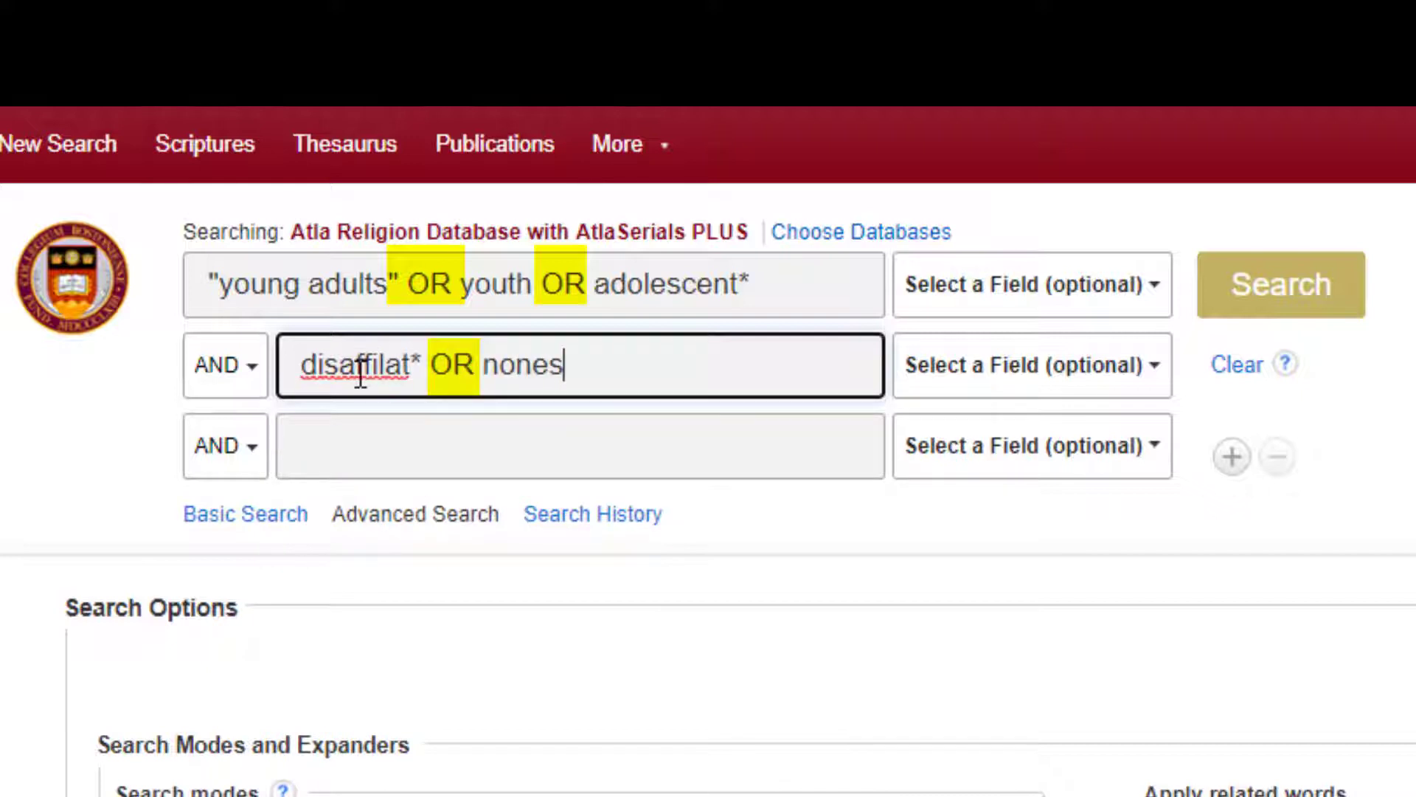
left_click(1188, 542)
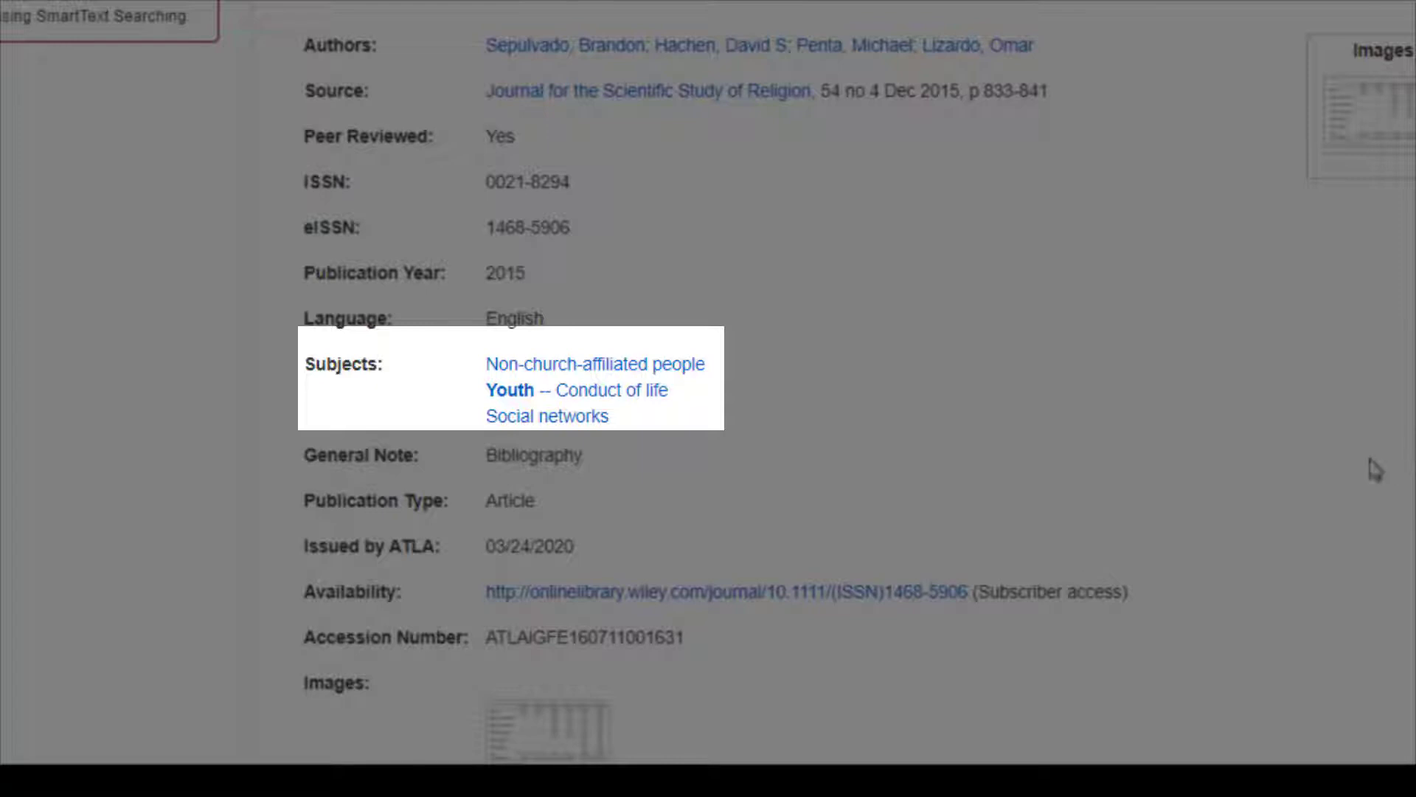
Search by the article's subject heading Non-church-affiliated people, and narrow that search with Catholic* on the second line
left_click(689, 364)
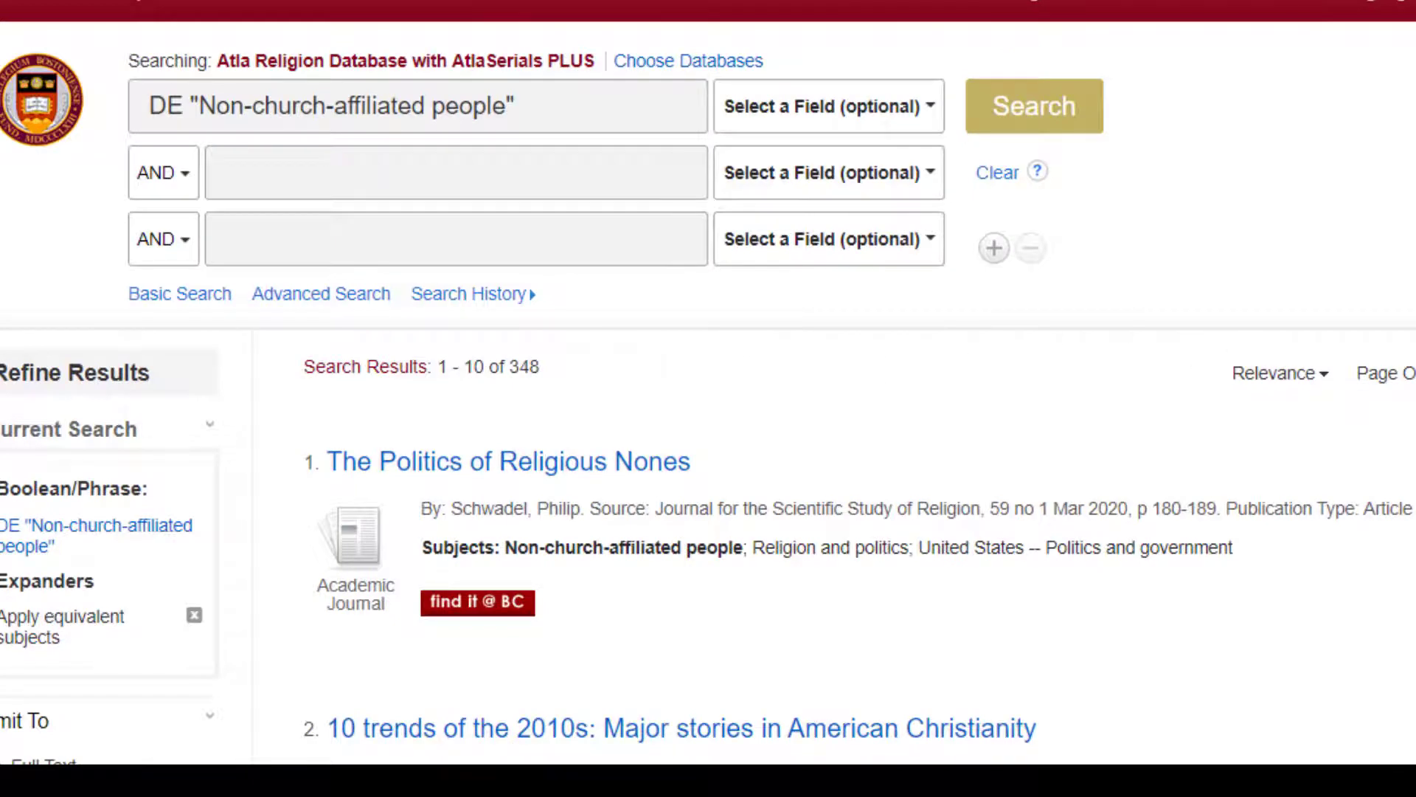
scroll(708, 398, "down", 1)
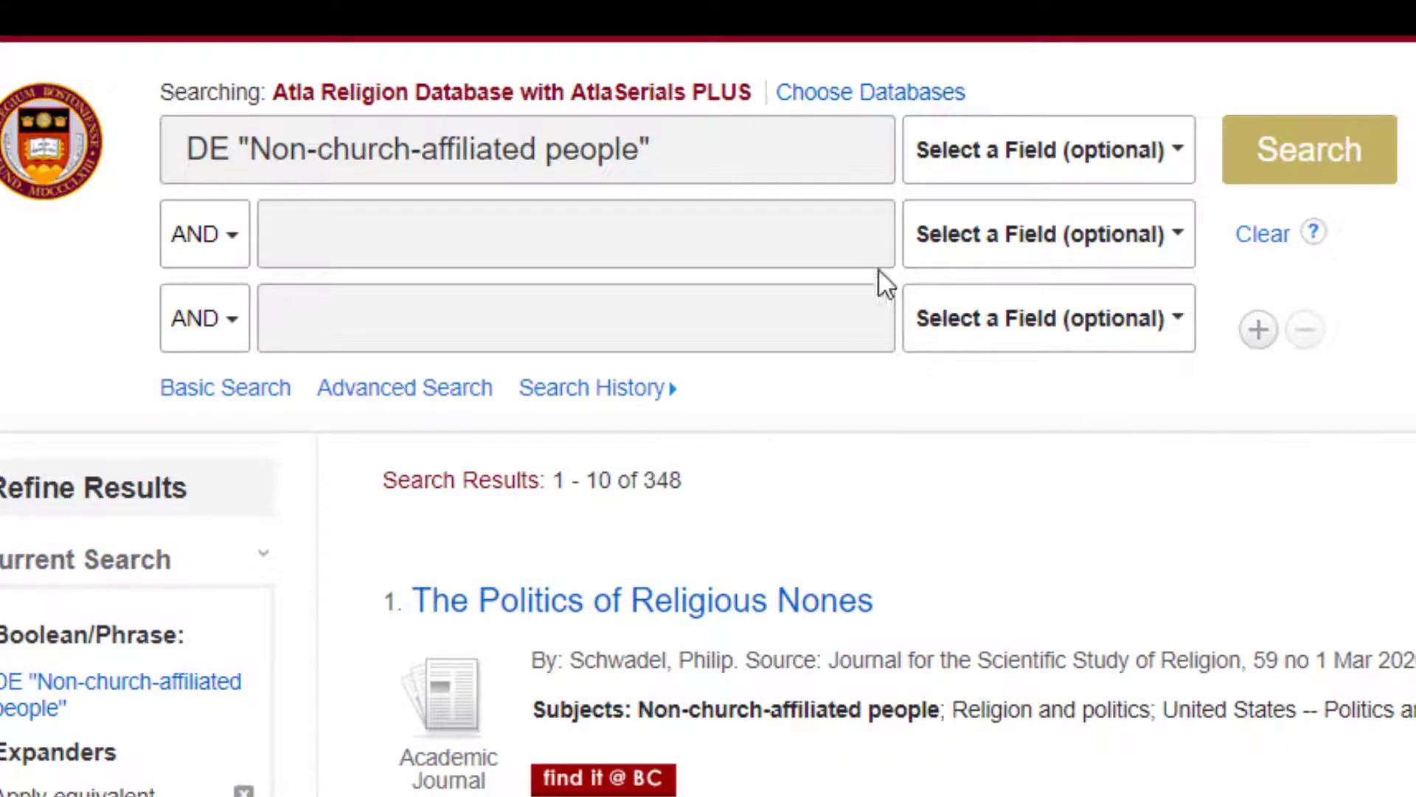
left_click(832, 231)
type("Ca")
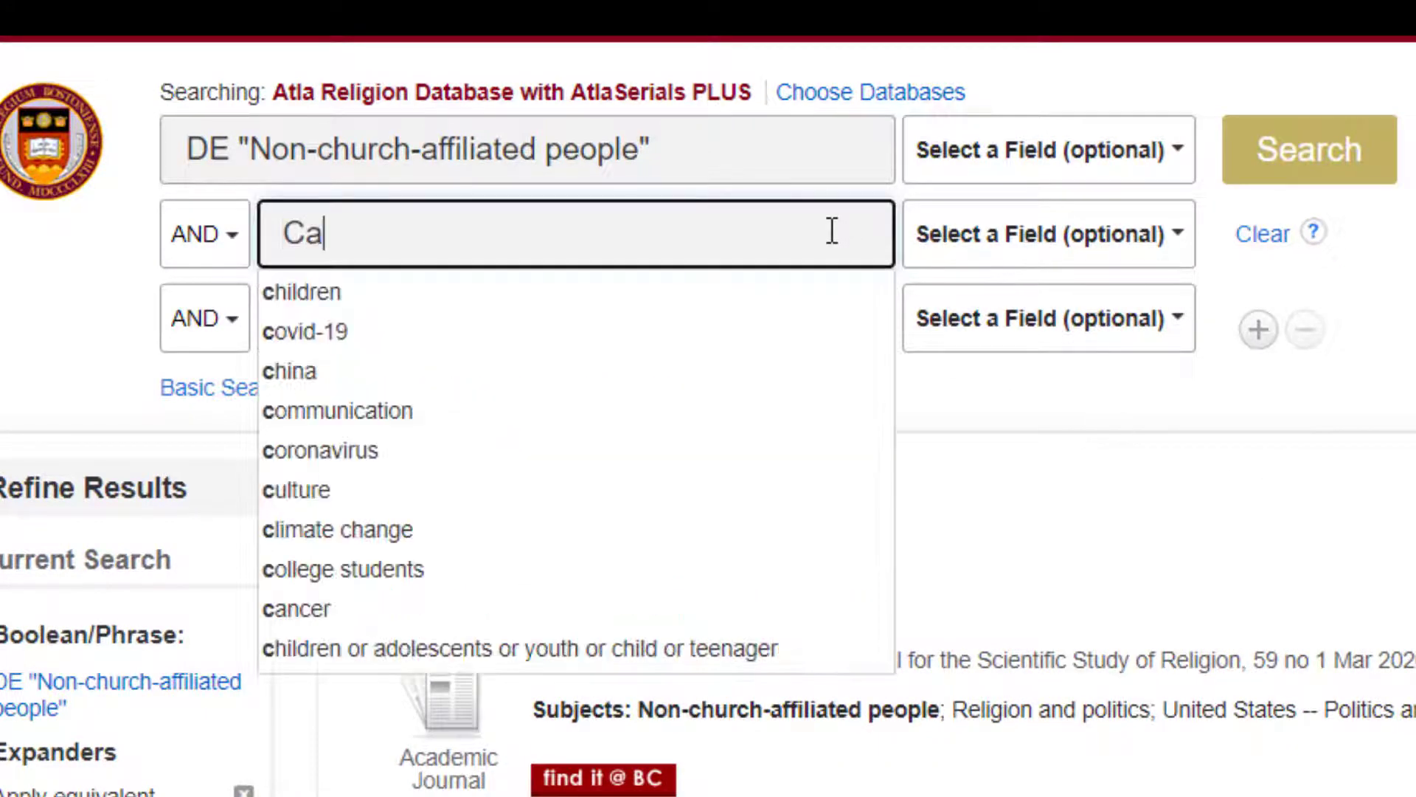
type("tholic*")
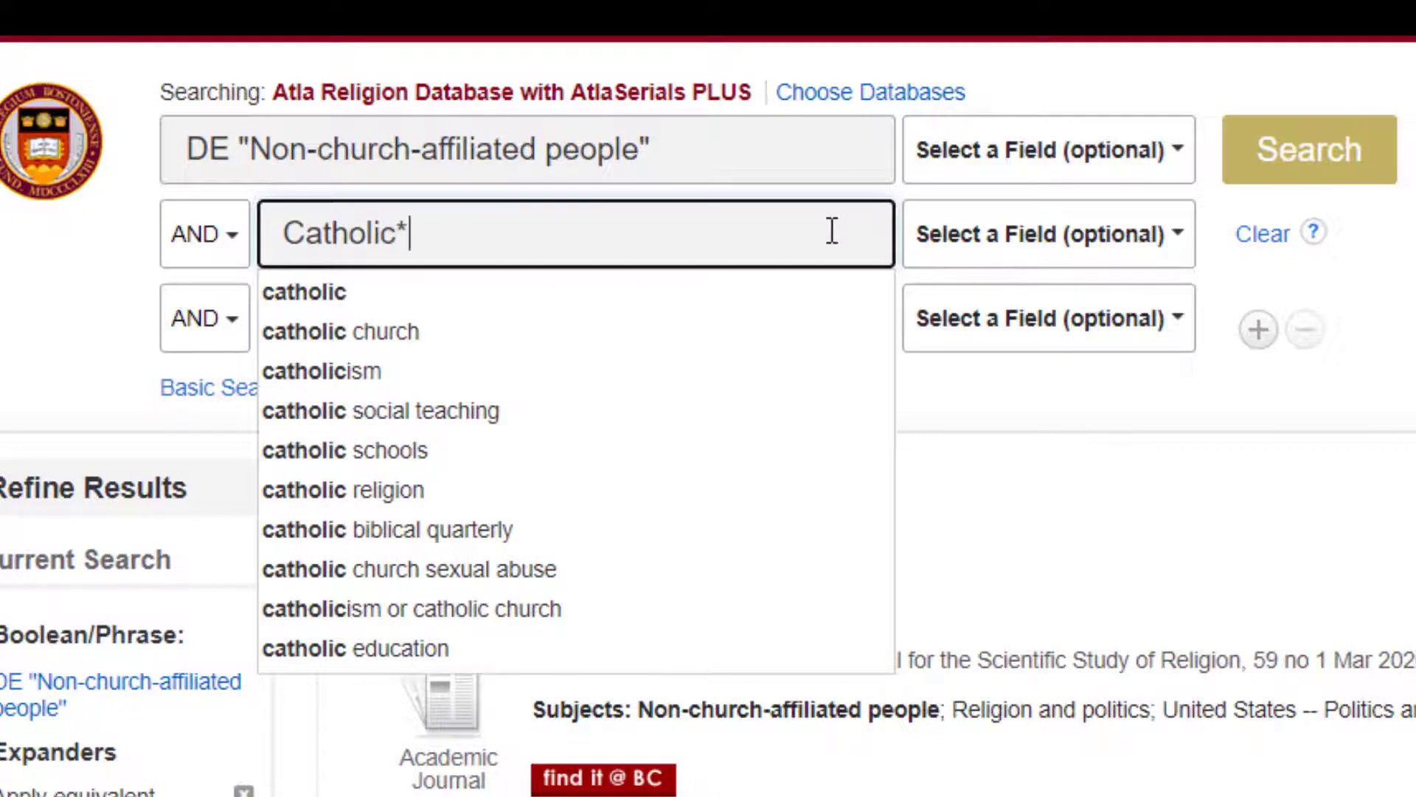
left_click(1342, 168)
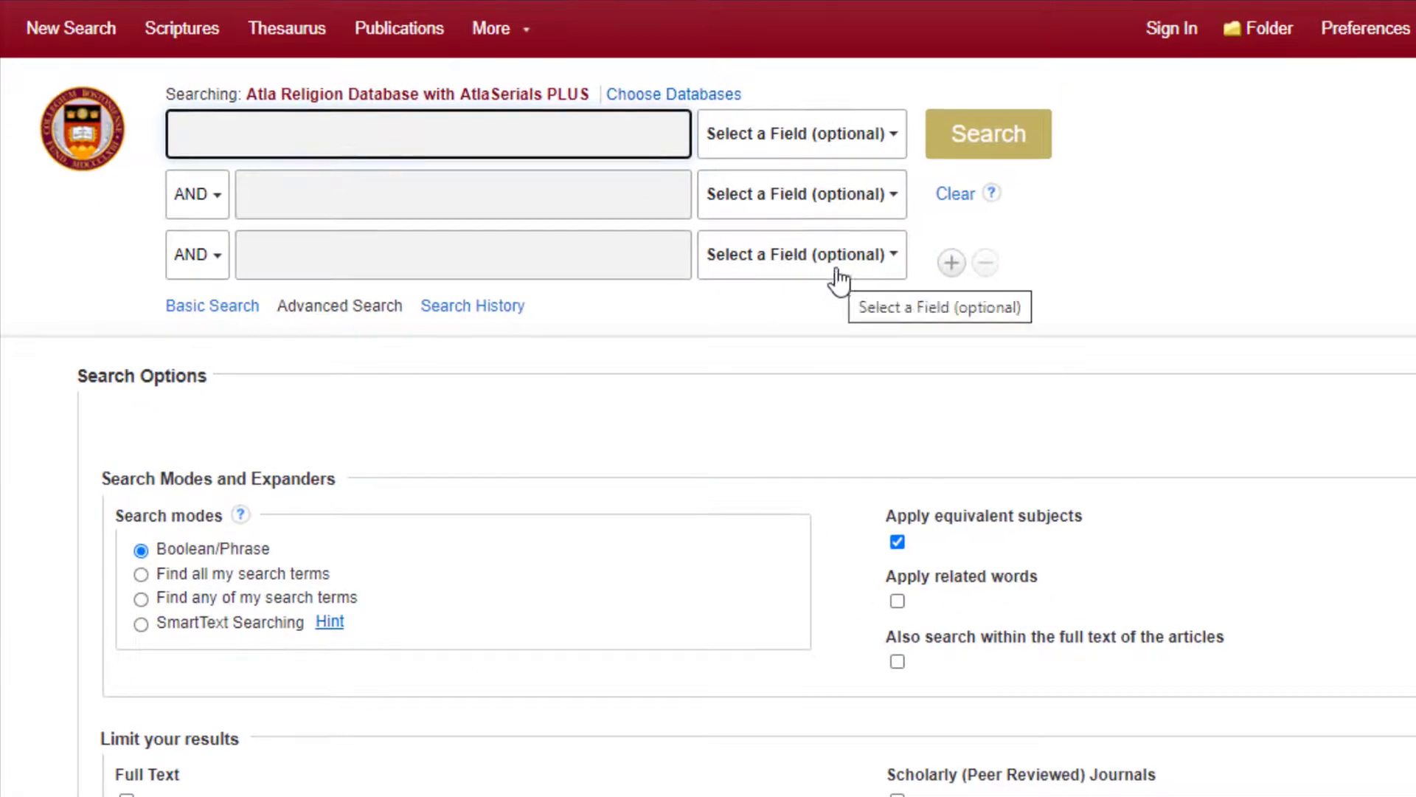
Set the first search line to the SU Subjects field with the term Aquinas, Thomas
left_click(814, 155)
left_click(813, 155)
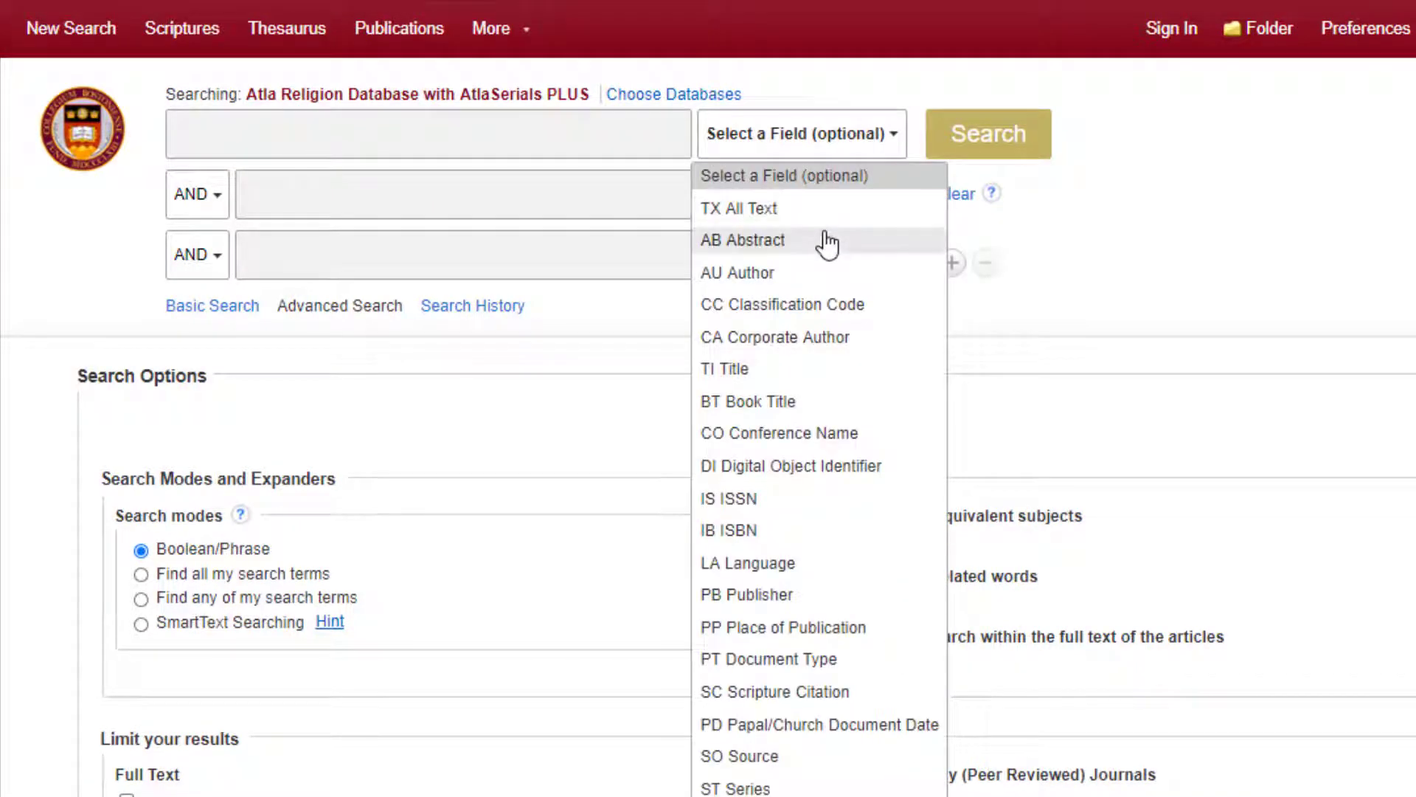
scroll(828, 243, "down", 2)
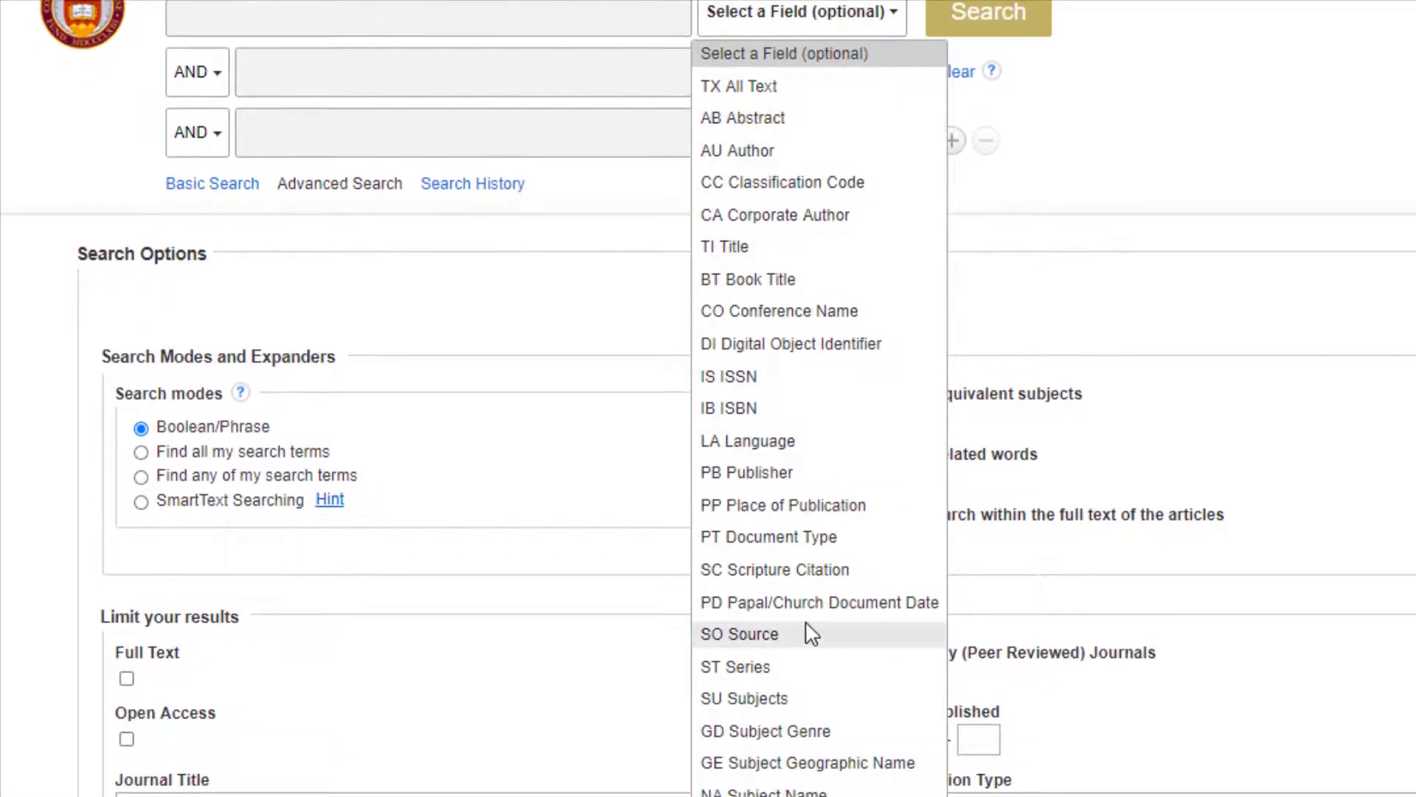
left_click(801, 699)
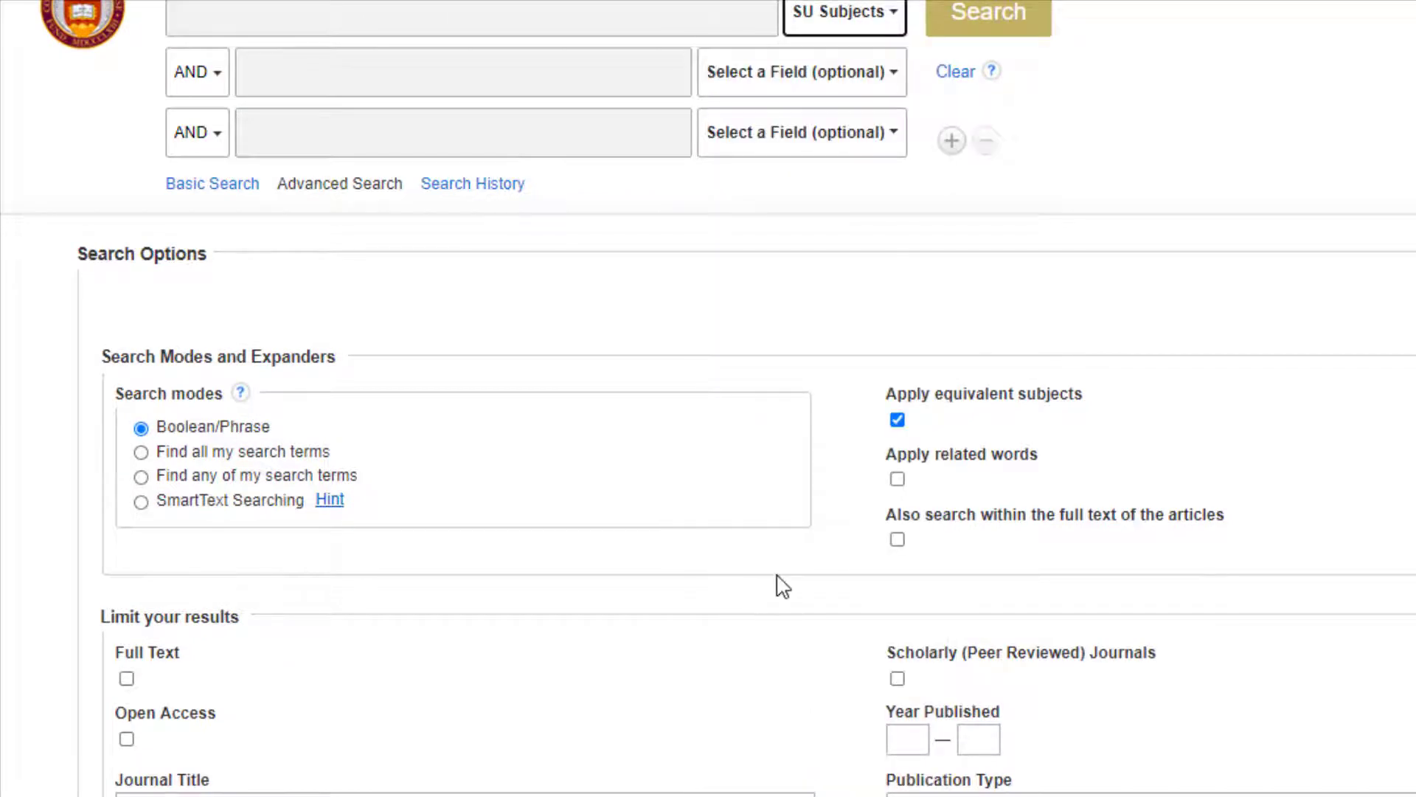
scroll(783, 586, "up", 2)
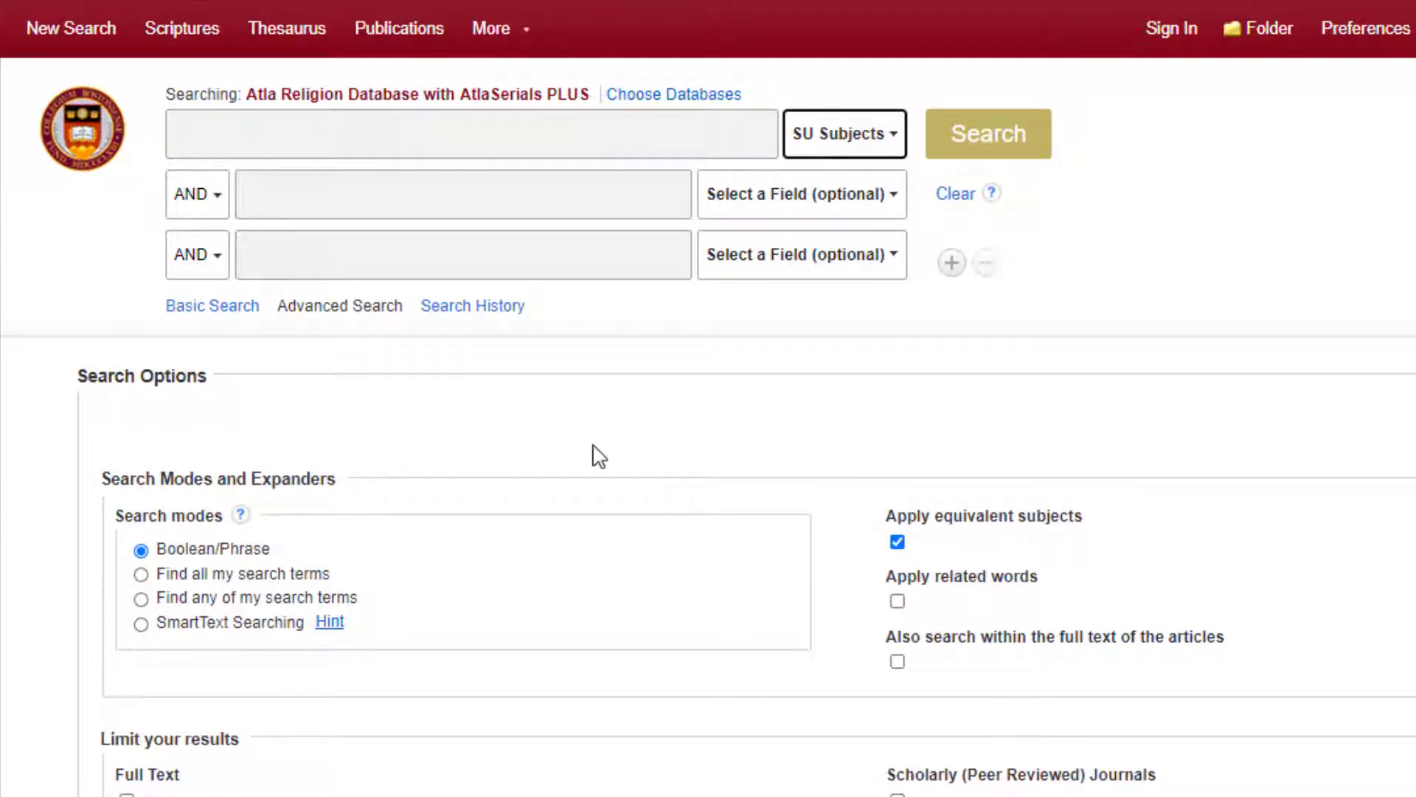
left_click(346, 144)
type("Aquinas, Thomas")
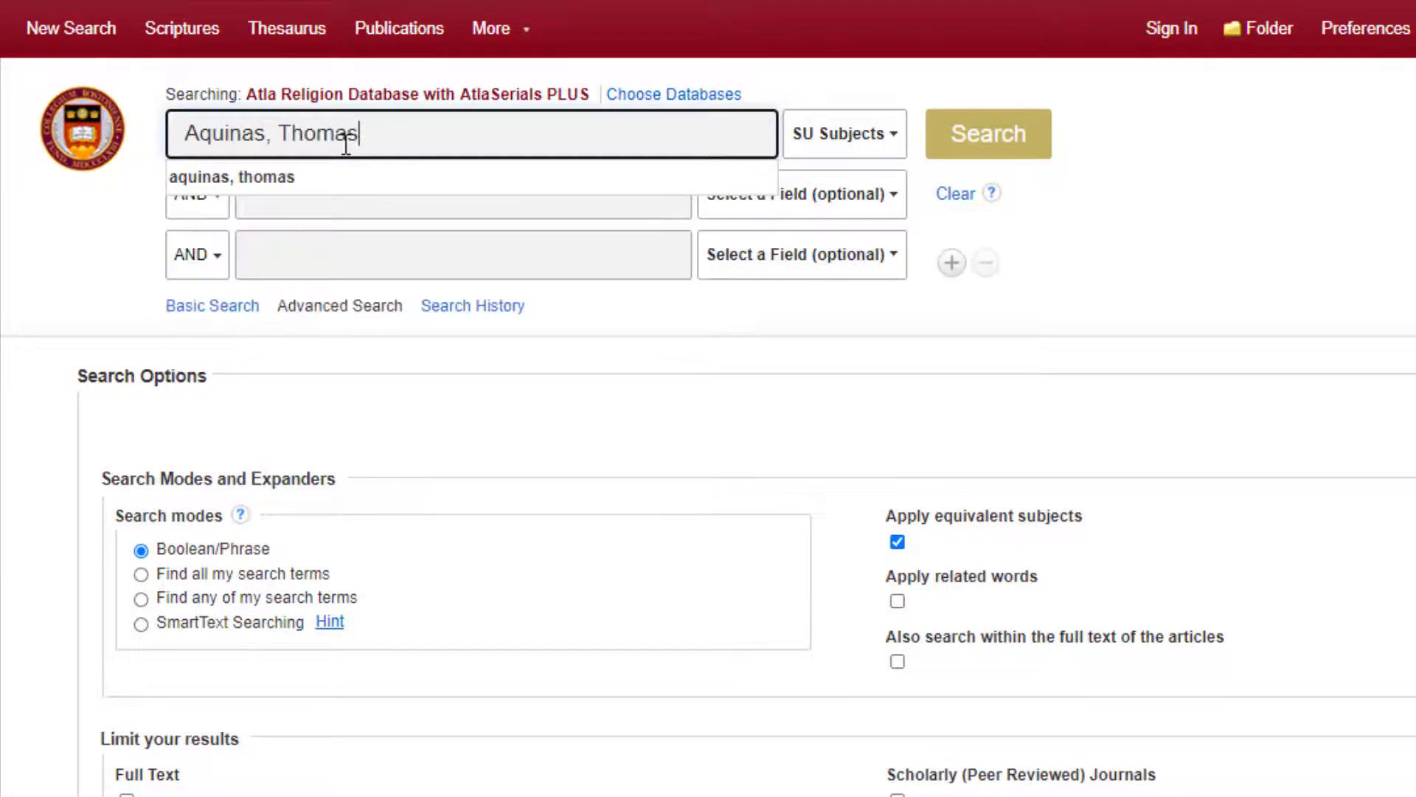
left_click(538, 354)
Set the second search line to SU Subjects with the term Sin, and run the search
left_click(788, 212)
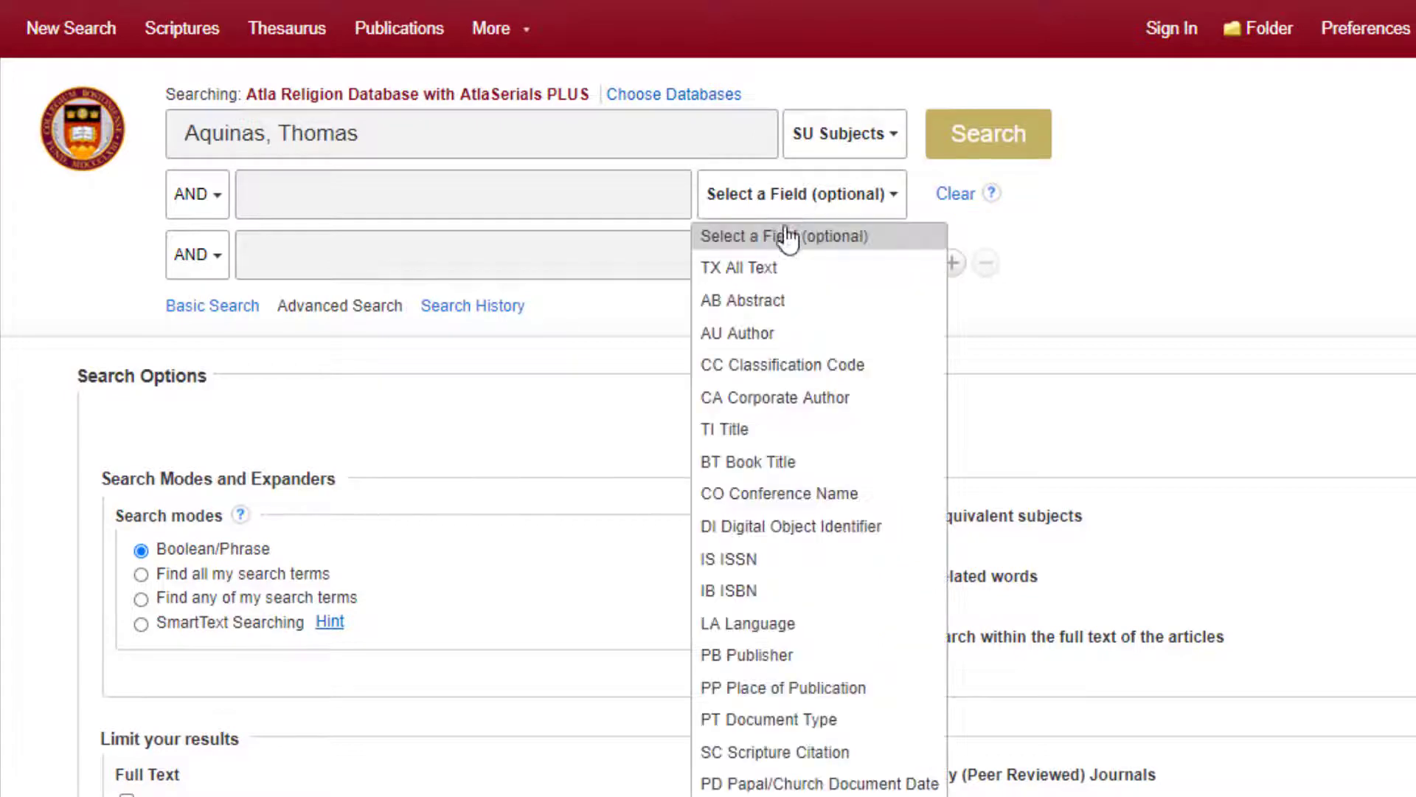
scroll(788, 487, "down", 3)
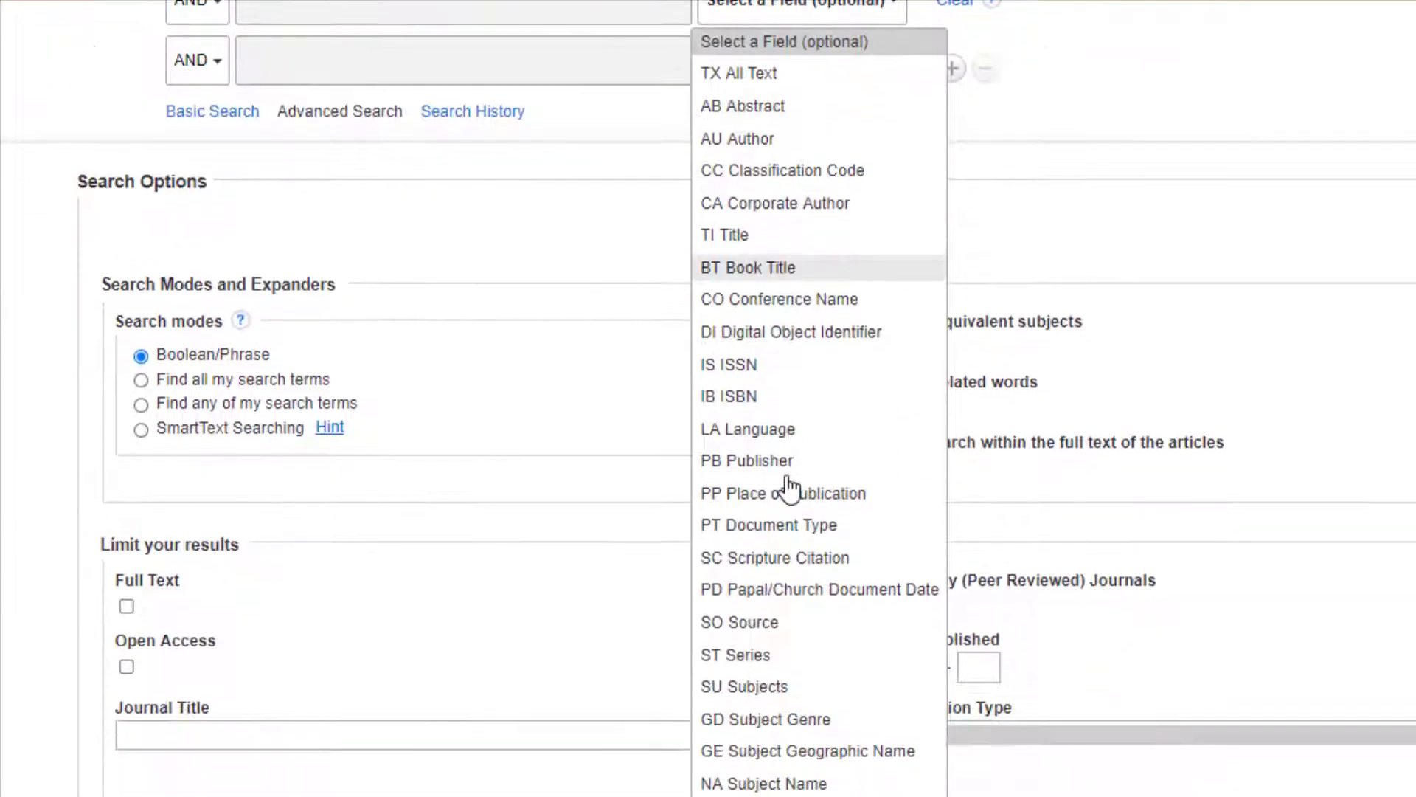
left_click(767, 687)
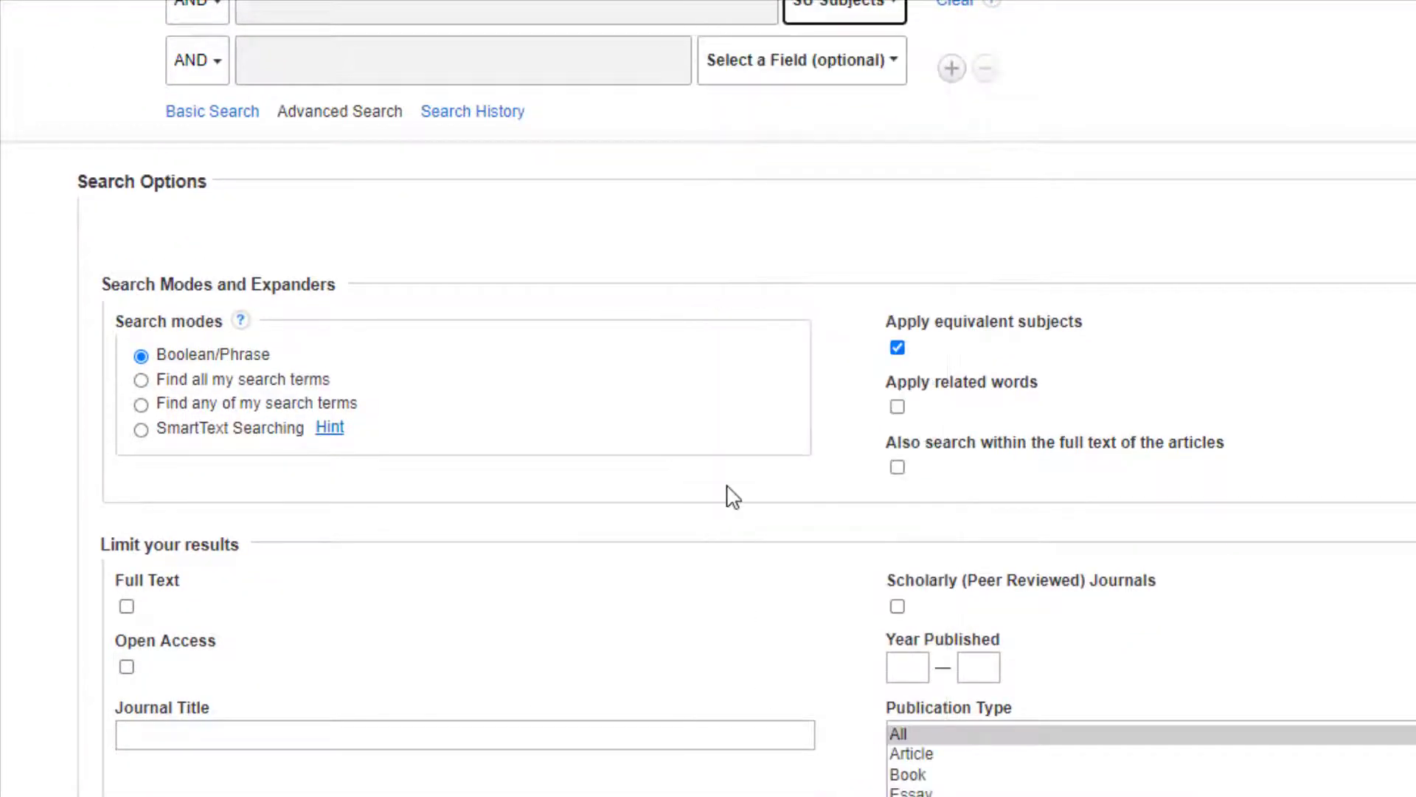
scroll(727, 496, "up", 3)
left_click(510, 202)
type("Sin")
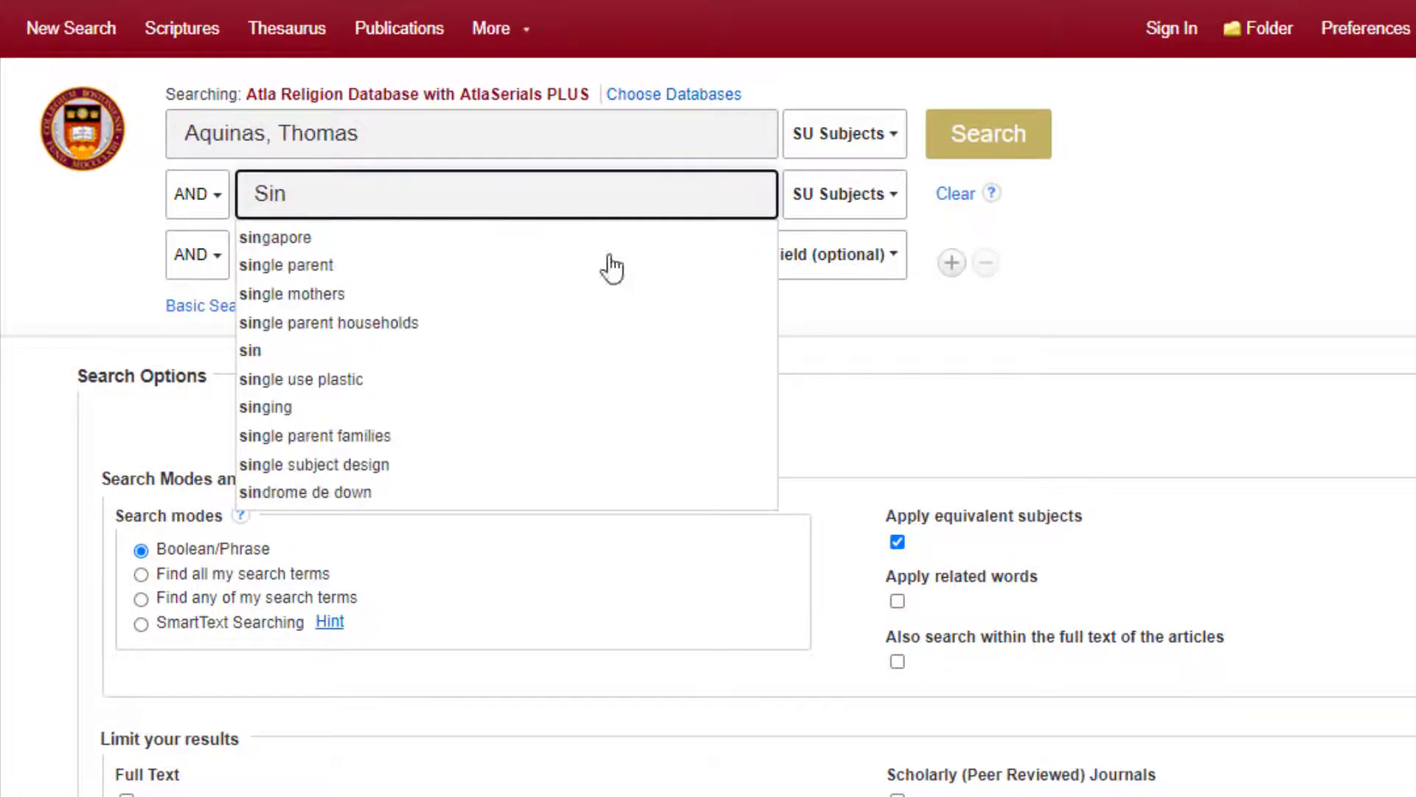
left_click(873, 329)
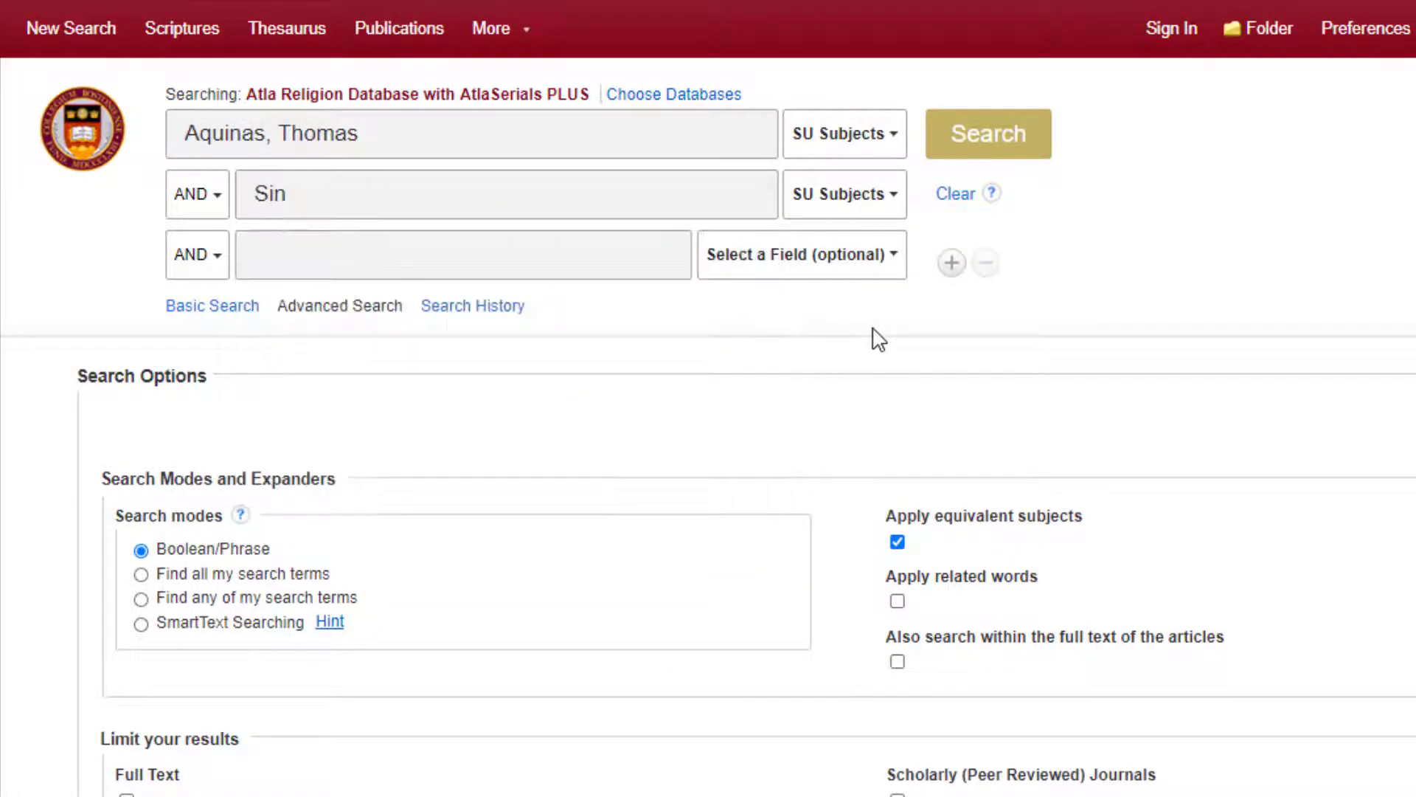
left_click(1000, 149)
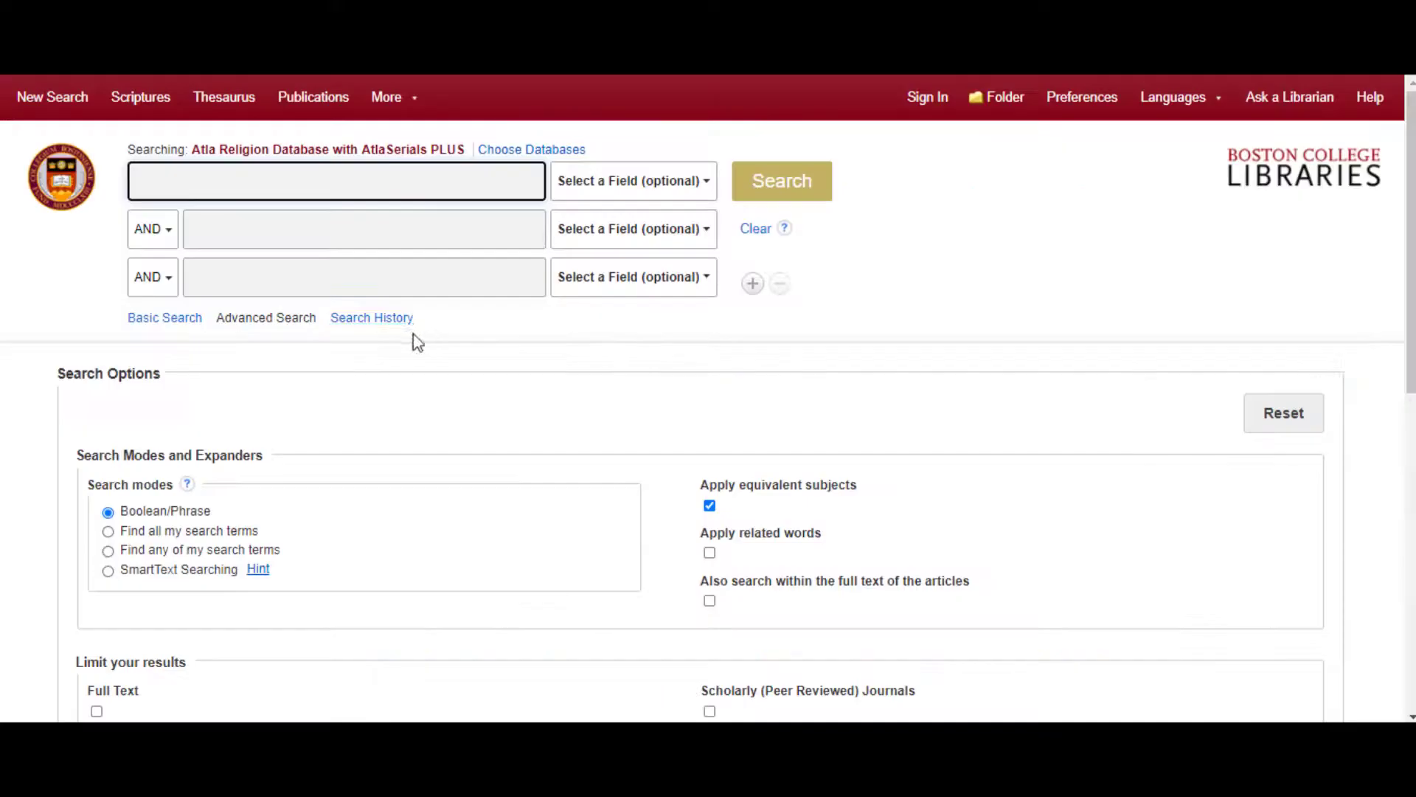
Browse the Atla subject thesaurus for eucharist and open its preferred term Lord's Supper
left_click(222, 98)
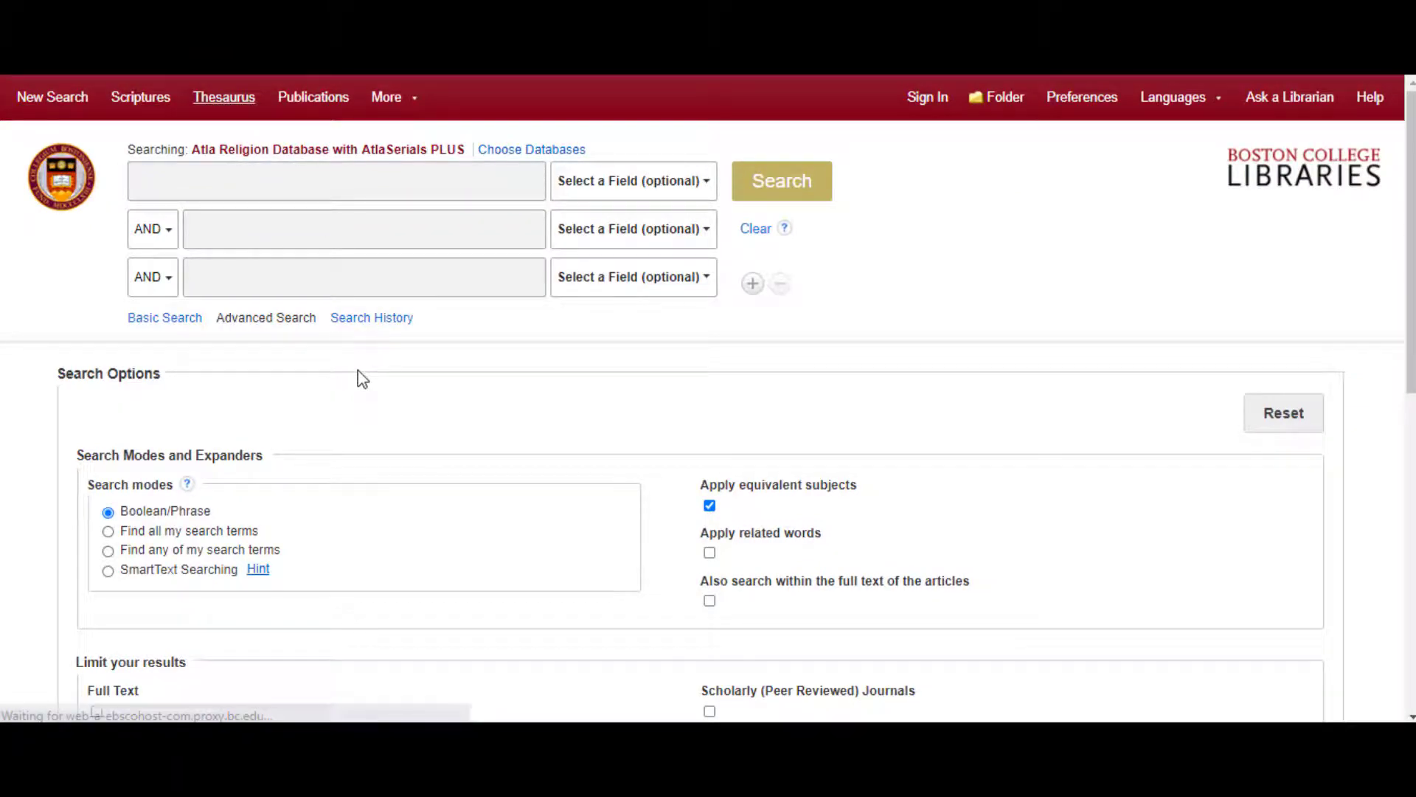
left_click(248, 332)
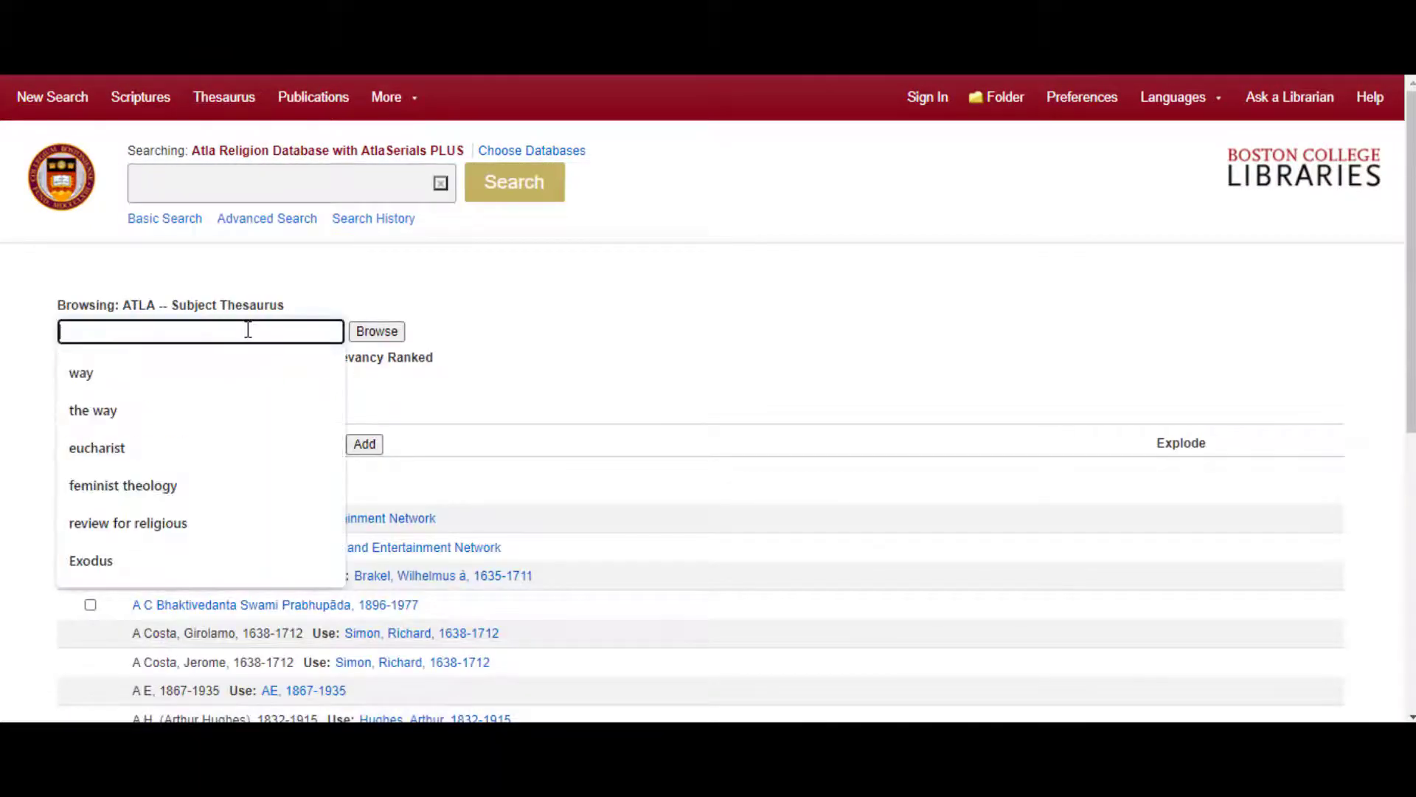
type("eucharist")
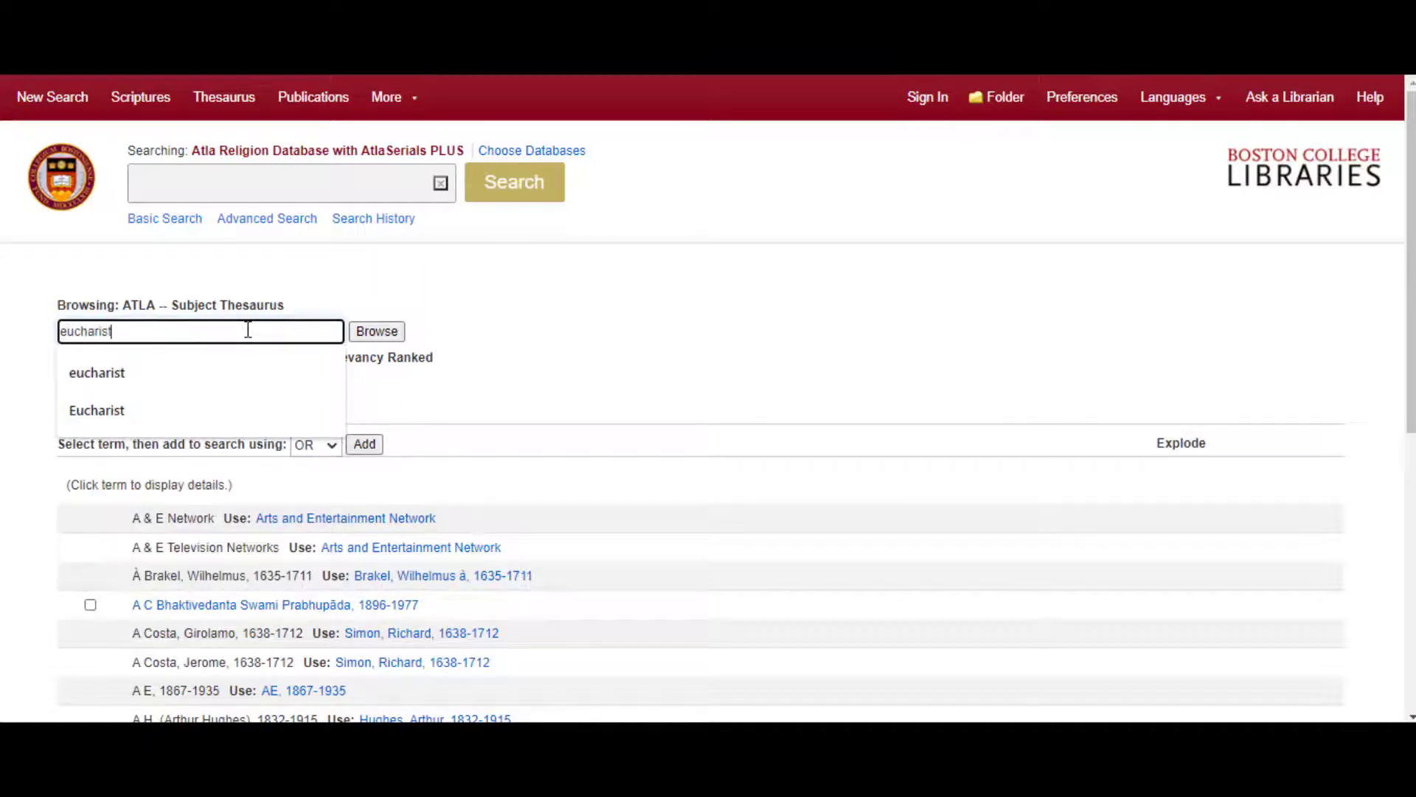
left_click(376, 331)
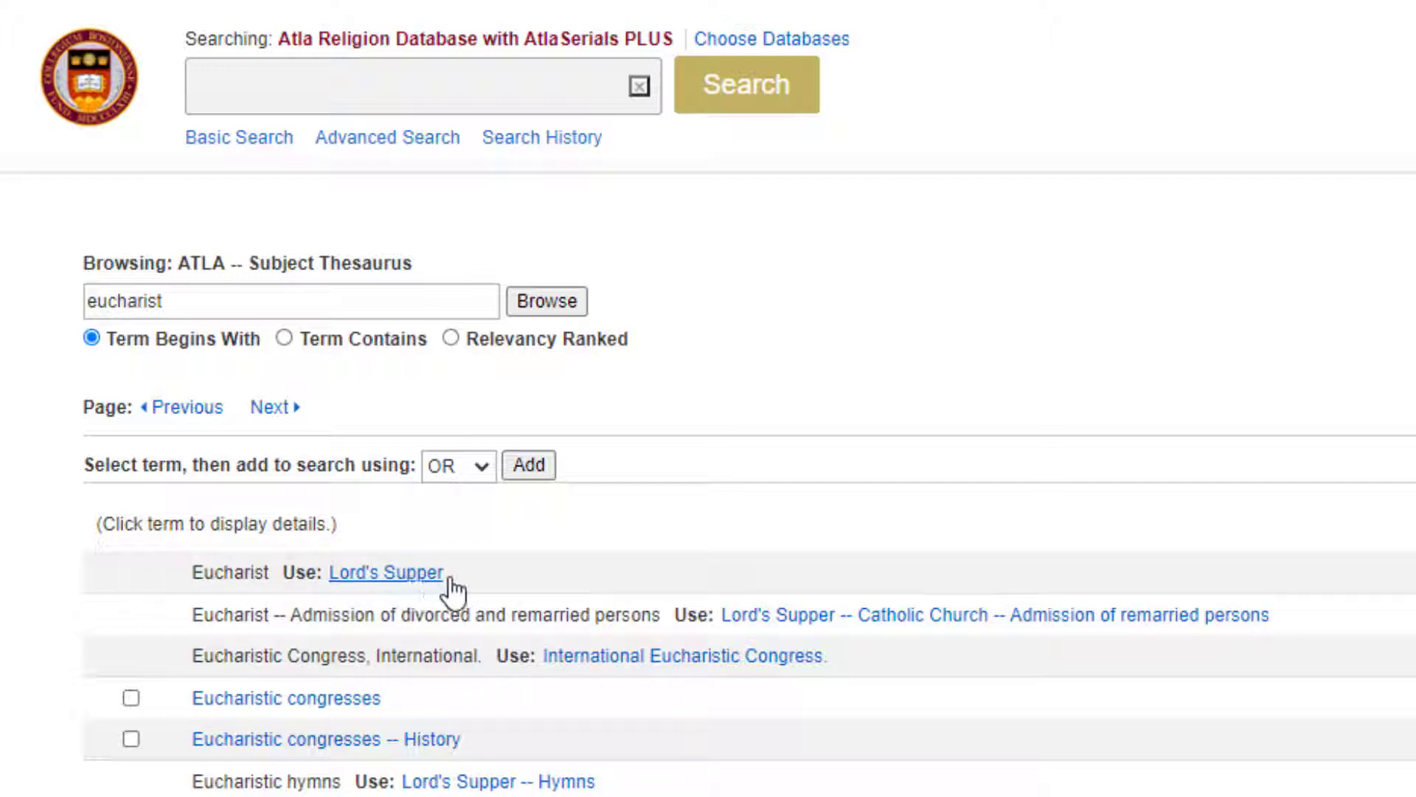
left_click(413, 574)
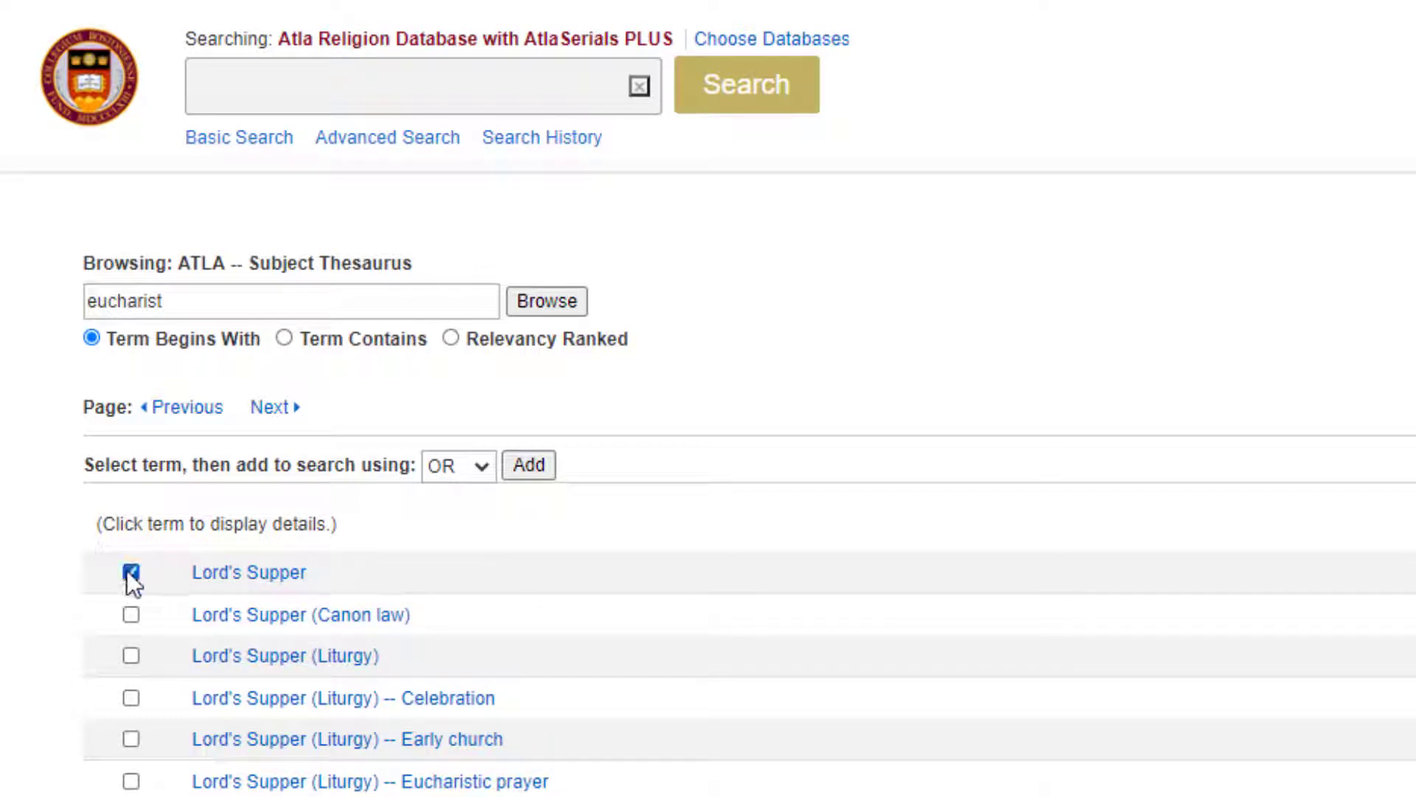
Add the selected thesaurus term Lord's Supper to the search using OR
left_click(529, 466)
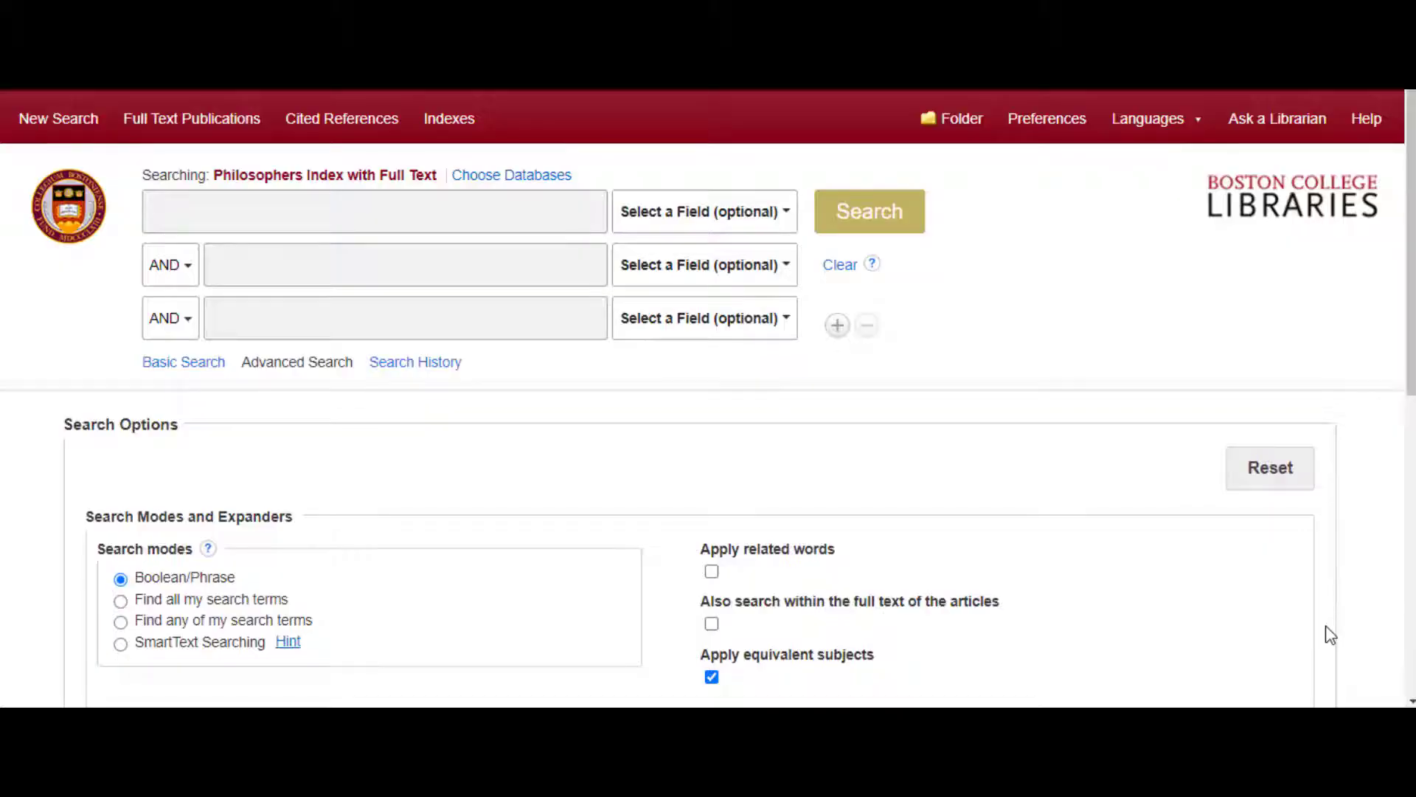
Search Philosophers Index with Full Text for transhumanism OR "human enhancement" and look through the results
left_click(375, 211)
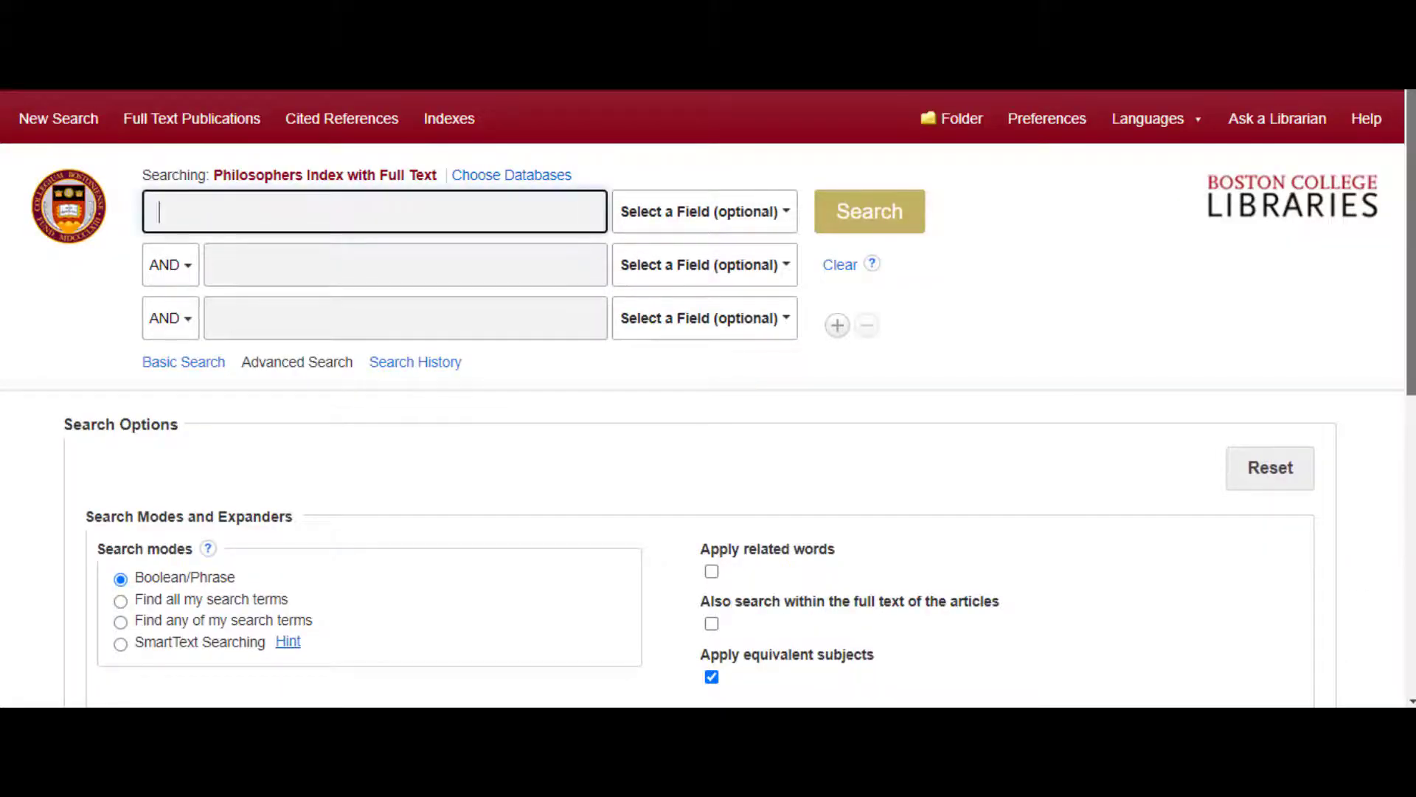
scroll(708, 398, "down", 1)
scroll(708, 399, "down", 3)
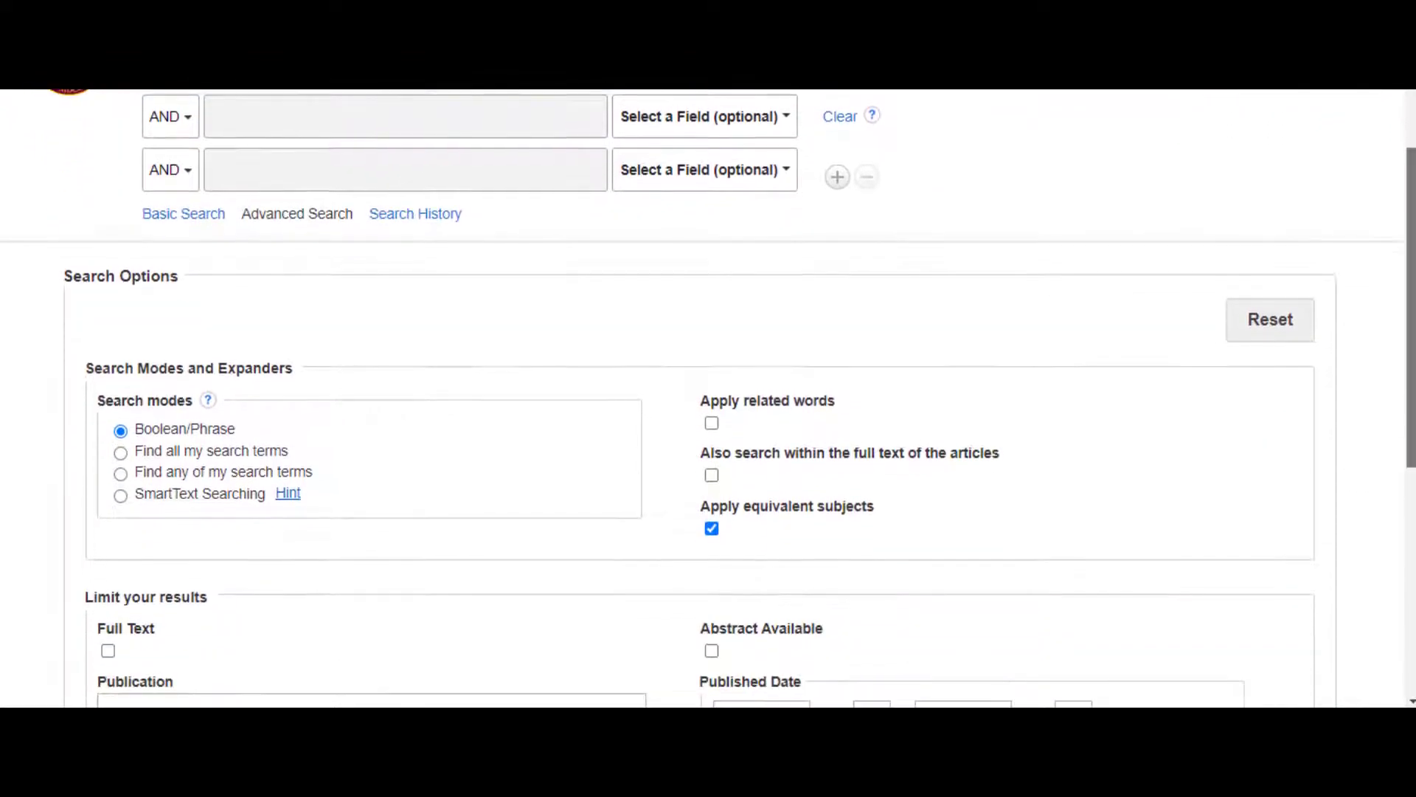
scroll(708, 398, "down", 2)
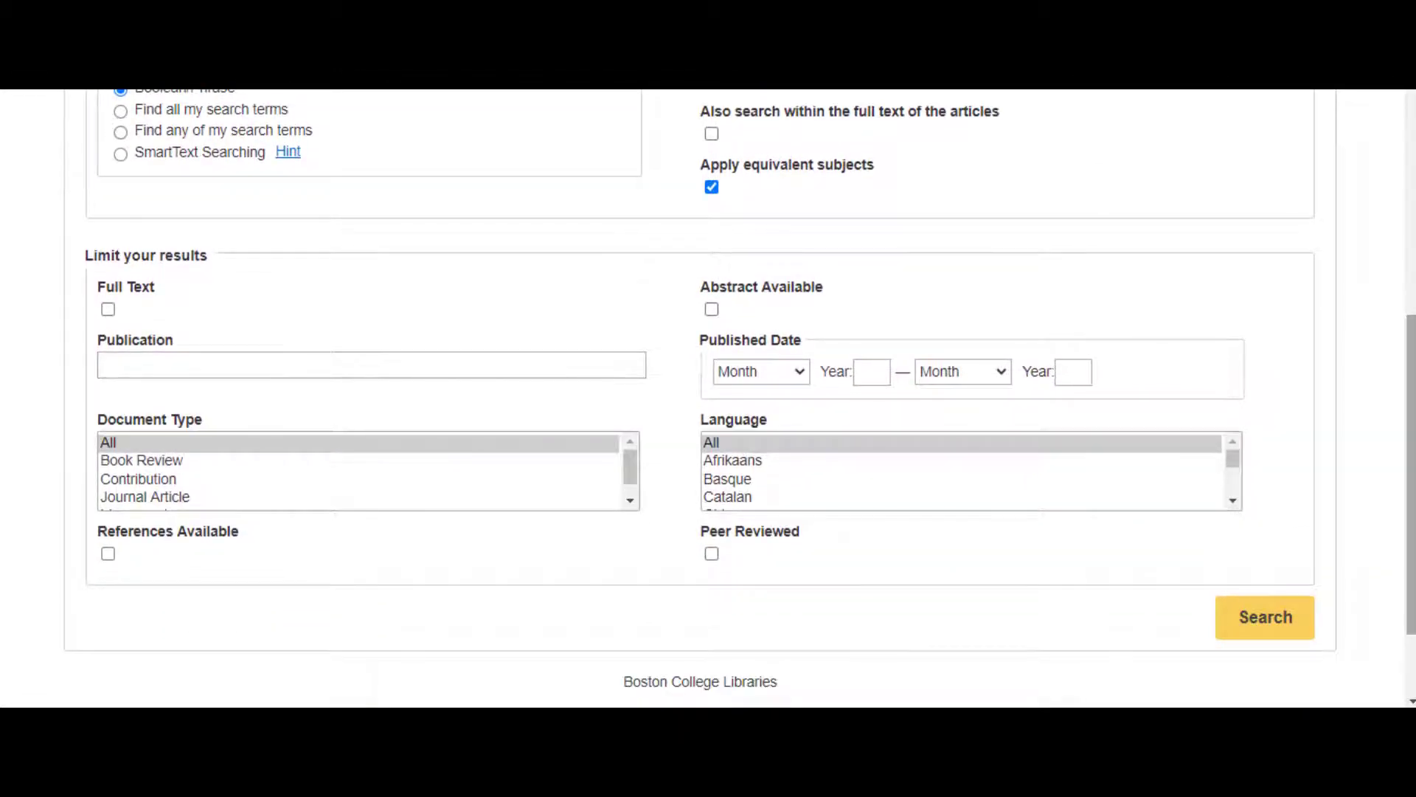
left_click(1302, 625)
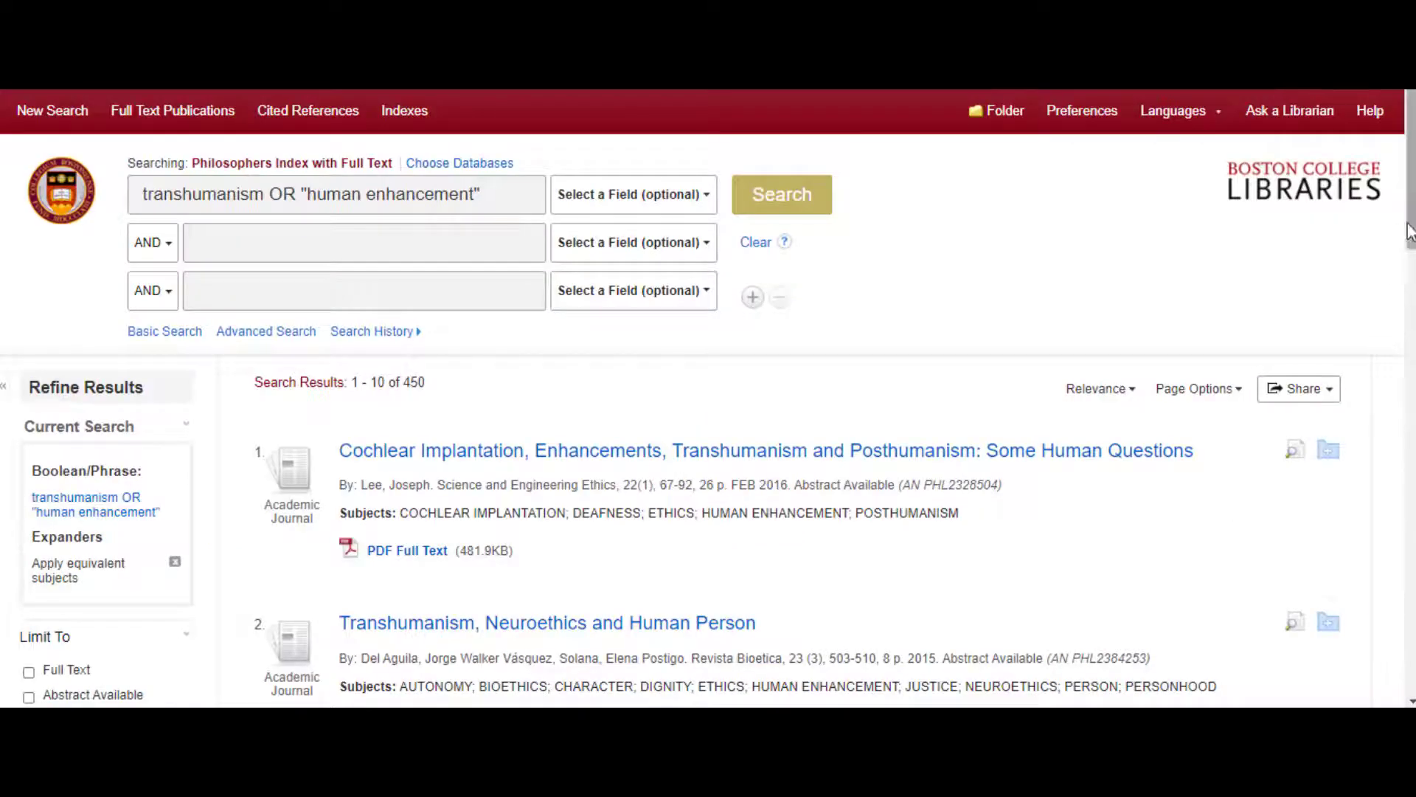
left_click_drag(1410, 234, 1410, 376)
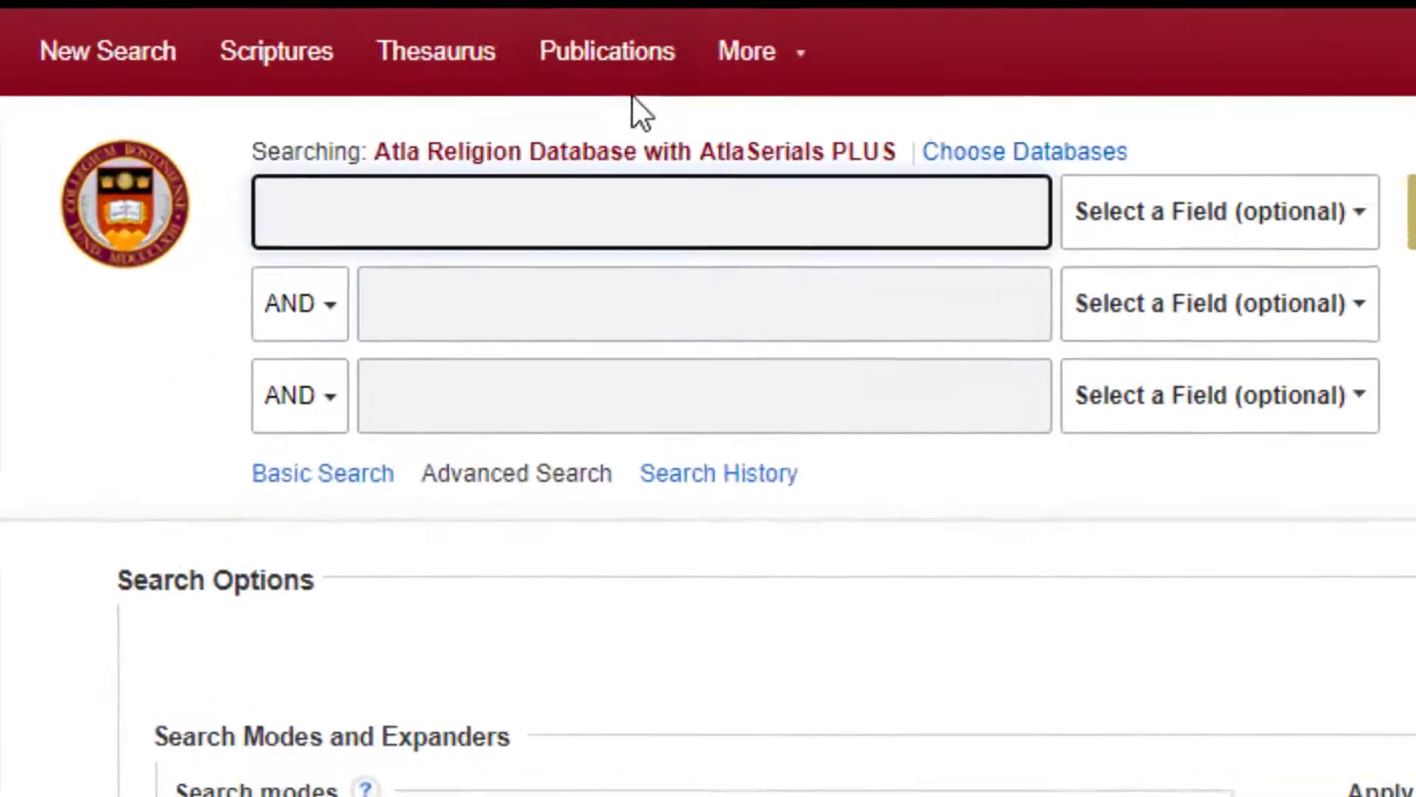
Browse the Atla publications for journal of pastoral care and counseling and open the record of The Journal Of Pastoral Care & Counseling
left_click(606, 59)
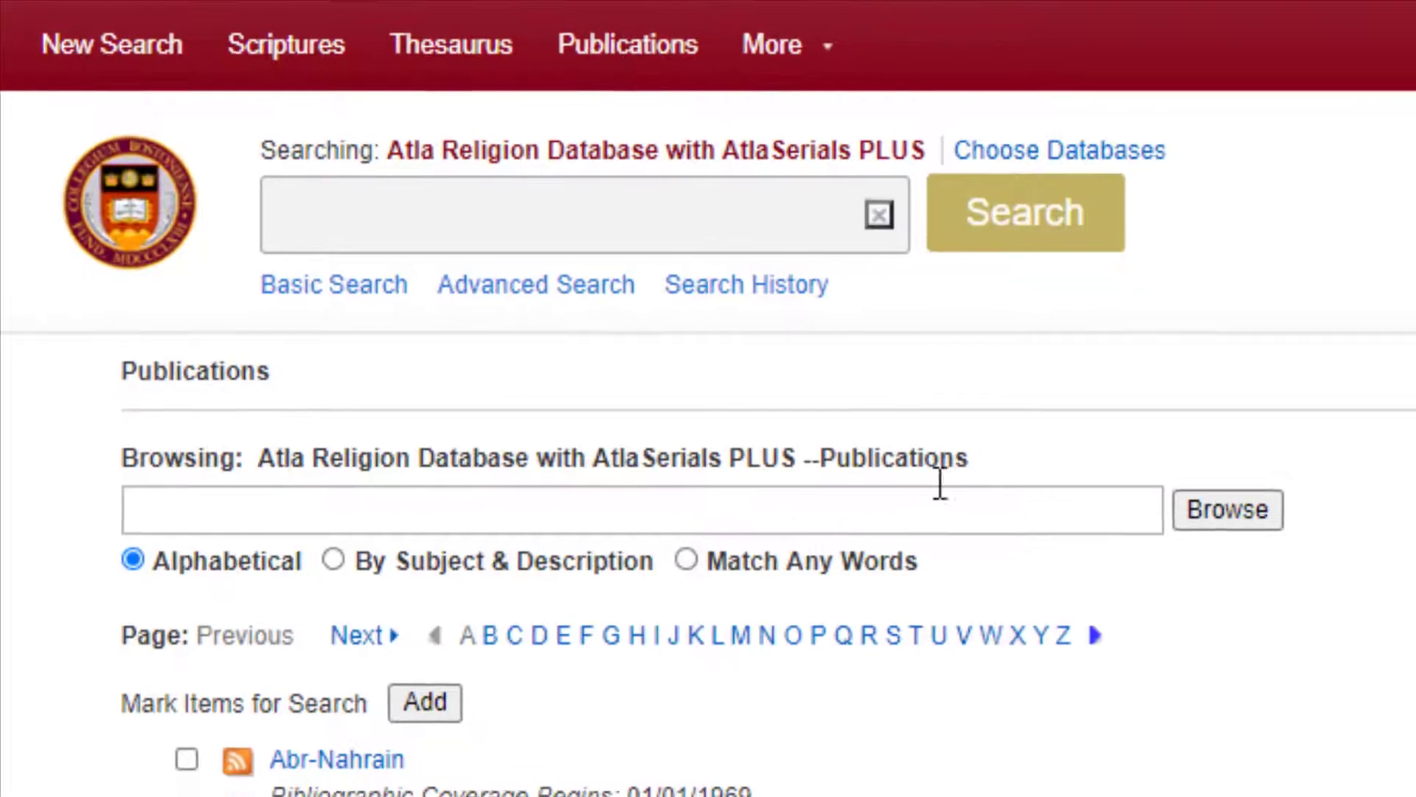
left_click(832, 442)
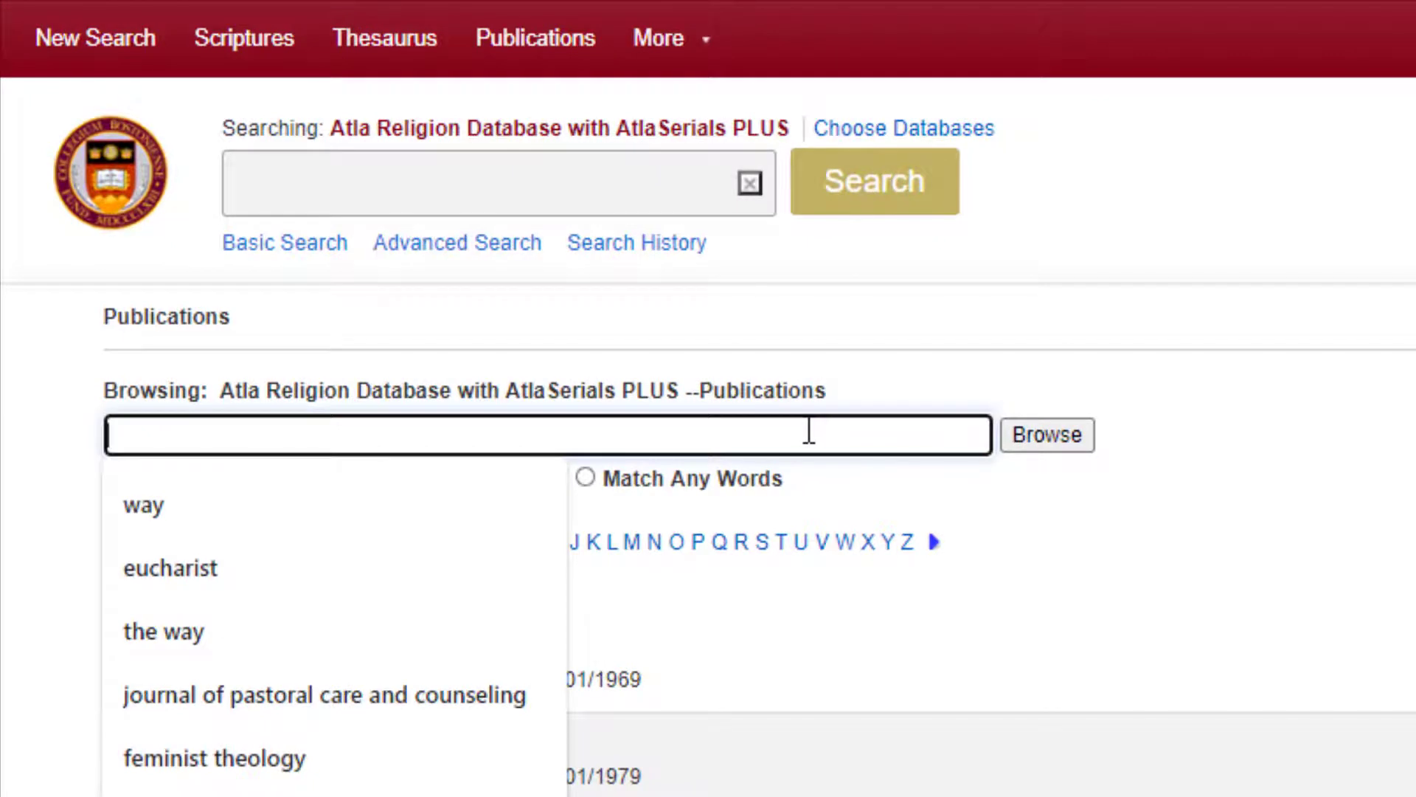
type("journal of pastoral care and counseling")
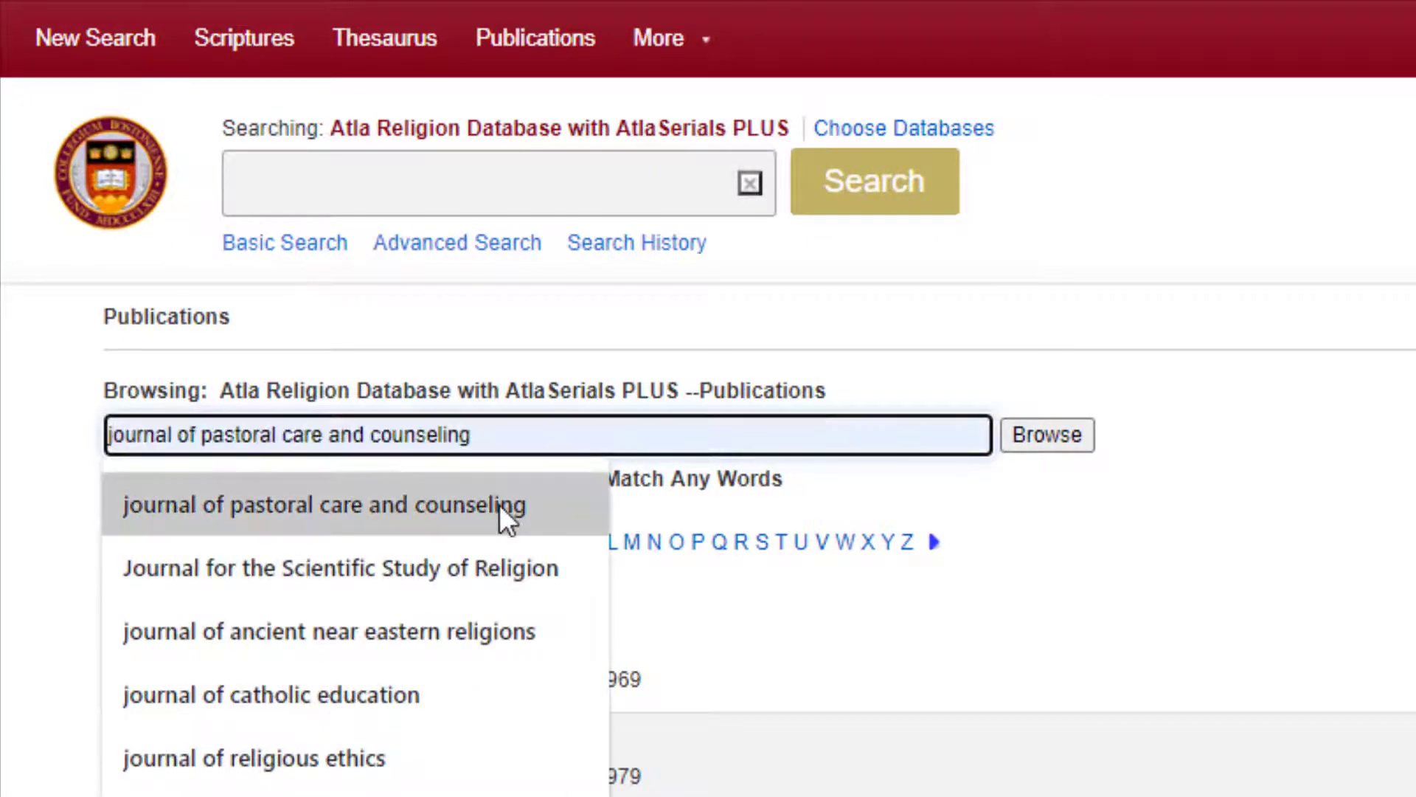
left_click(499, 504)
left_click(1047, 445)
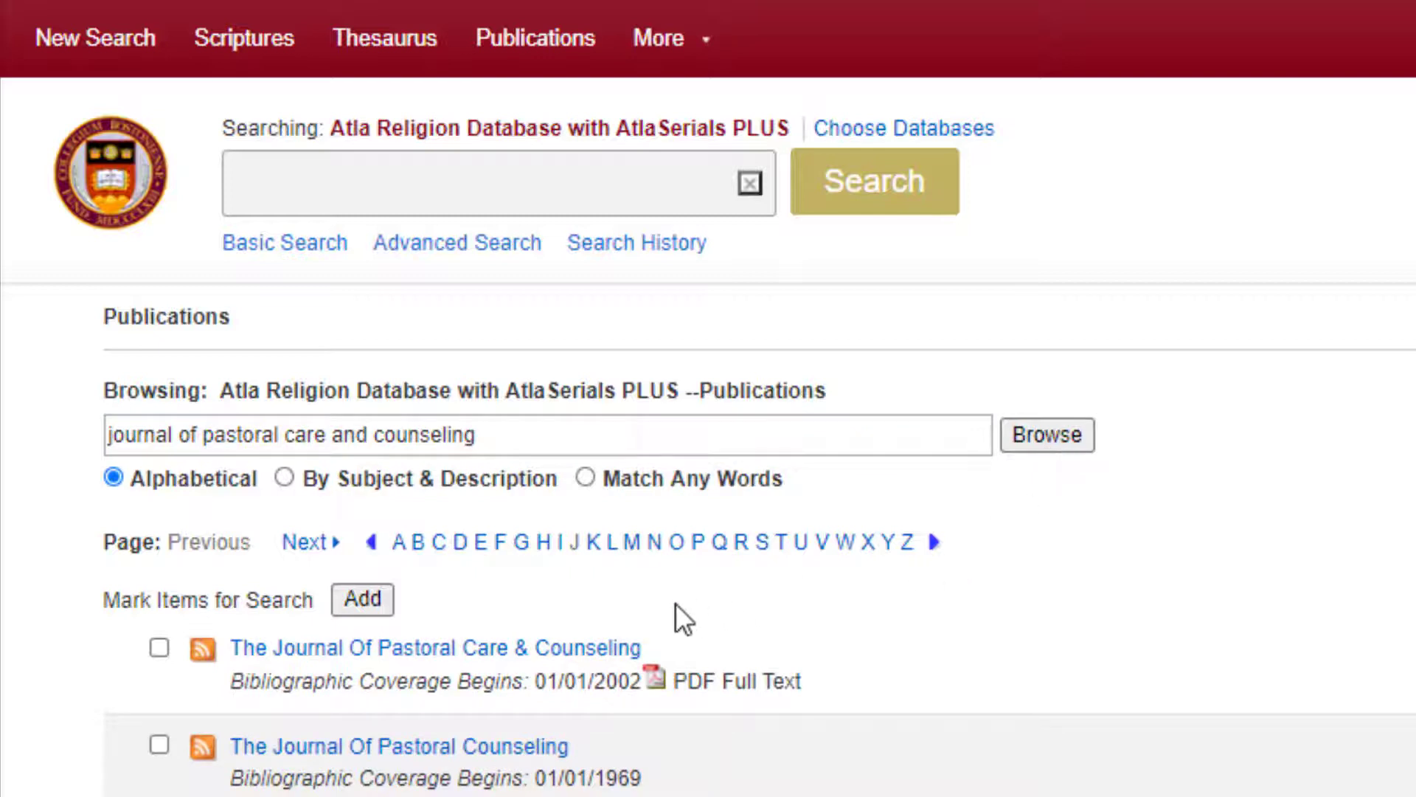
left_click(547, 654)
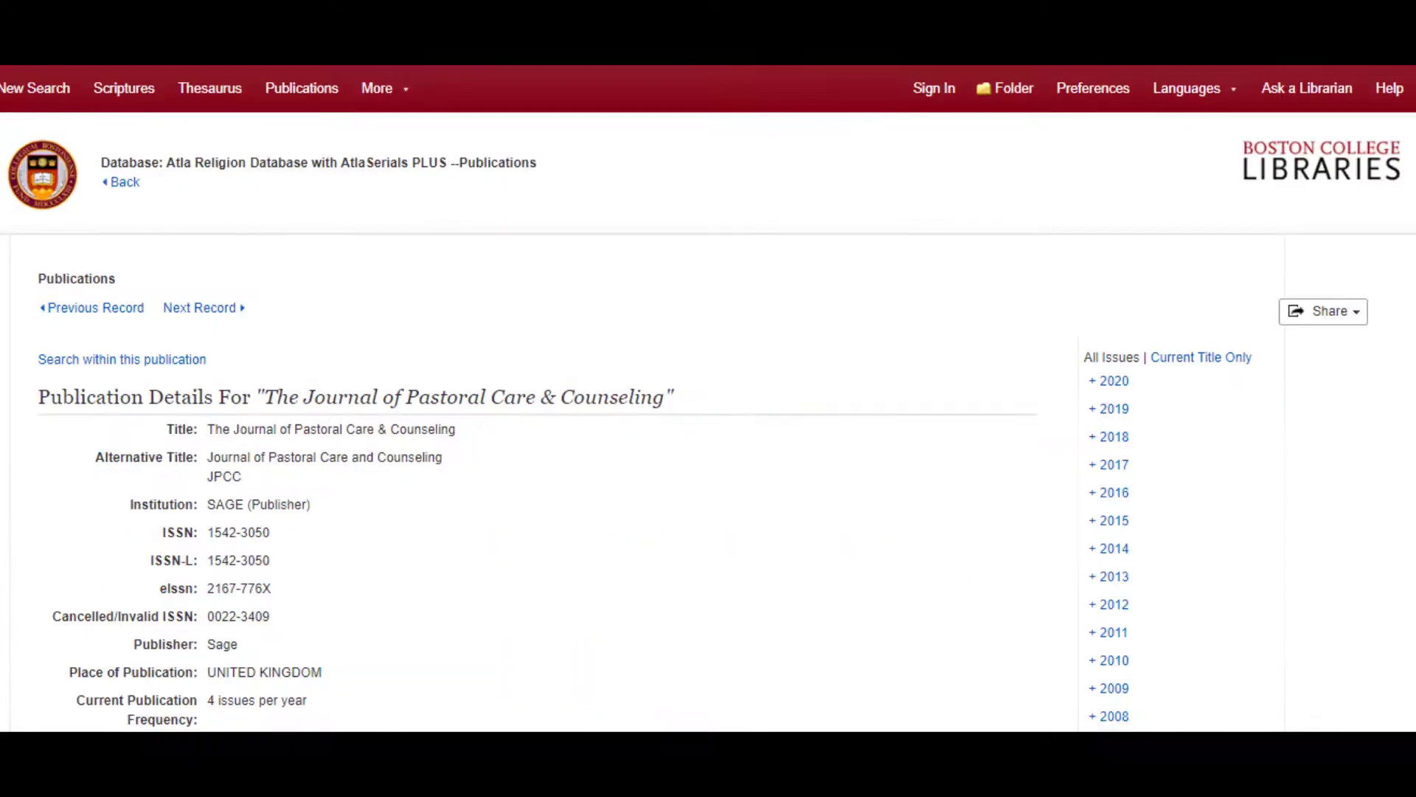
Expand the journal's 2018 issues and open the articles of Vol. 72 Issue 3
scroll(708, 398, "down", 2)
scroll(708, 398, "down", 2)
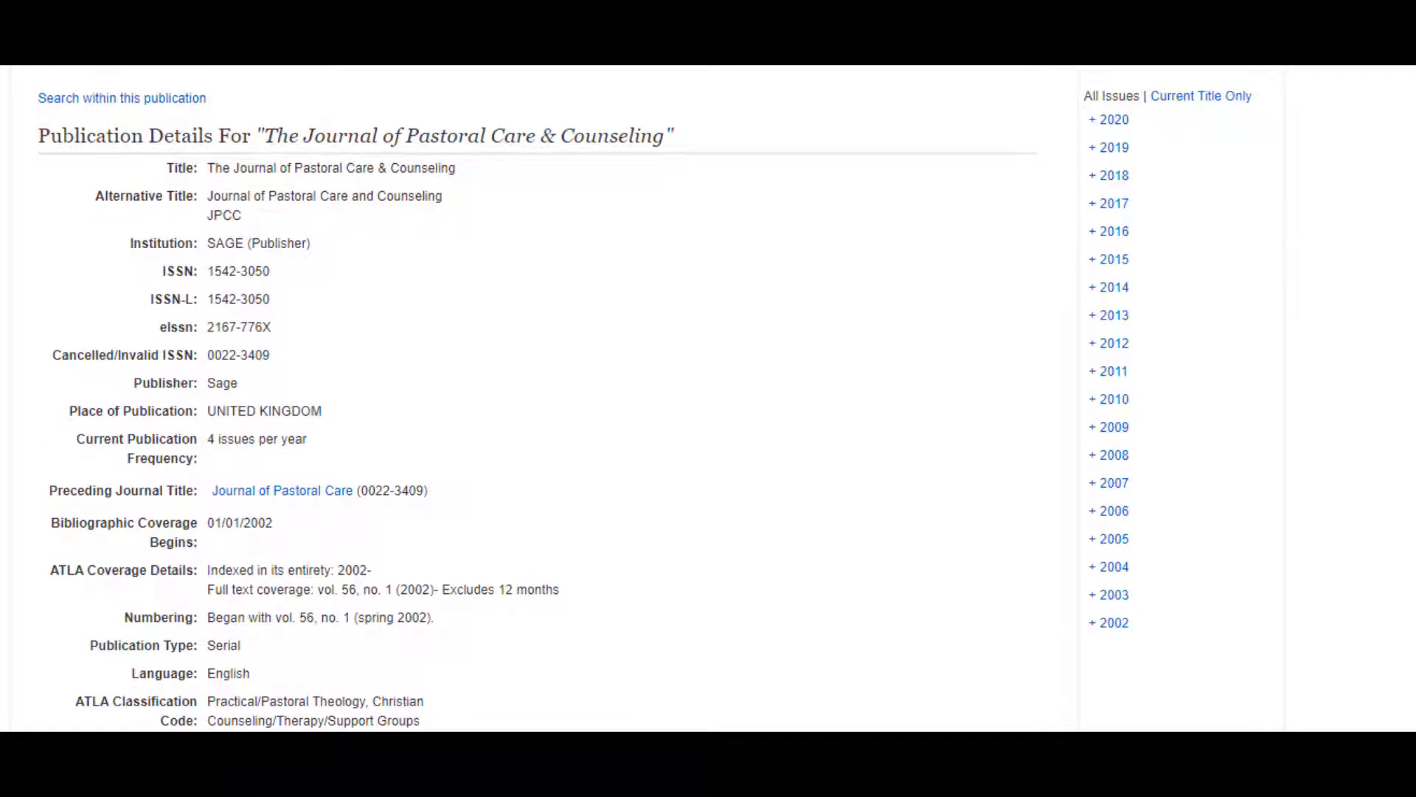
left_click(1102, 179)
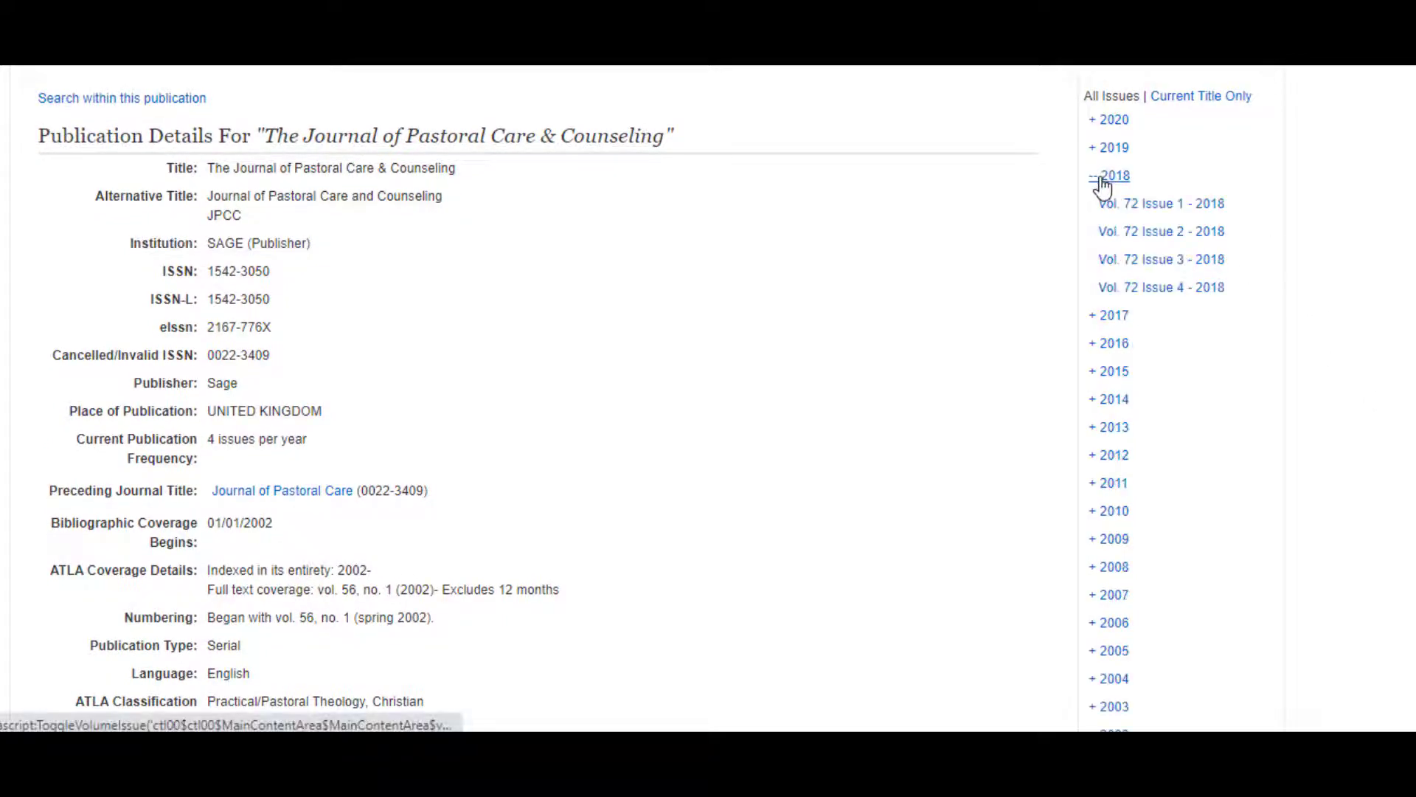
left_click(1115, 264)
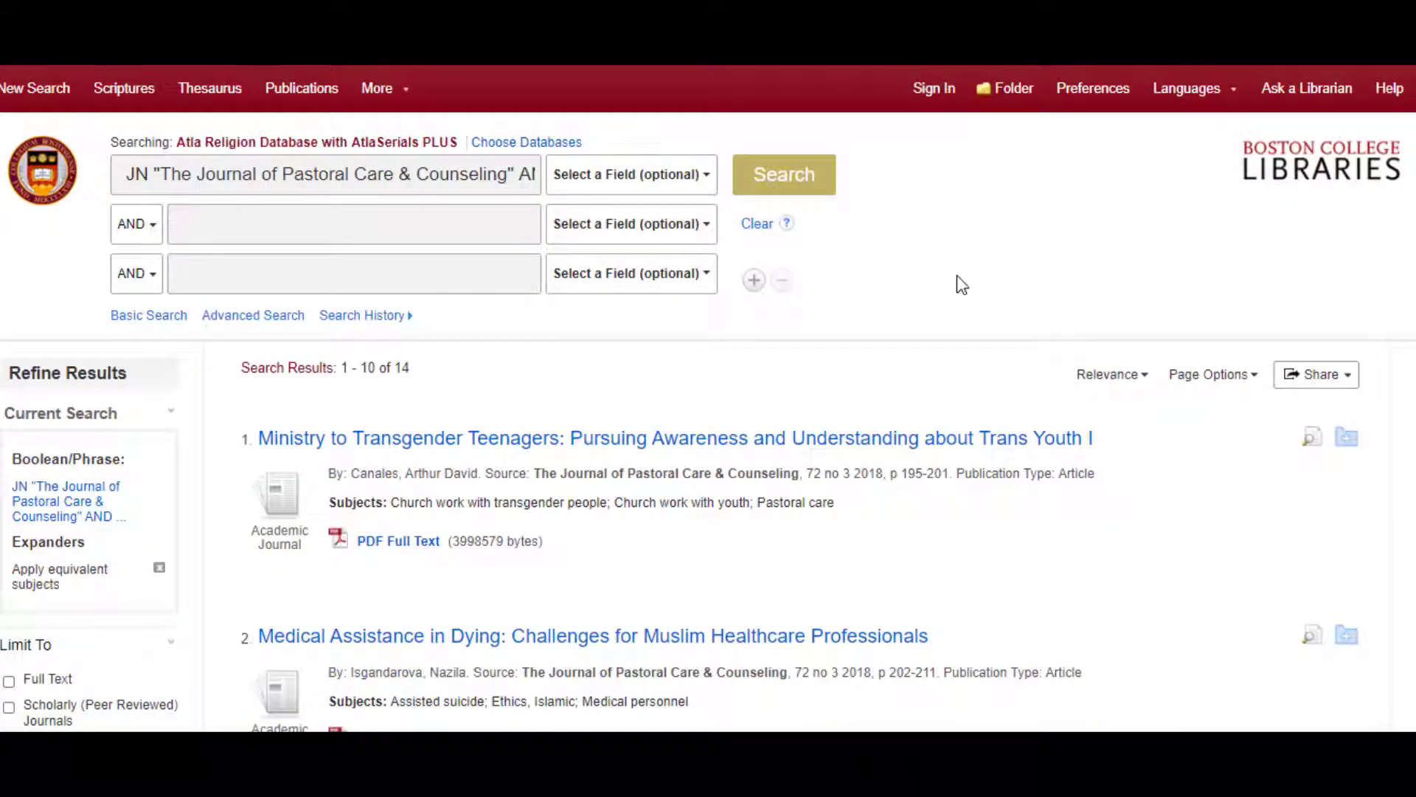
Narrow the journal issue search with cyberbullying on the second search line and run it
left_click(458, 231)
type("cyb")
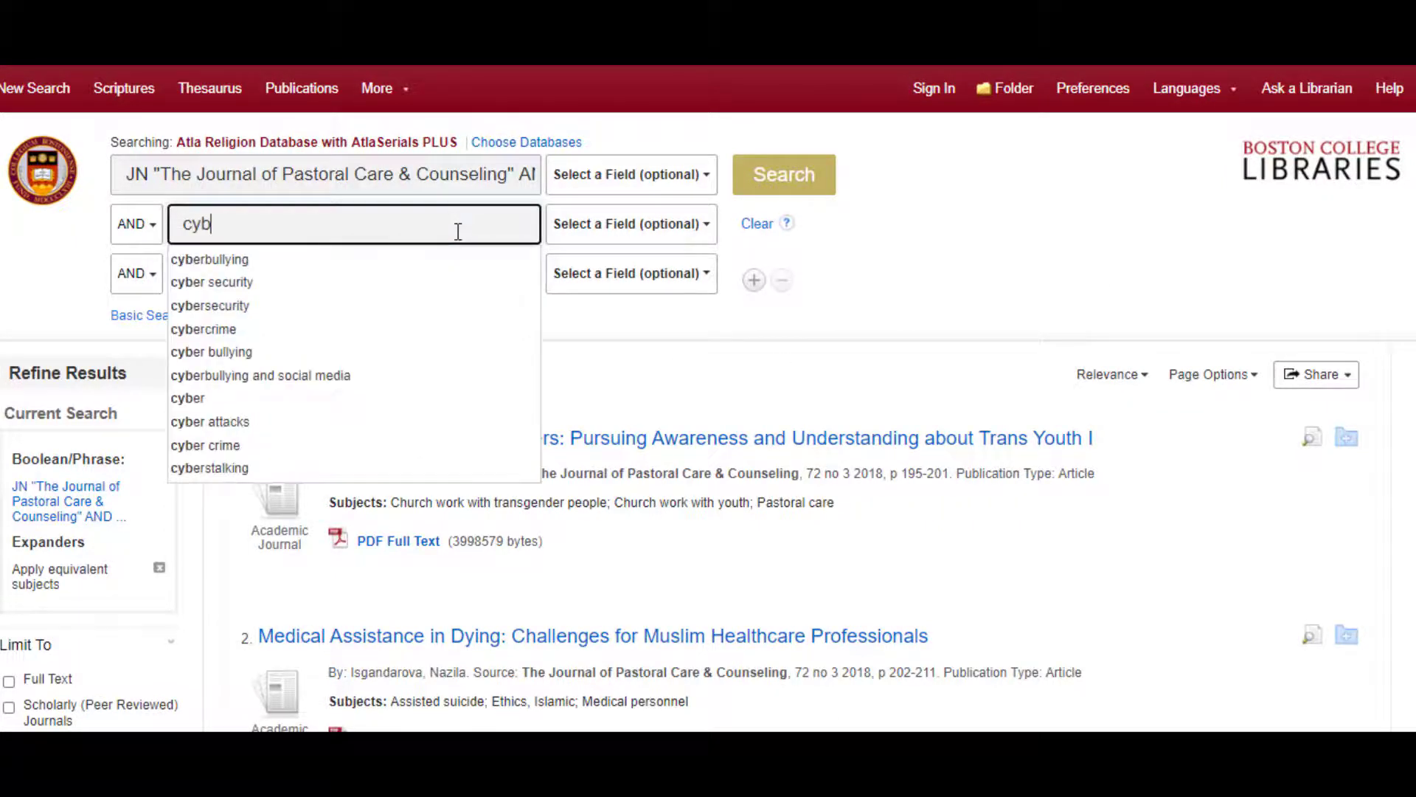
type("erbullying")
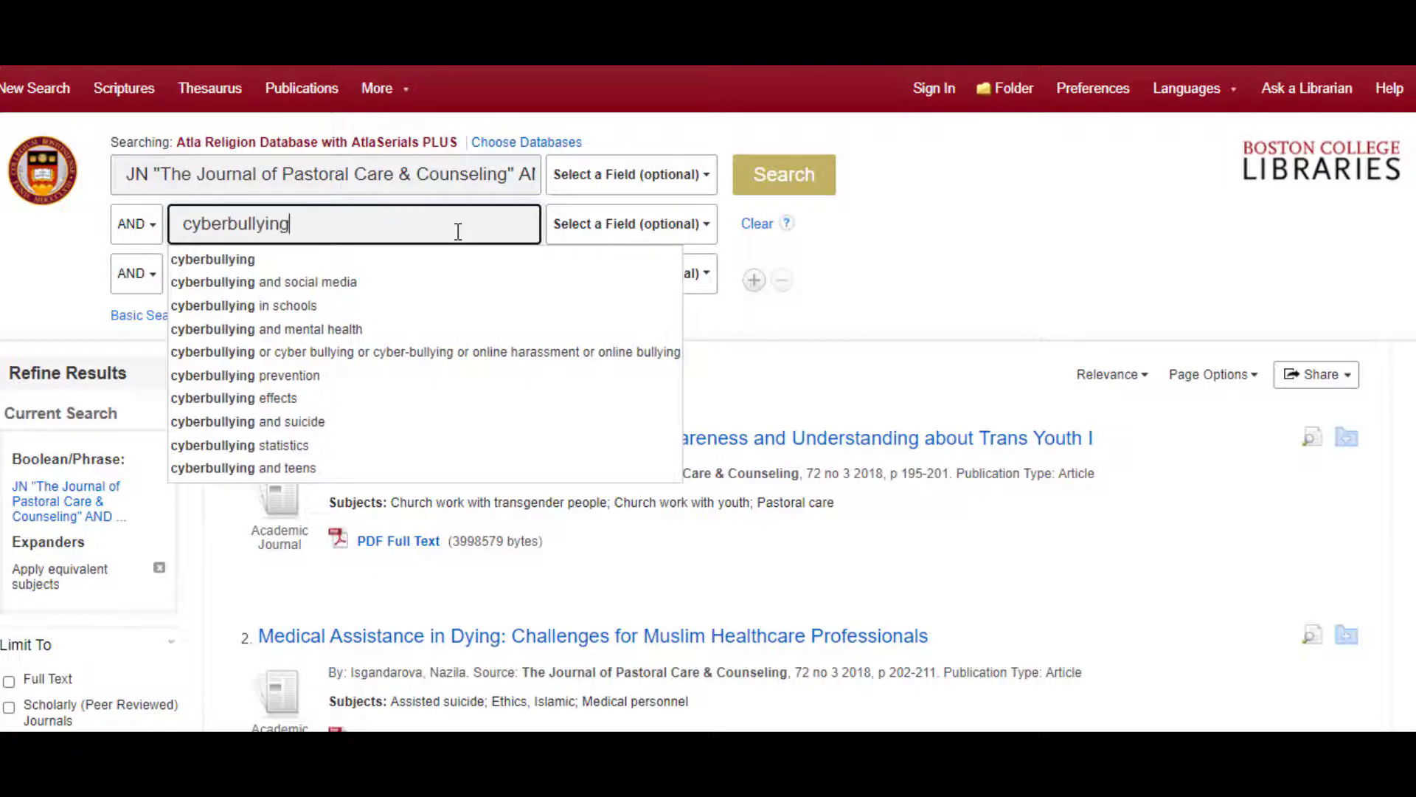
left_click(820, 186)
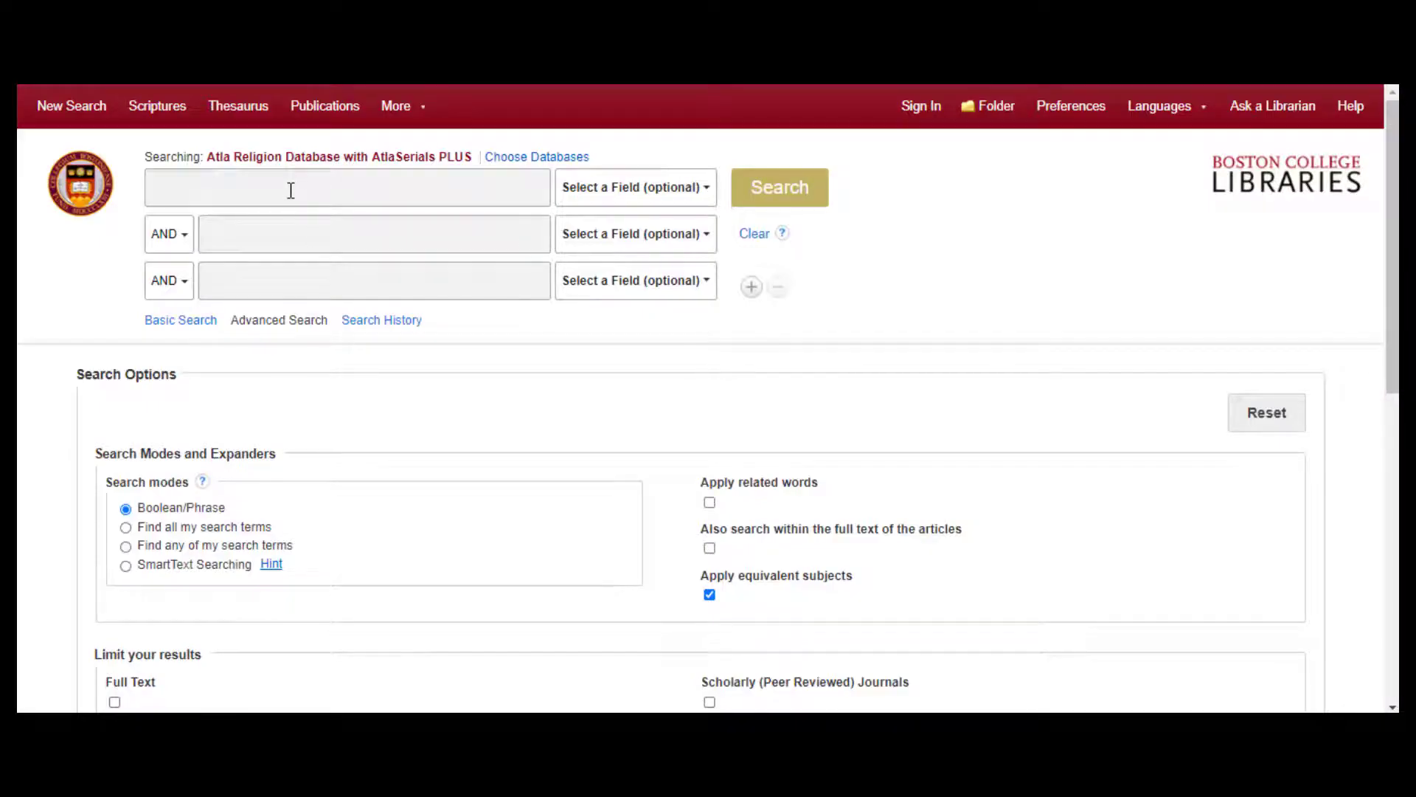
Enter the journal name search JN "journal of pastoral care and counseling" on the first line of a blank advanced search
left_click(293, 194)
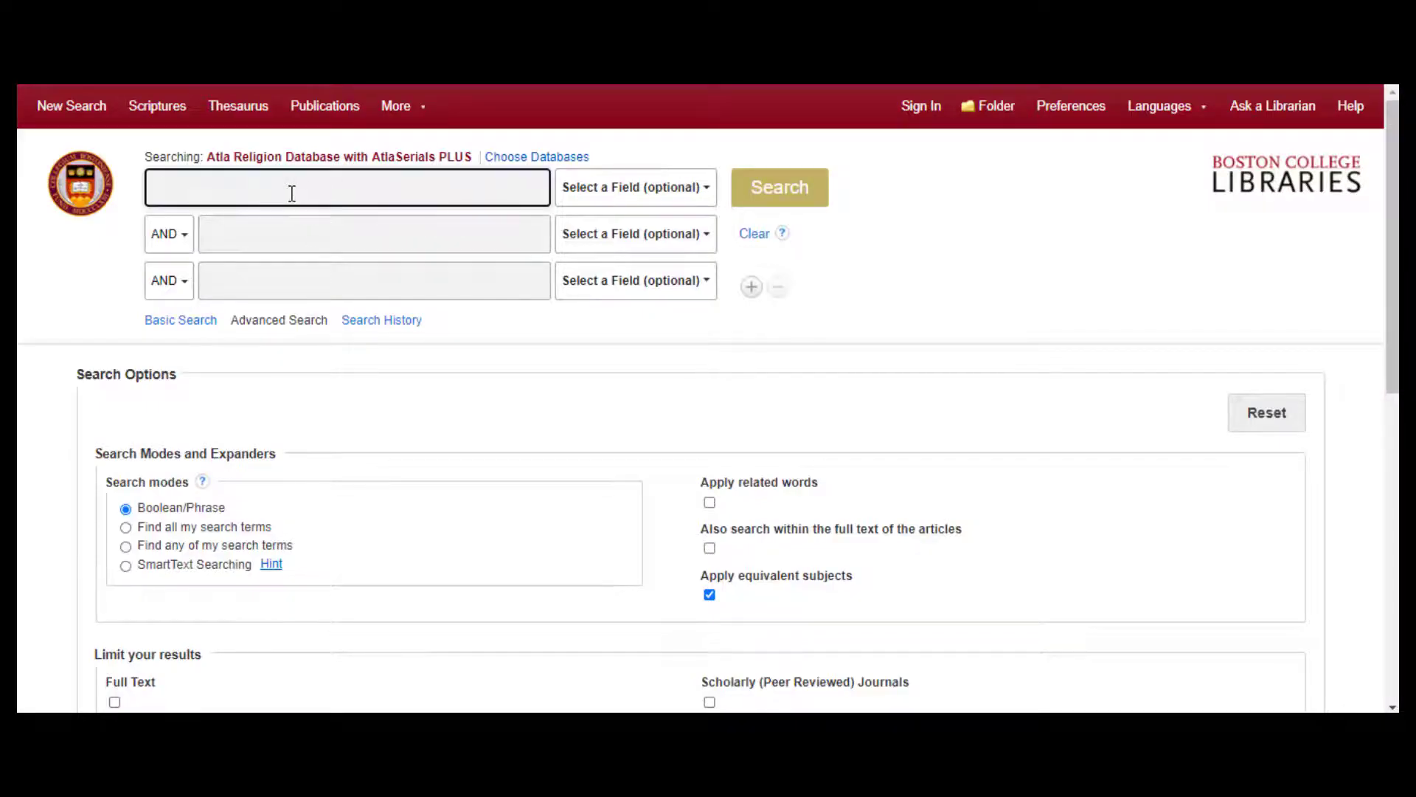
type("JN \"journal of pastoral care and cou")
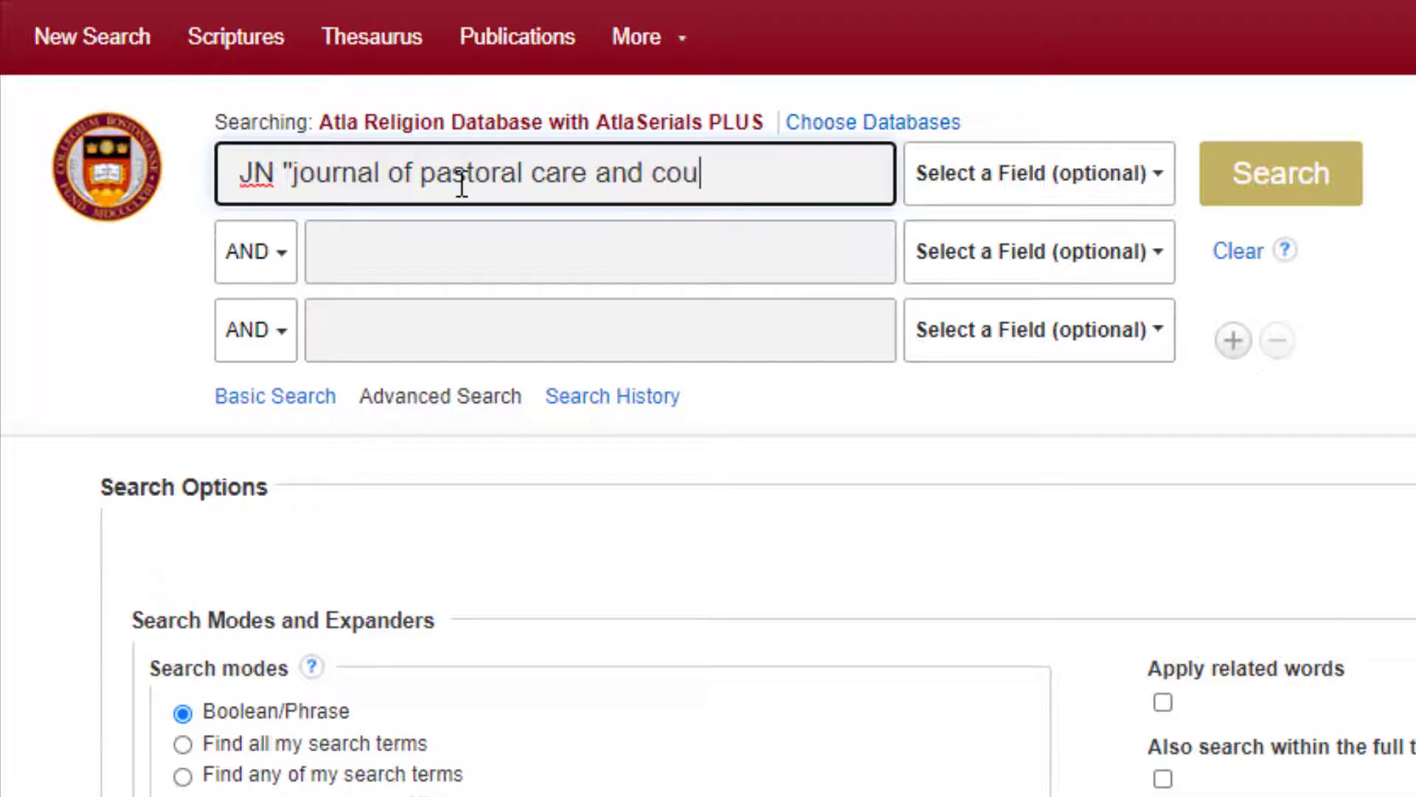
type("nseling\"")
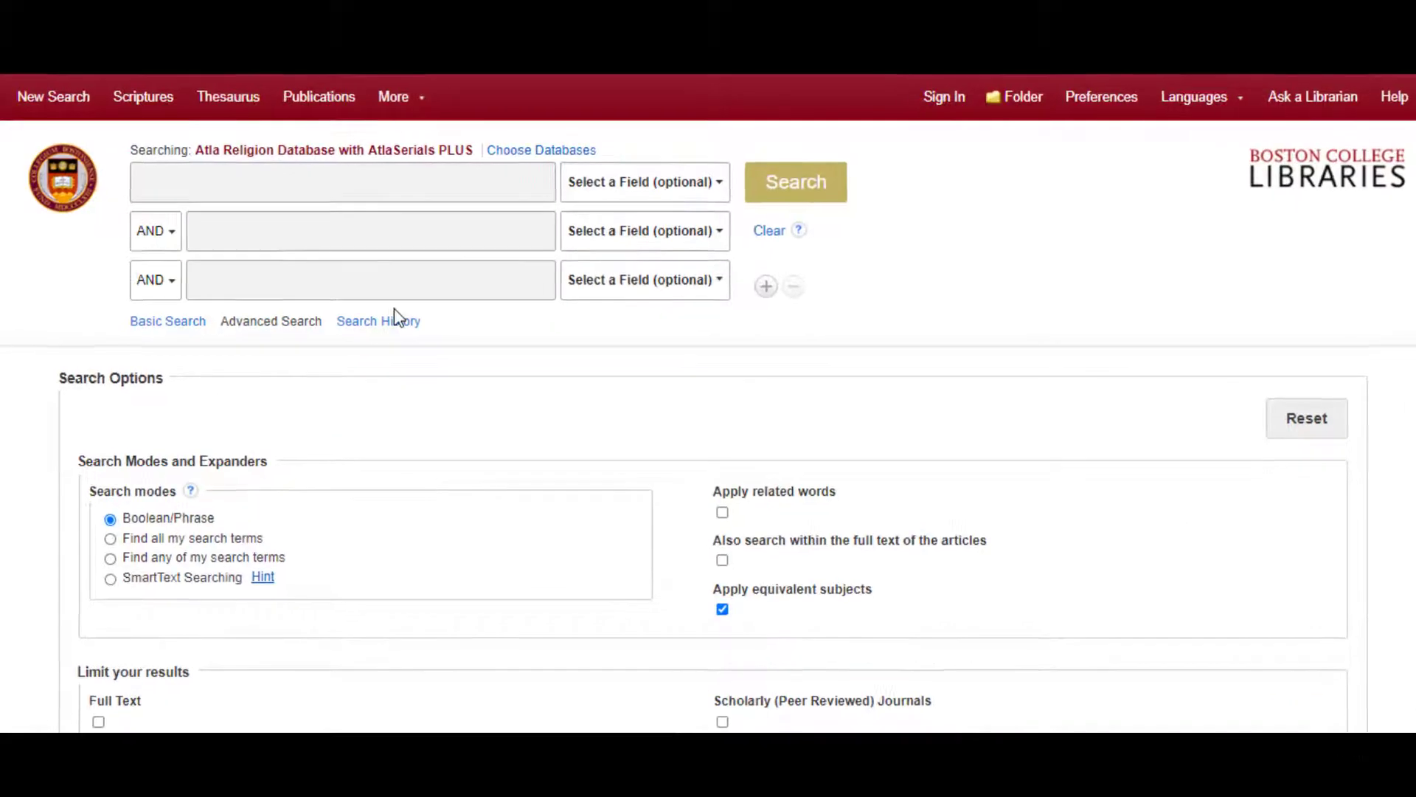
Open the Atla database indexes and browse the Quran Citation index
mouse_move(668, 121)
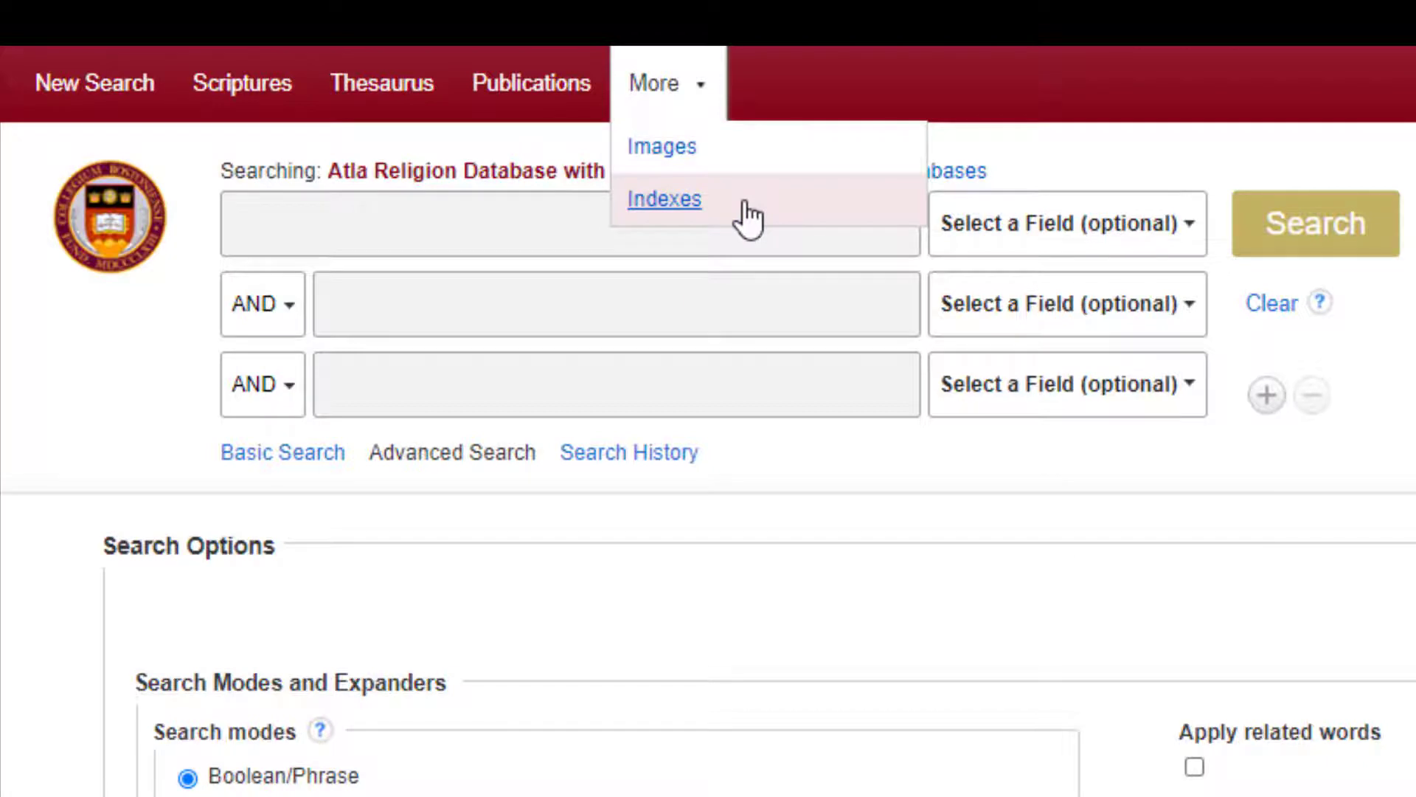
left_click(679, 214)
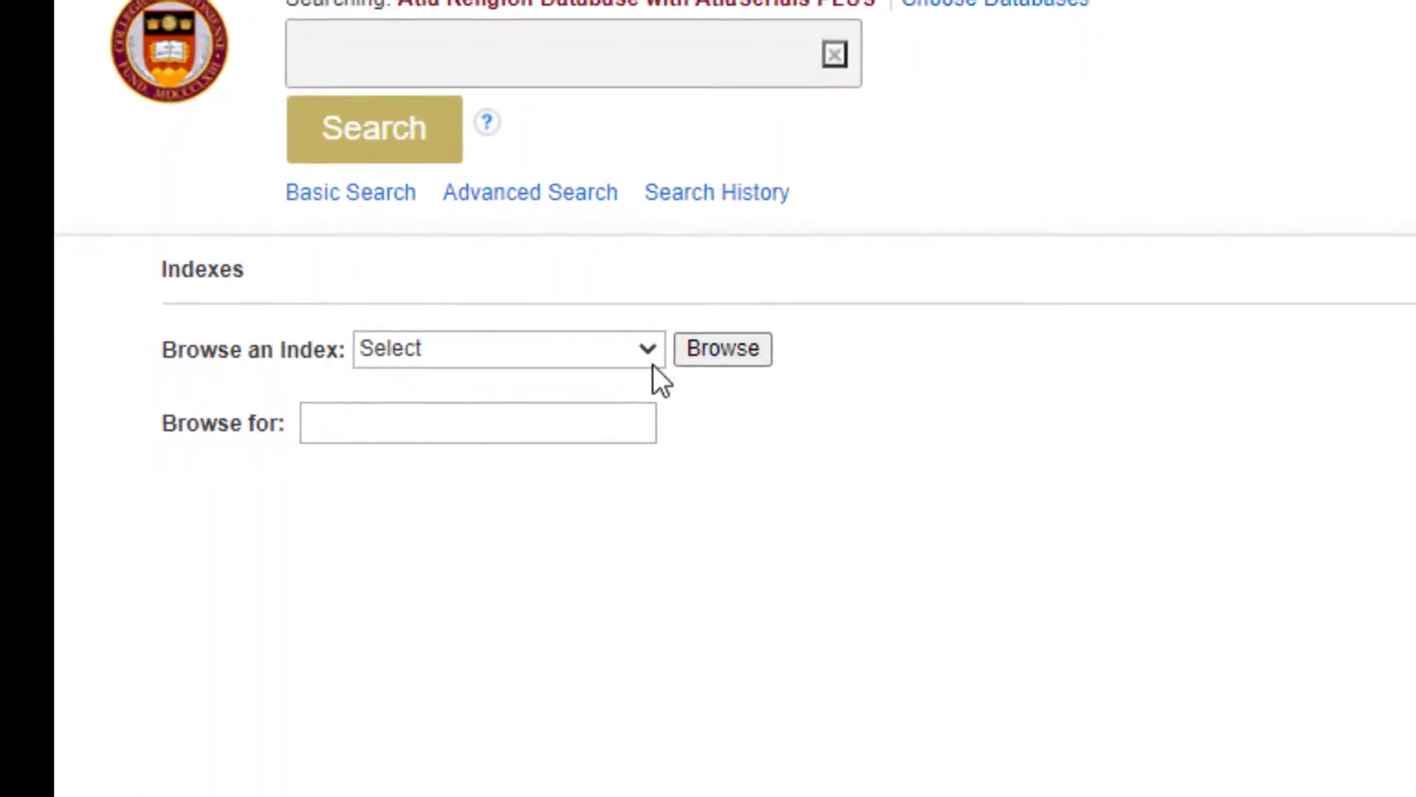
left_click(657, 351)
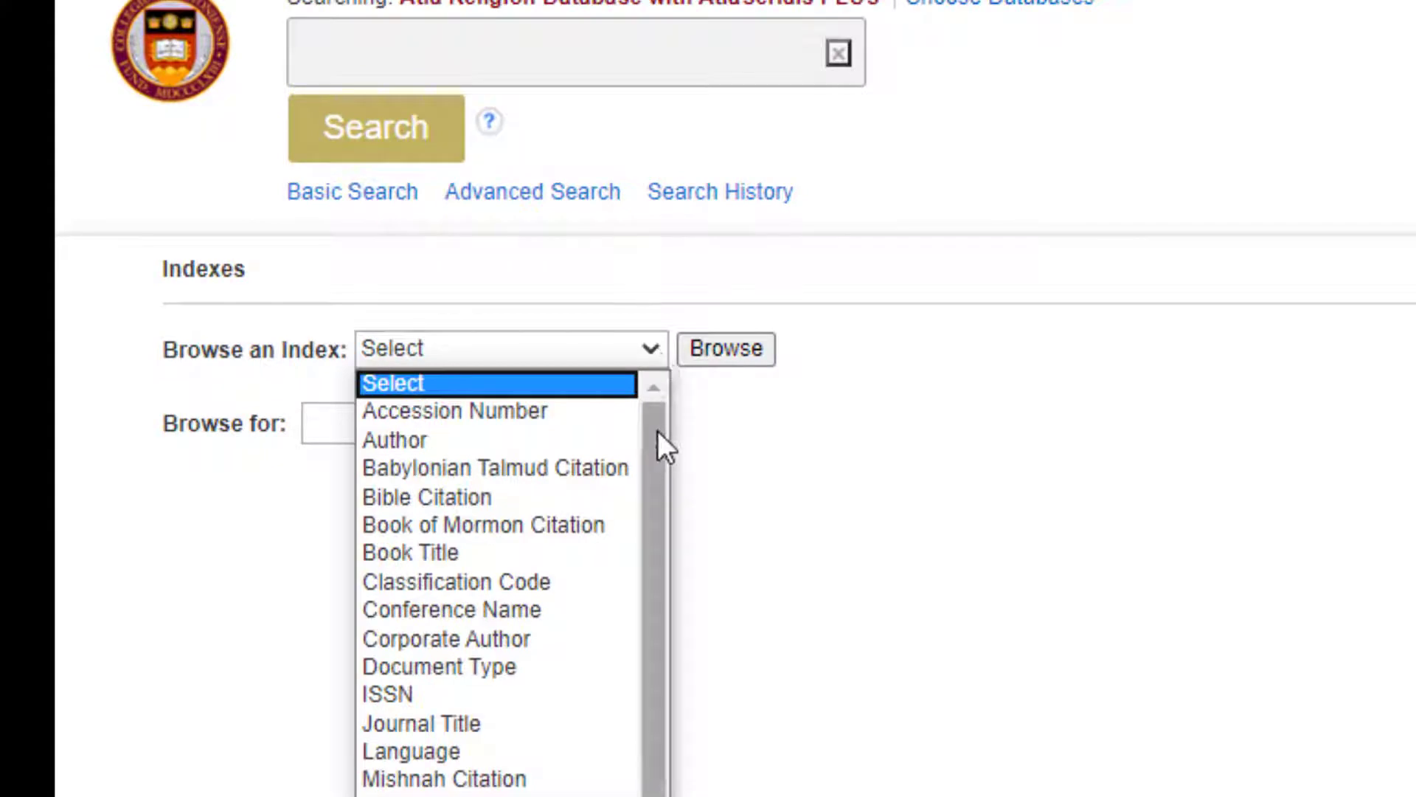
left_click_drag(657, 433, 680, 564)
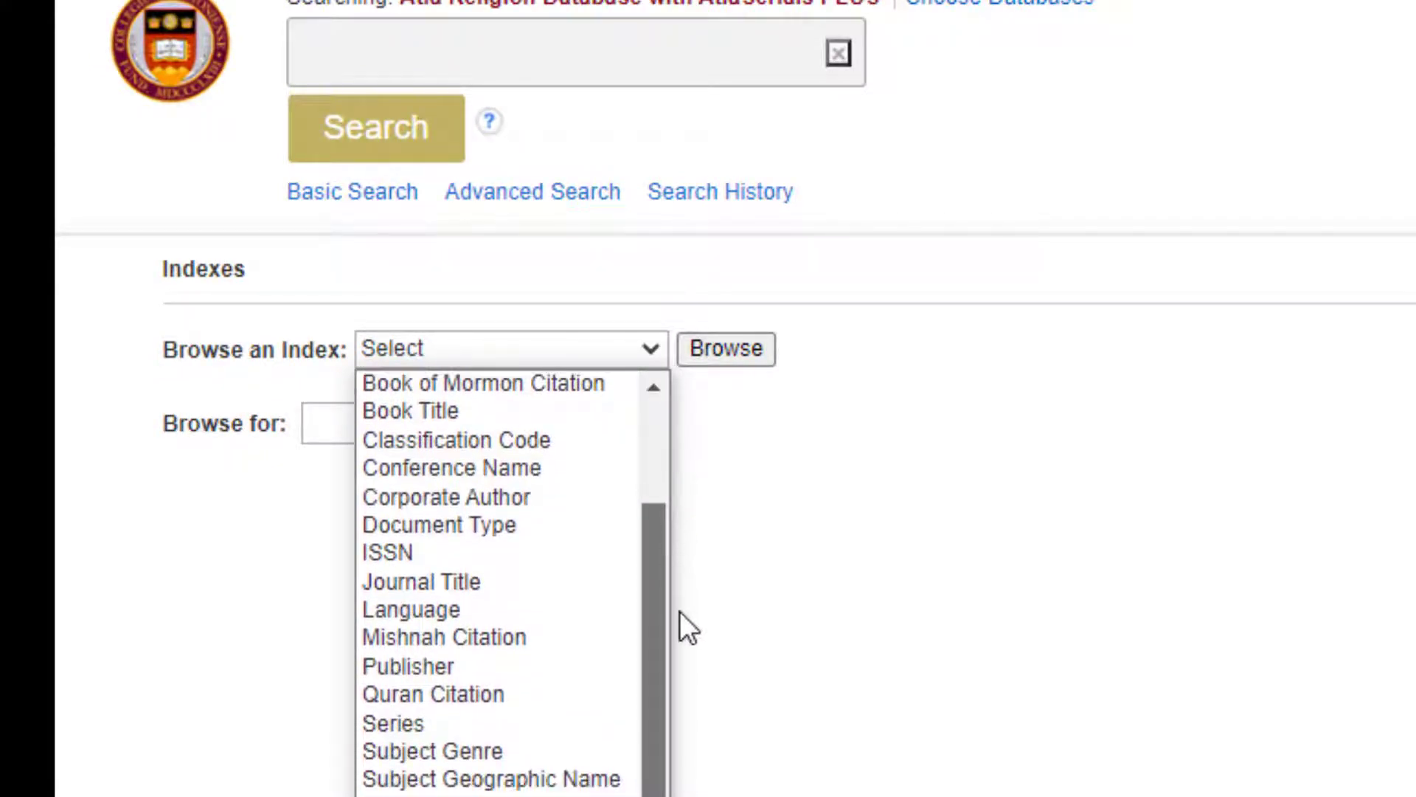
left_click_drag(679, 612, 679, 621)
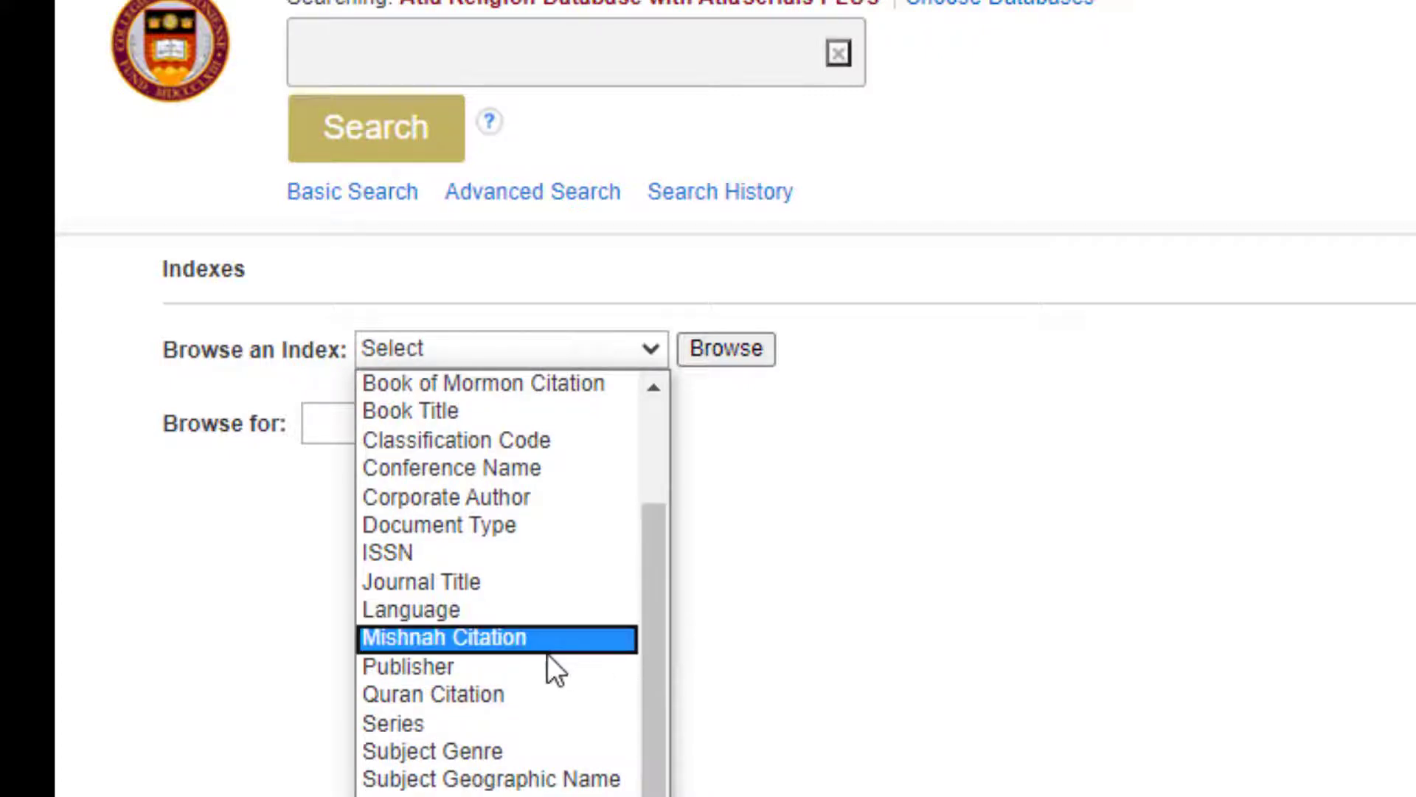
left_click(497, 695)
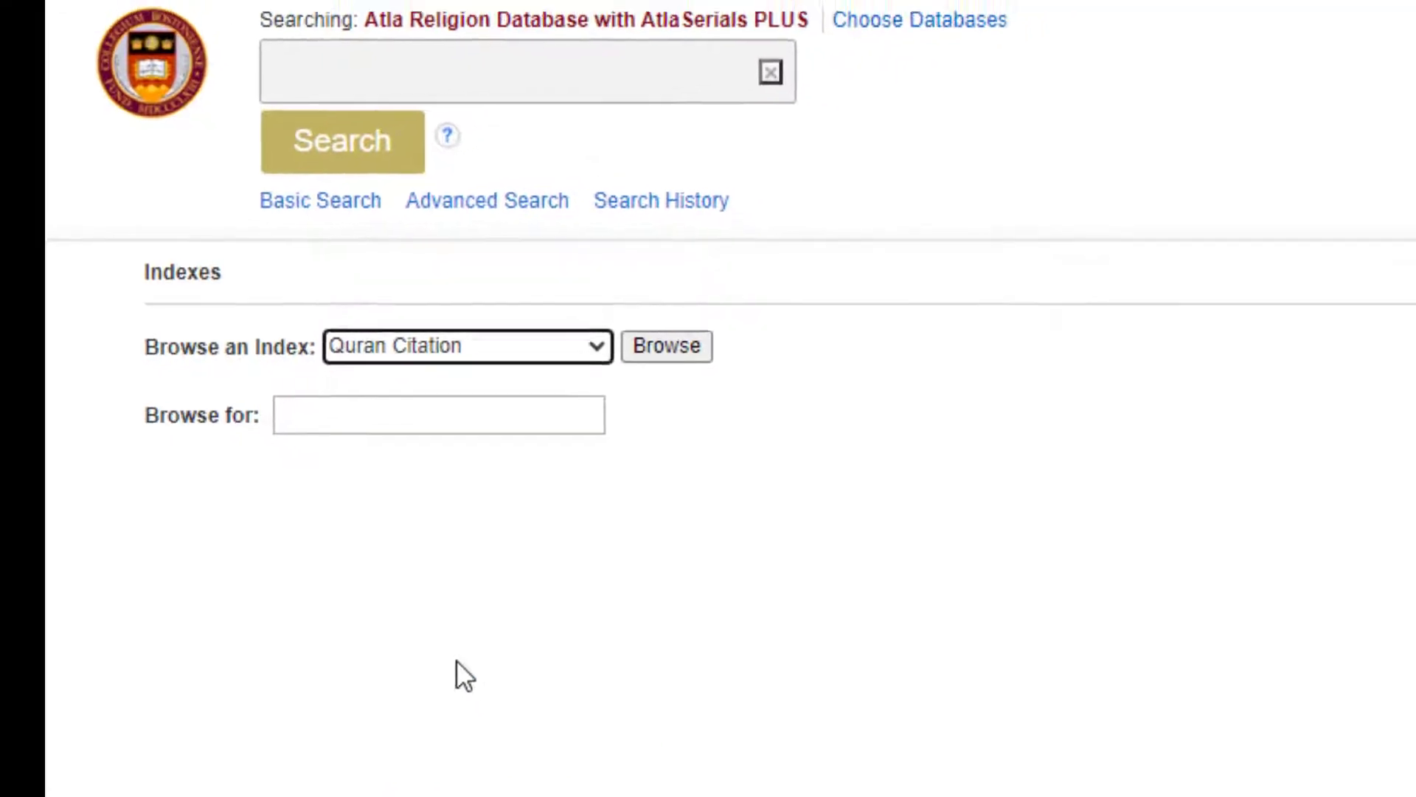
left_click(408, 331)
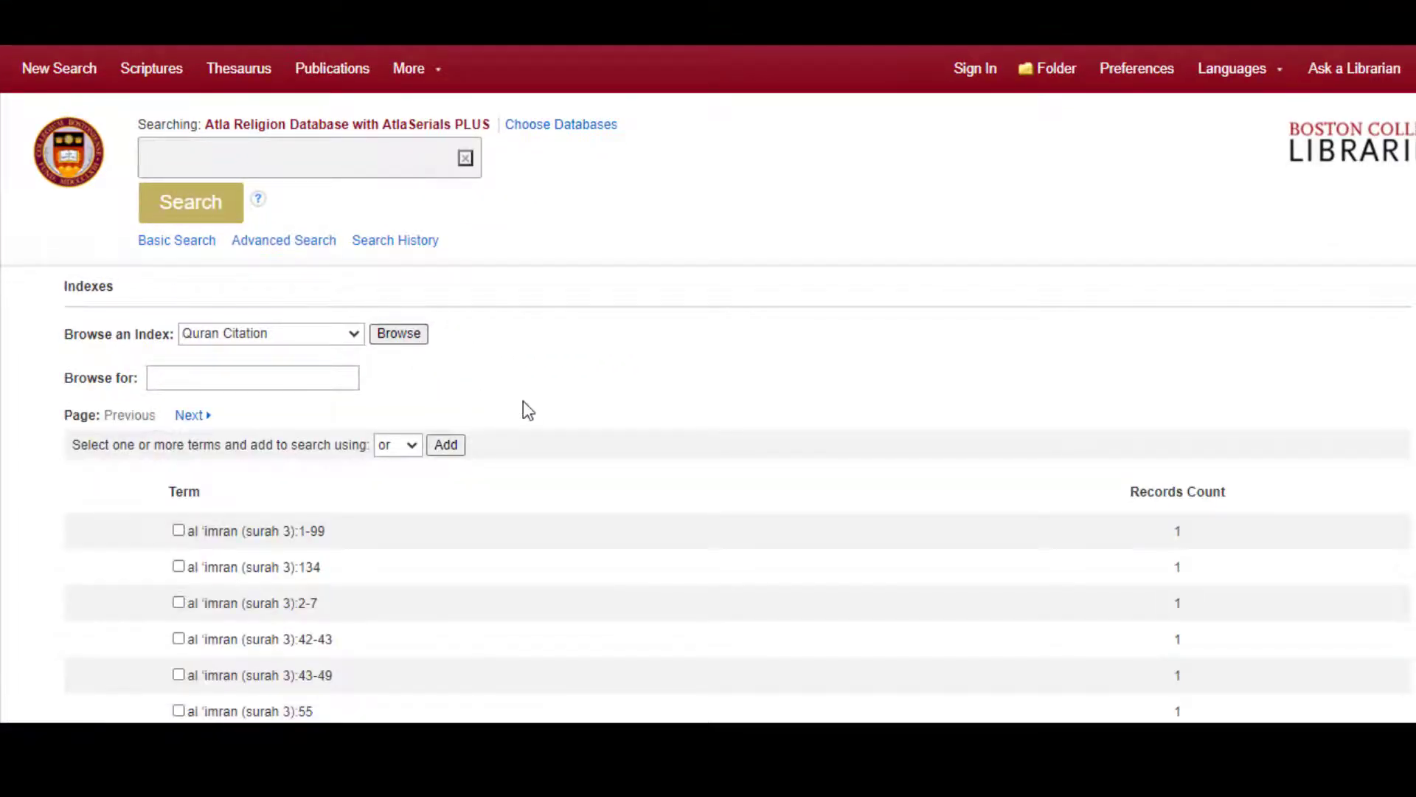
Add the Quran citation al-a'raf (surah 7):40 to the search and run it
scroll(529, 528, "down", 3)
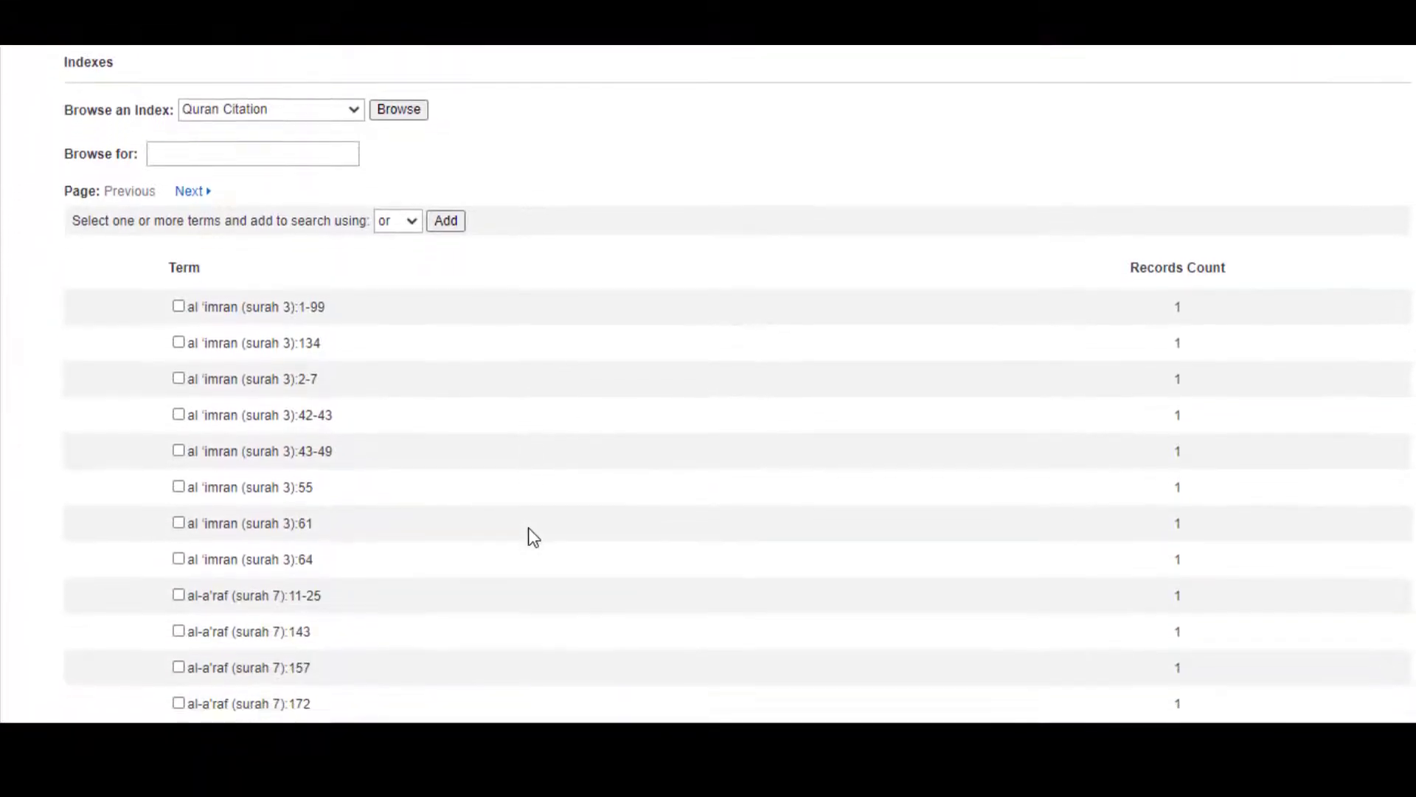
scroll(528, 528, "down", 2)
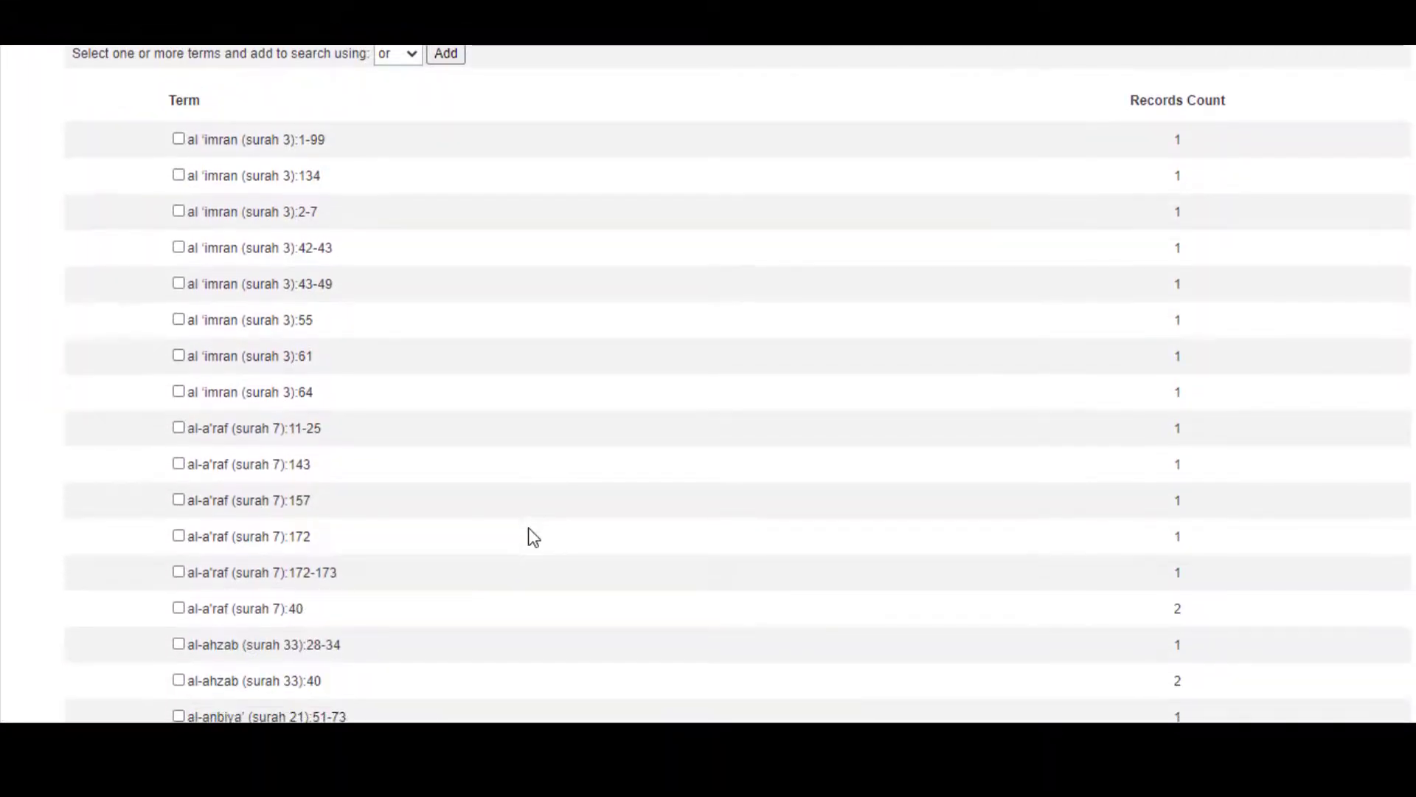
scroll(528, 528, "down", 2)
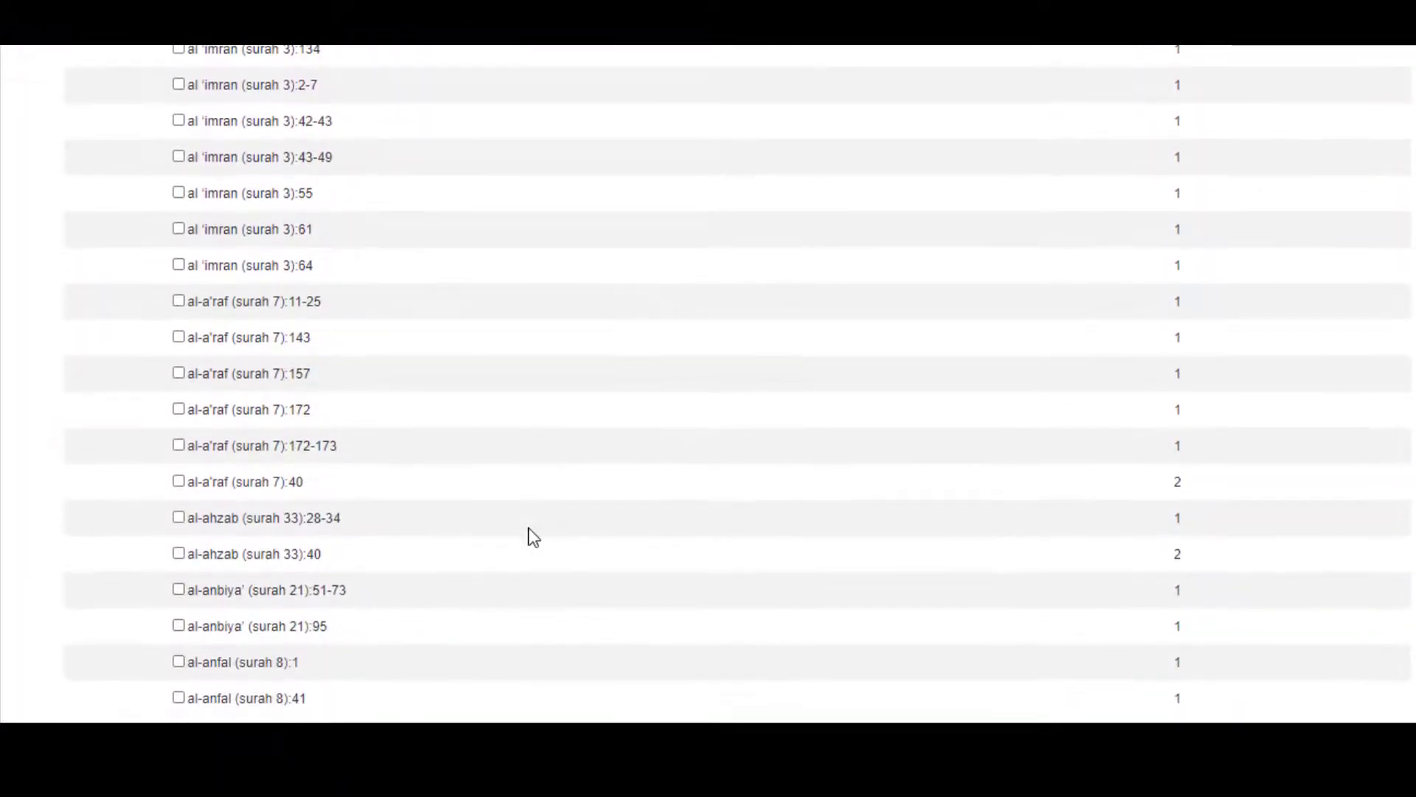
scroll(528, 528, "down", 2)
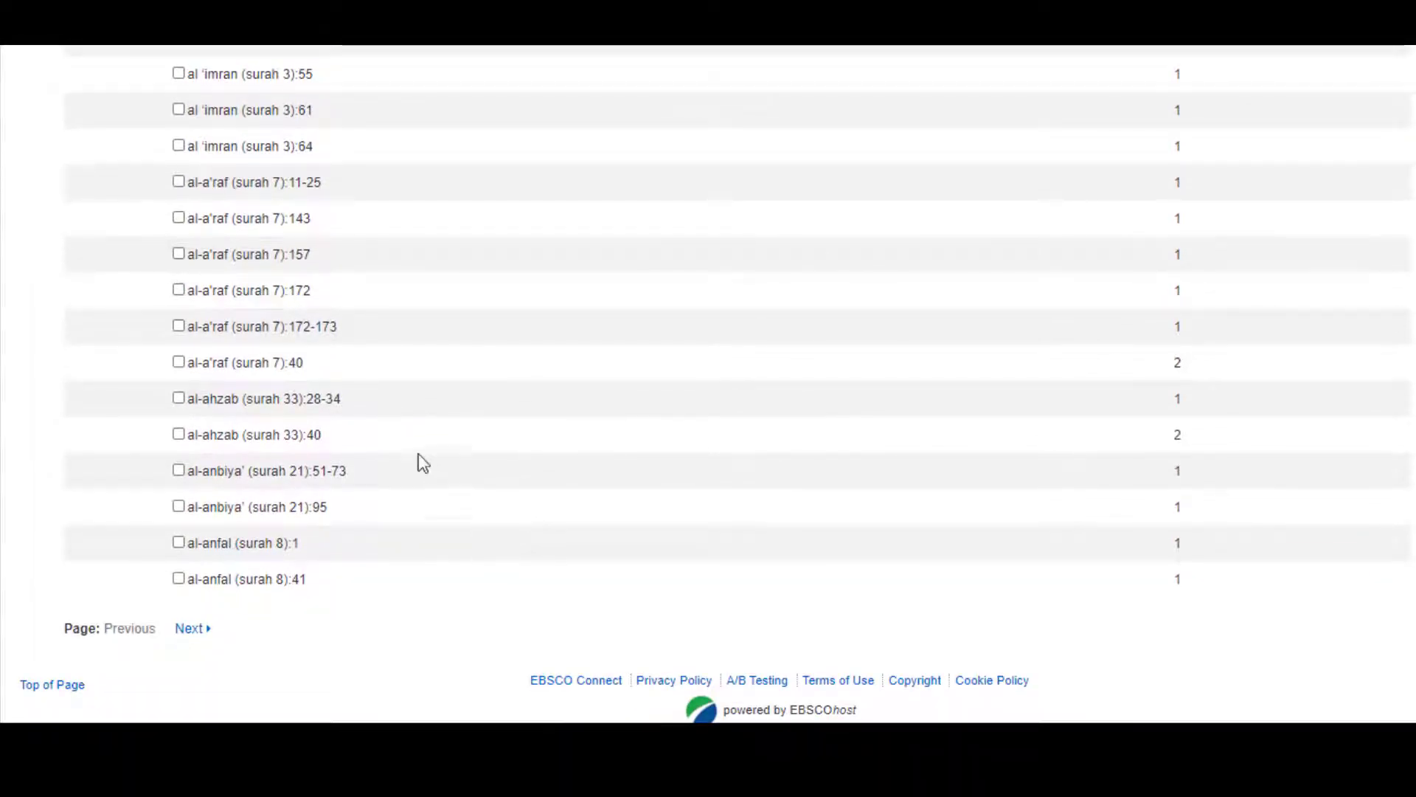
left_click(178, 362)
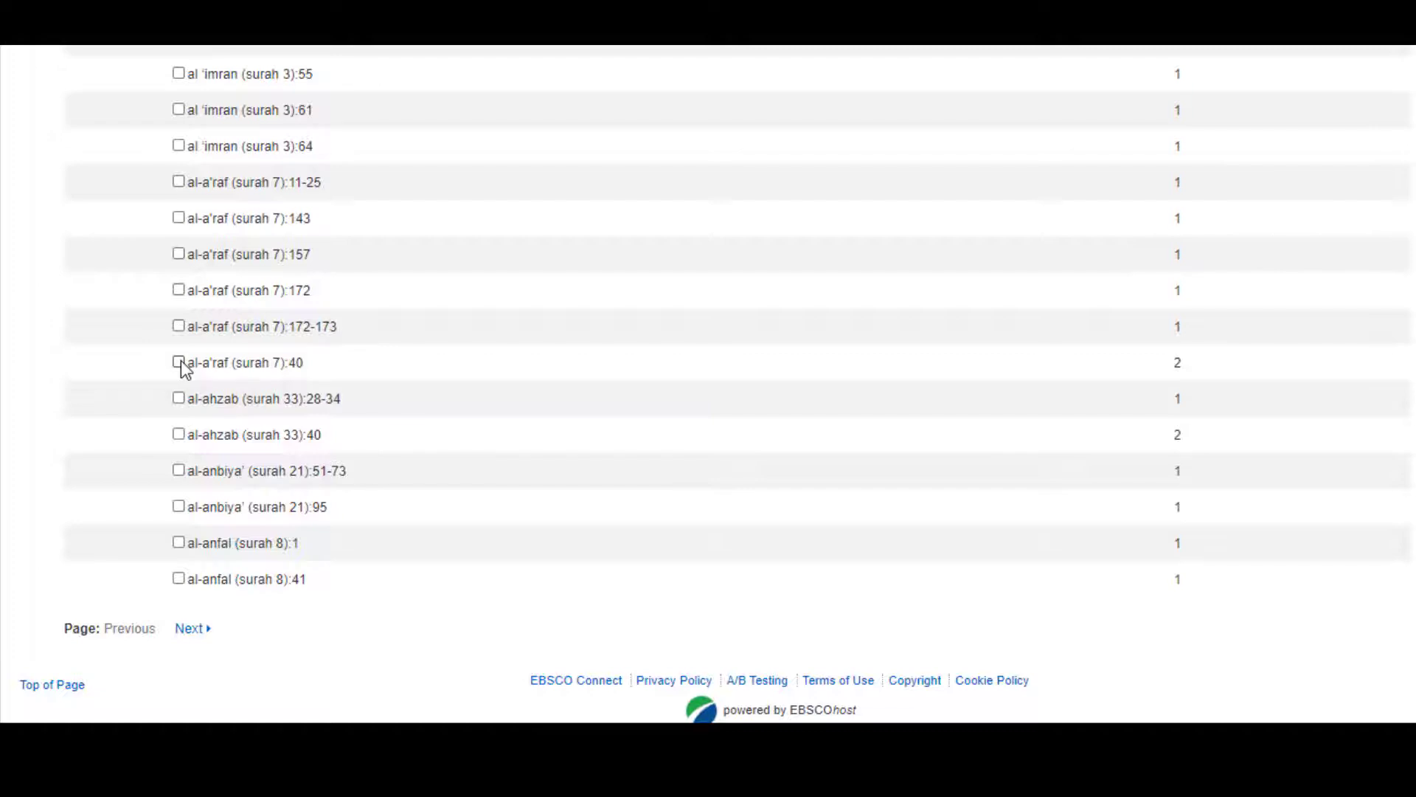
scroll(454, 343, "up", 8)
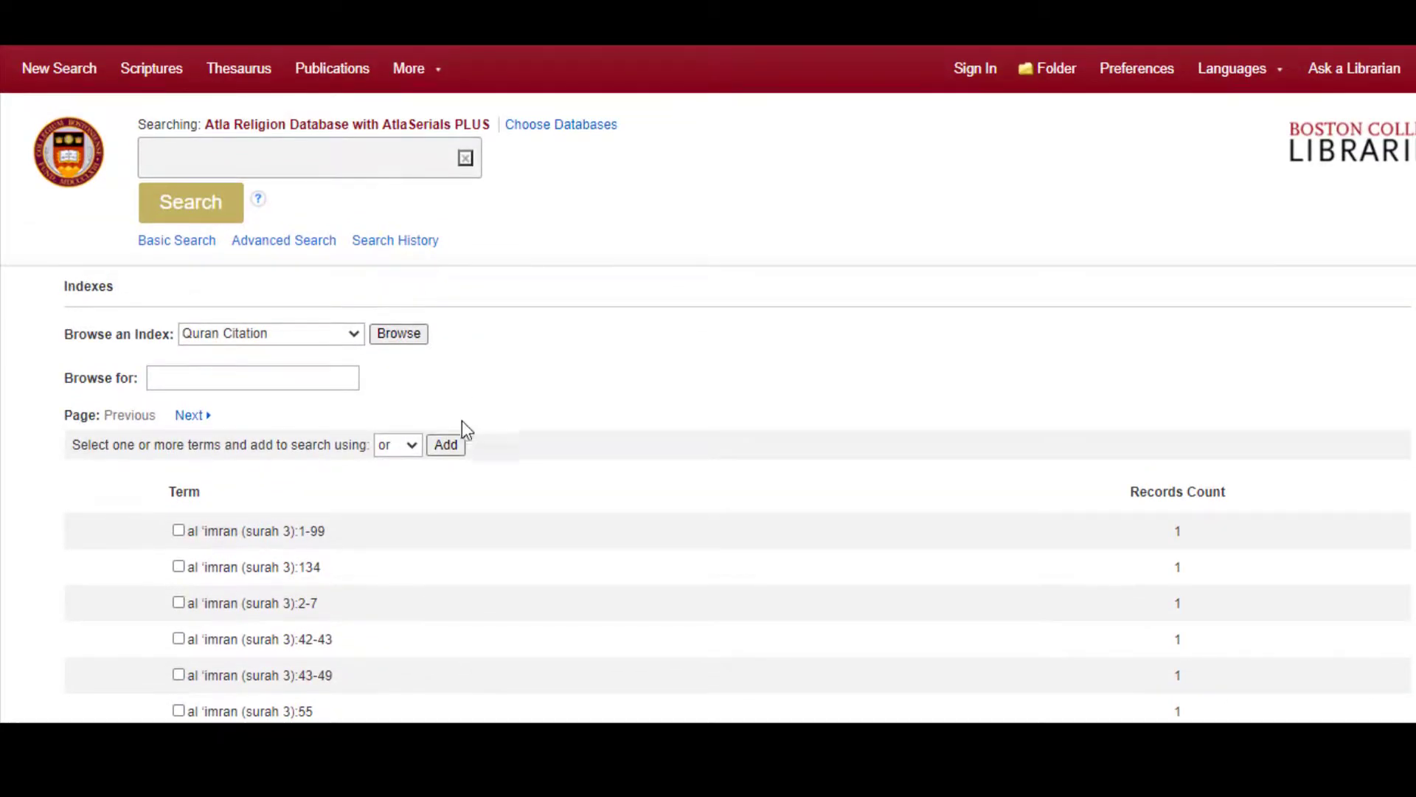
left_click(457, 440)
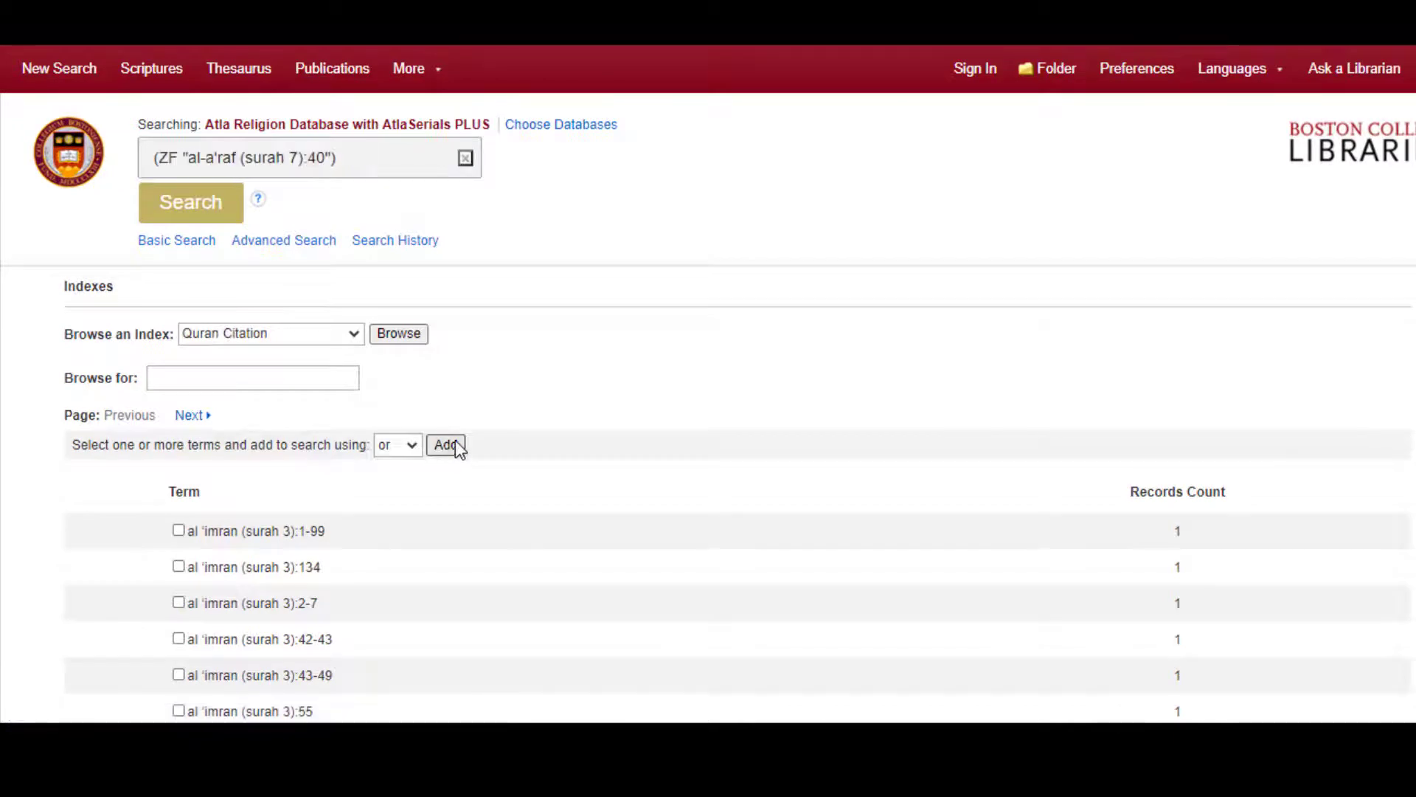
left_click(217, 205)
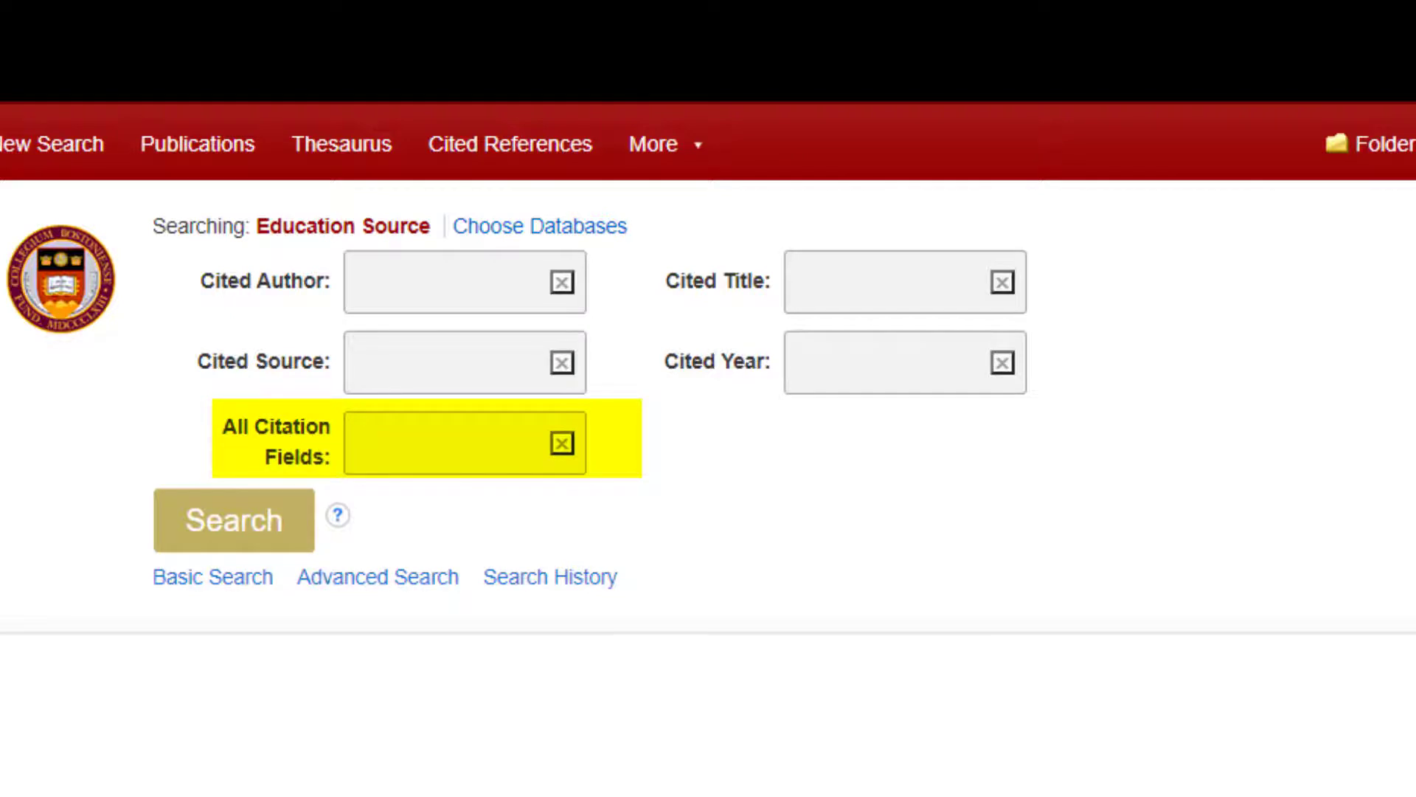
Enter the cited author's surname and initials in the Education Source cited references search and run it
left_click(388, 282)
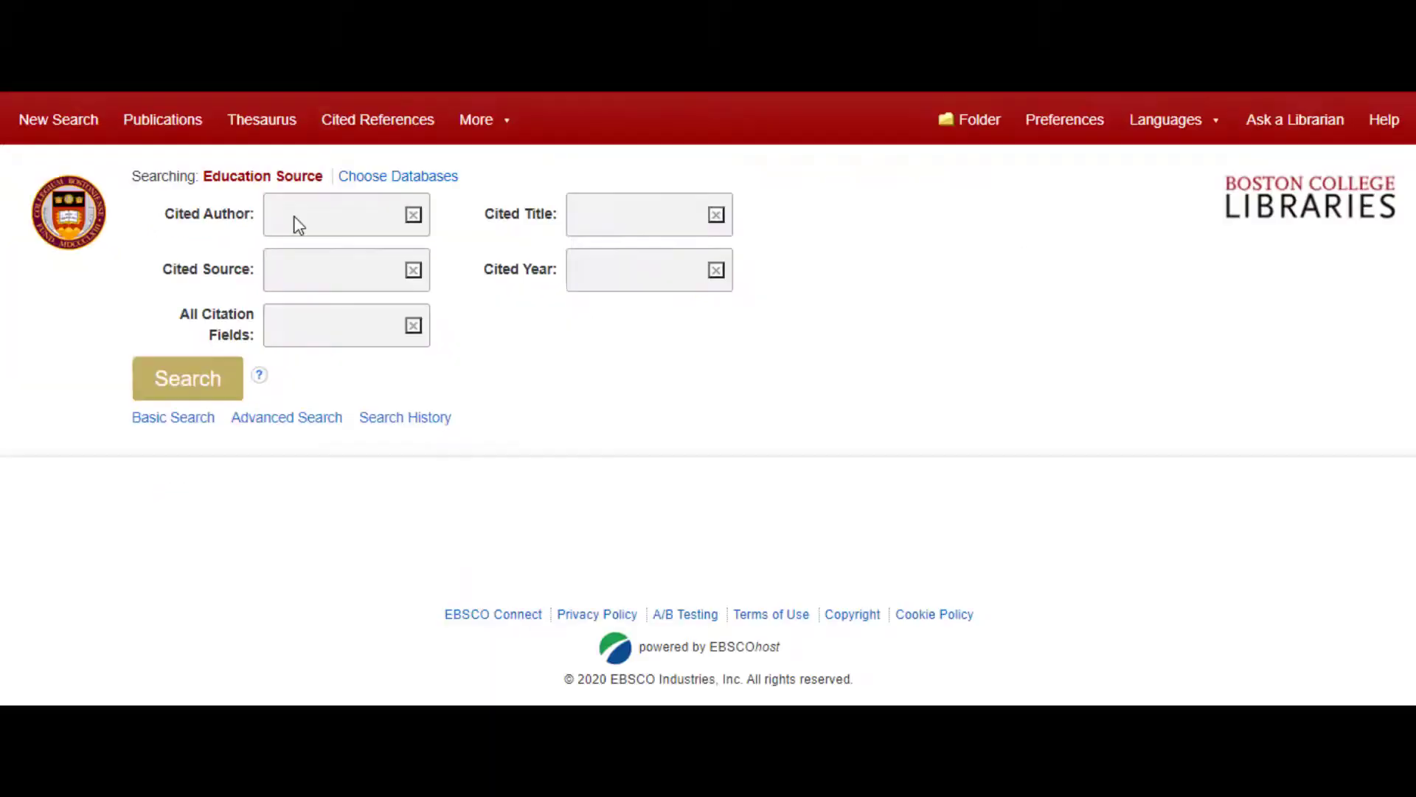
type("Healy, K. L.")
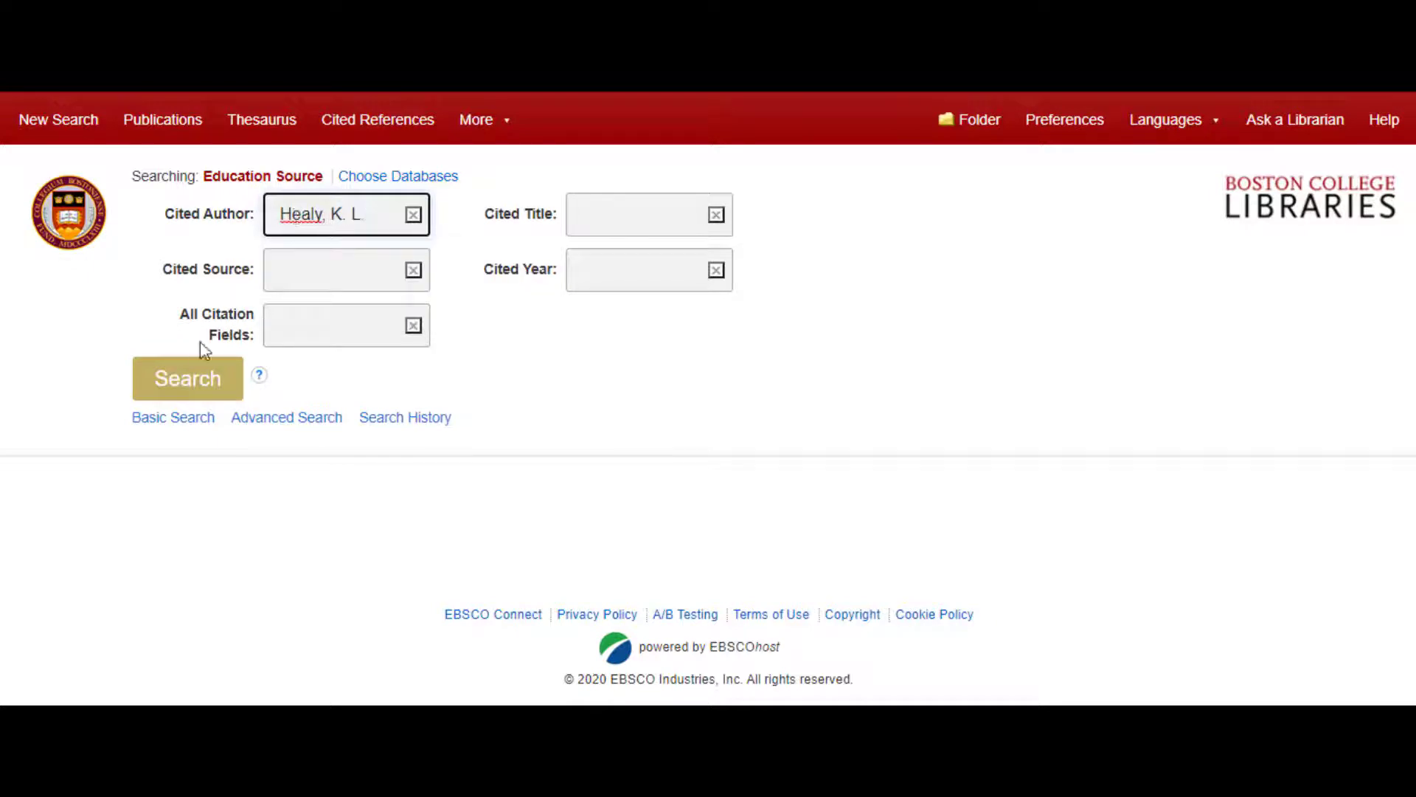
left_click(188, 398)
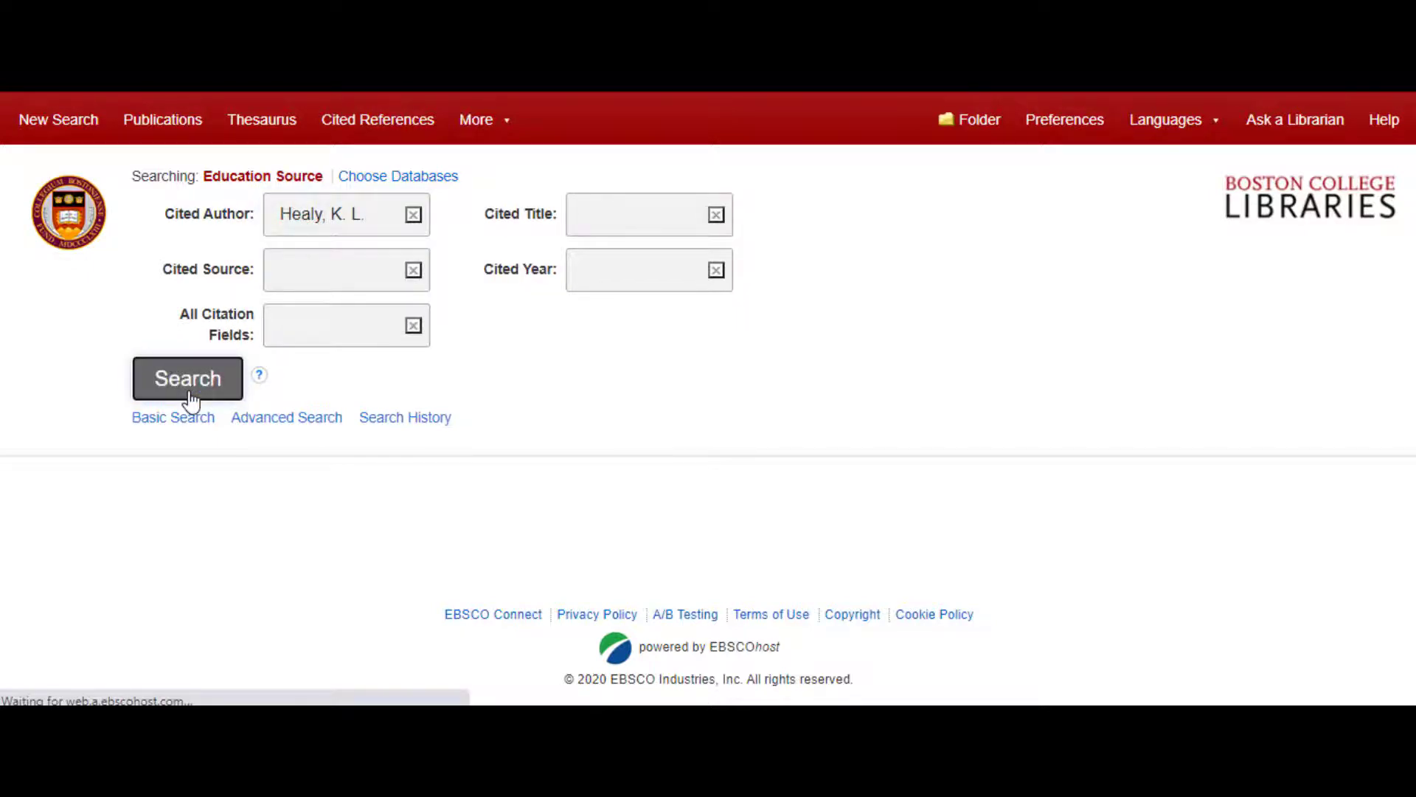
Mark the first two cited references in the results and find their citing articles
left_click_drag(1412, 258, 1412, 393)
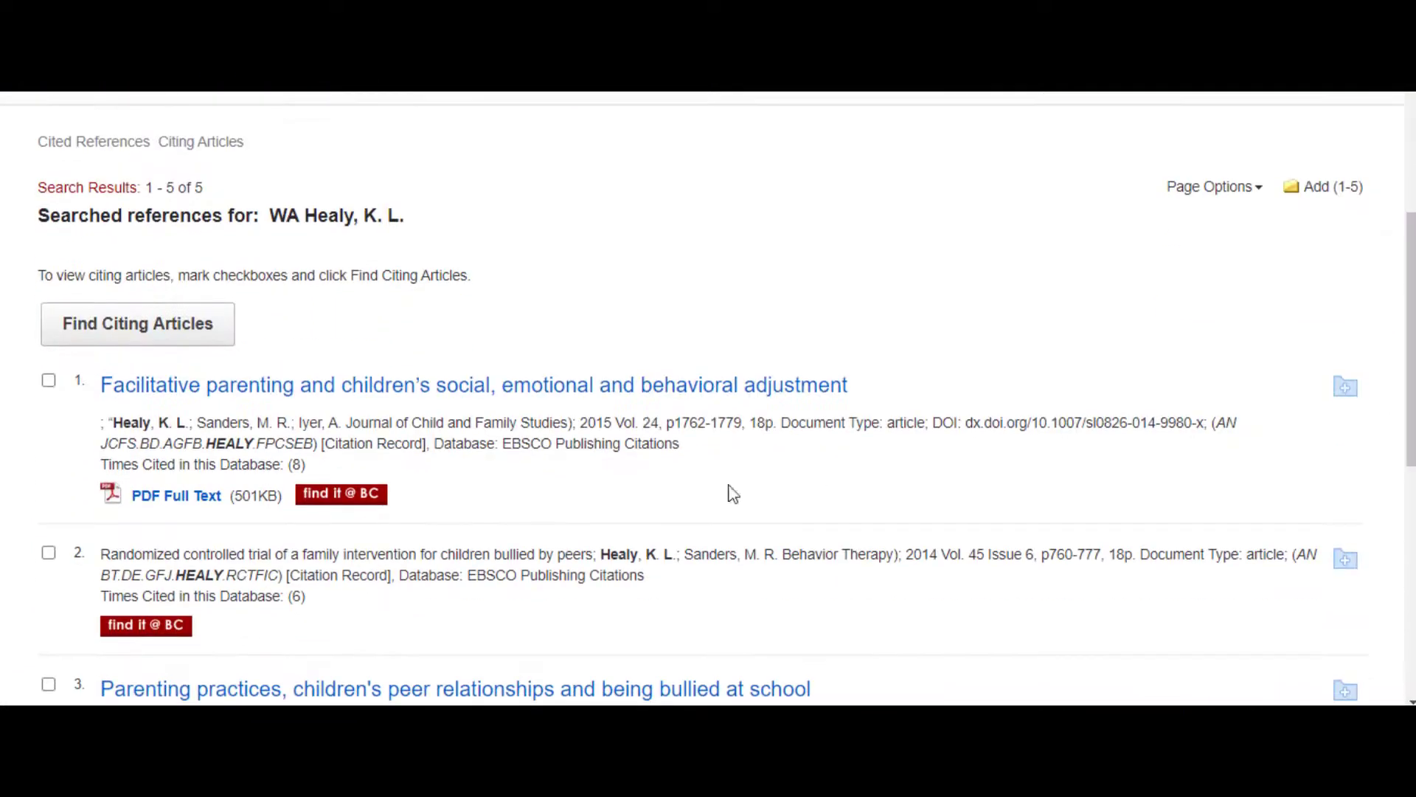
left_click(48, 381)
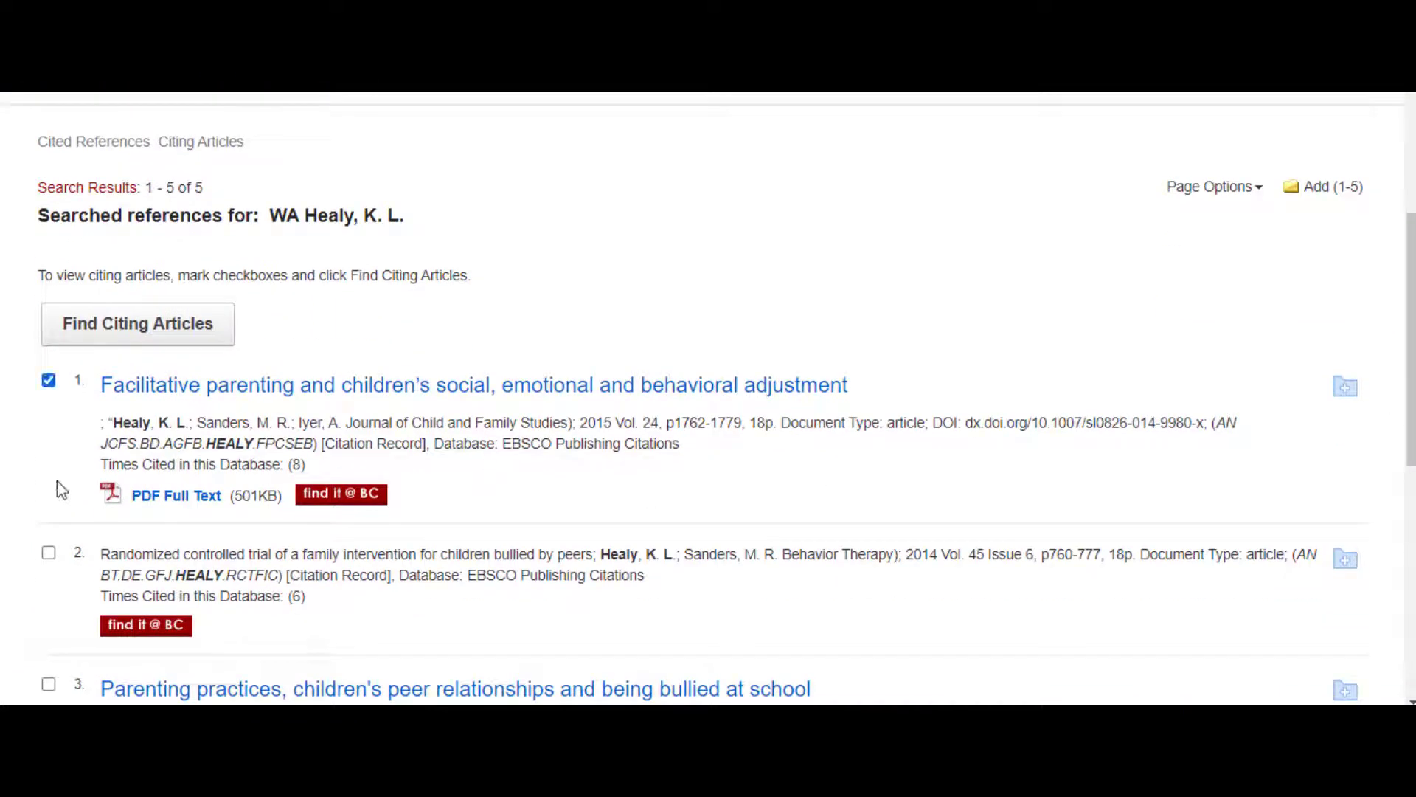
left_click(48, 552)
left_click_drag(1412, 339, 1412, 252)
left_click(206, 551)
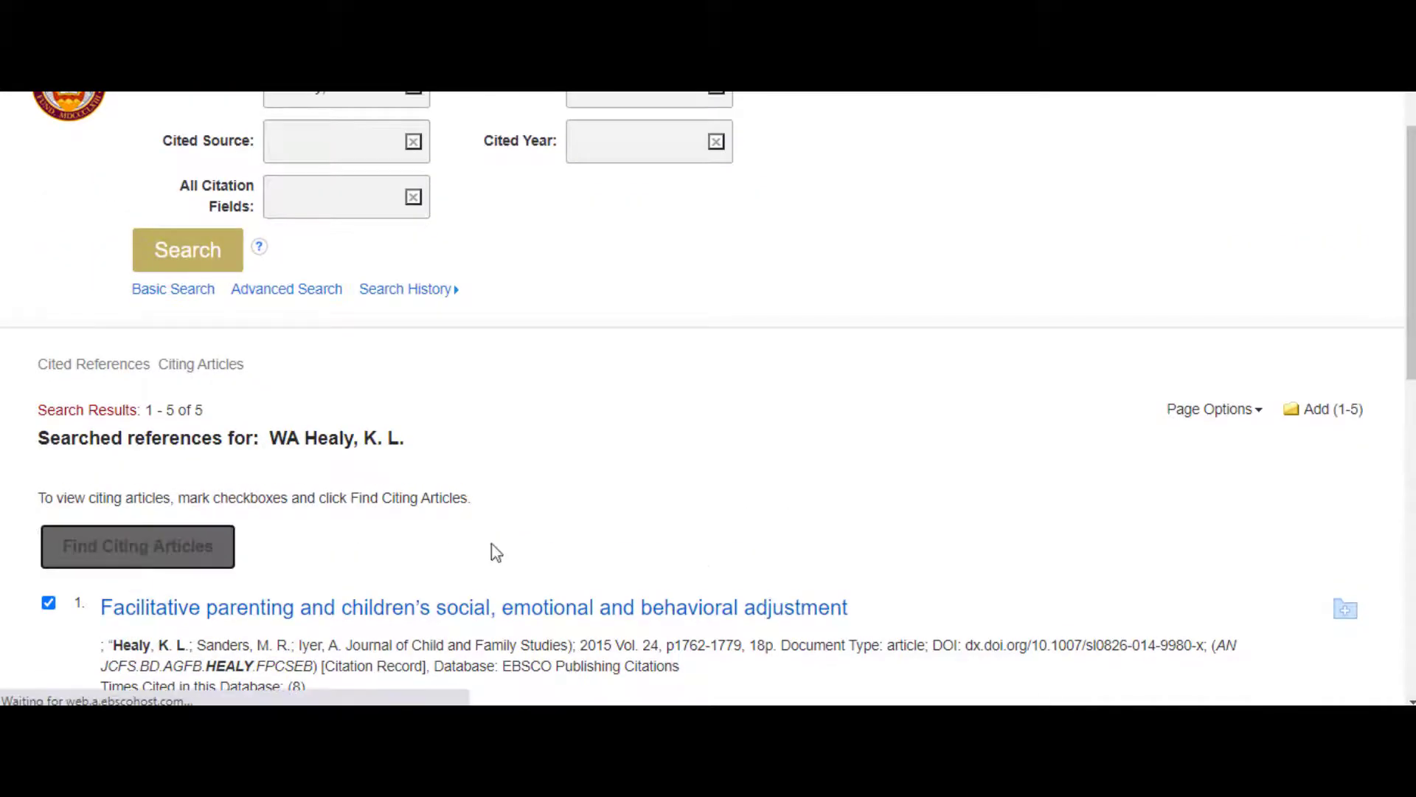
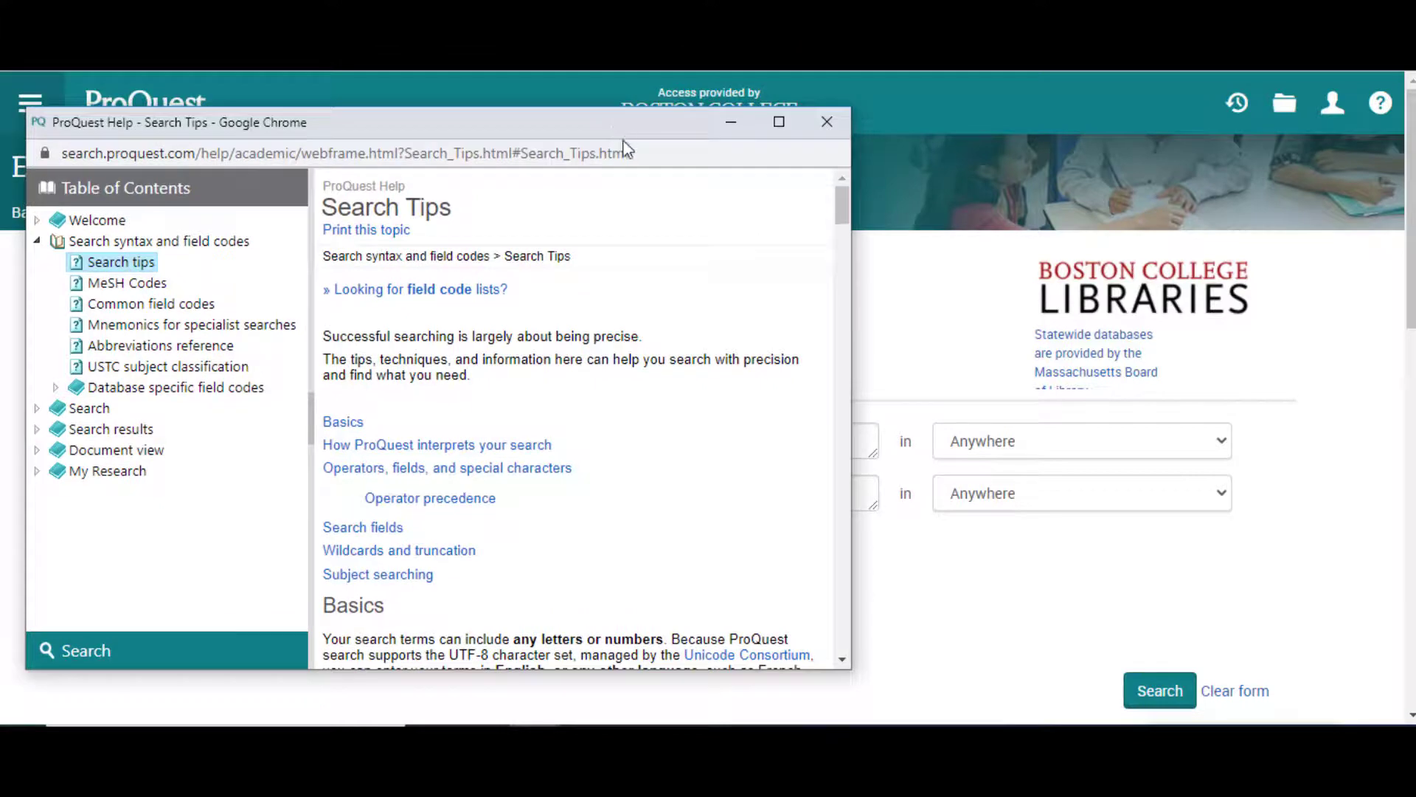
Review the ProQuest Search Tips and the Common Field Codes help, including the publication date codes, and close the help window
scroll(843, 207, "down", 2)
scroll(843, 207, "down", 3)
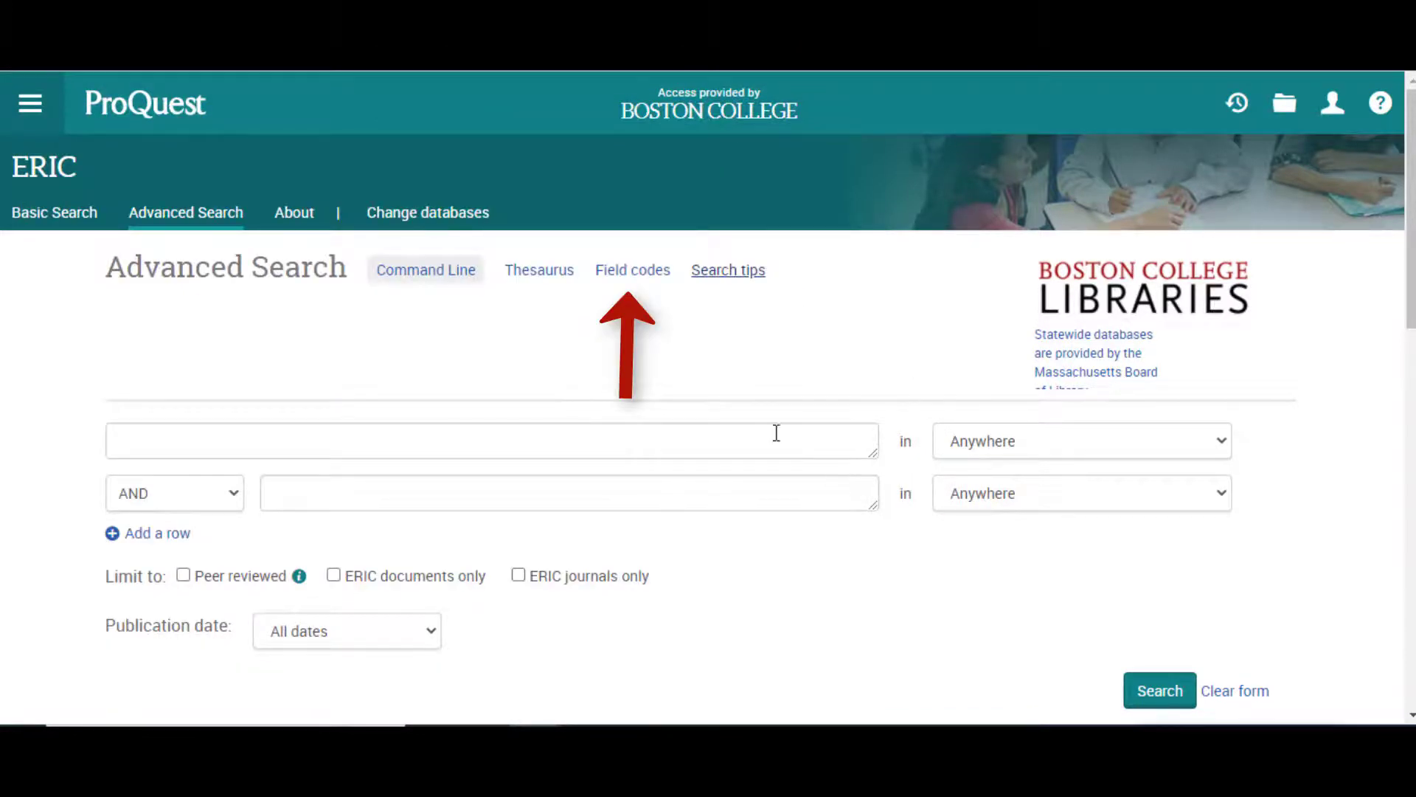
left_click(633, 274)
left_click_drag(623, 72, 636, 242)
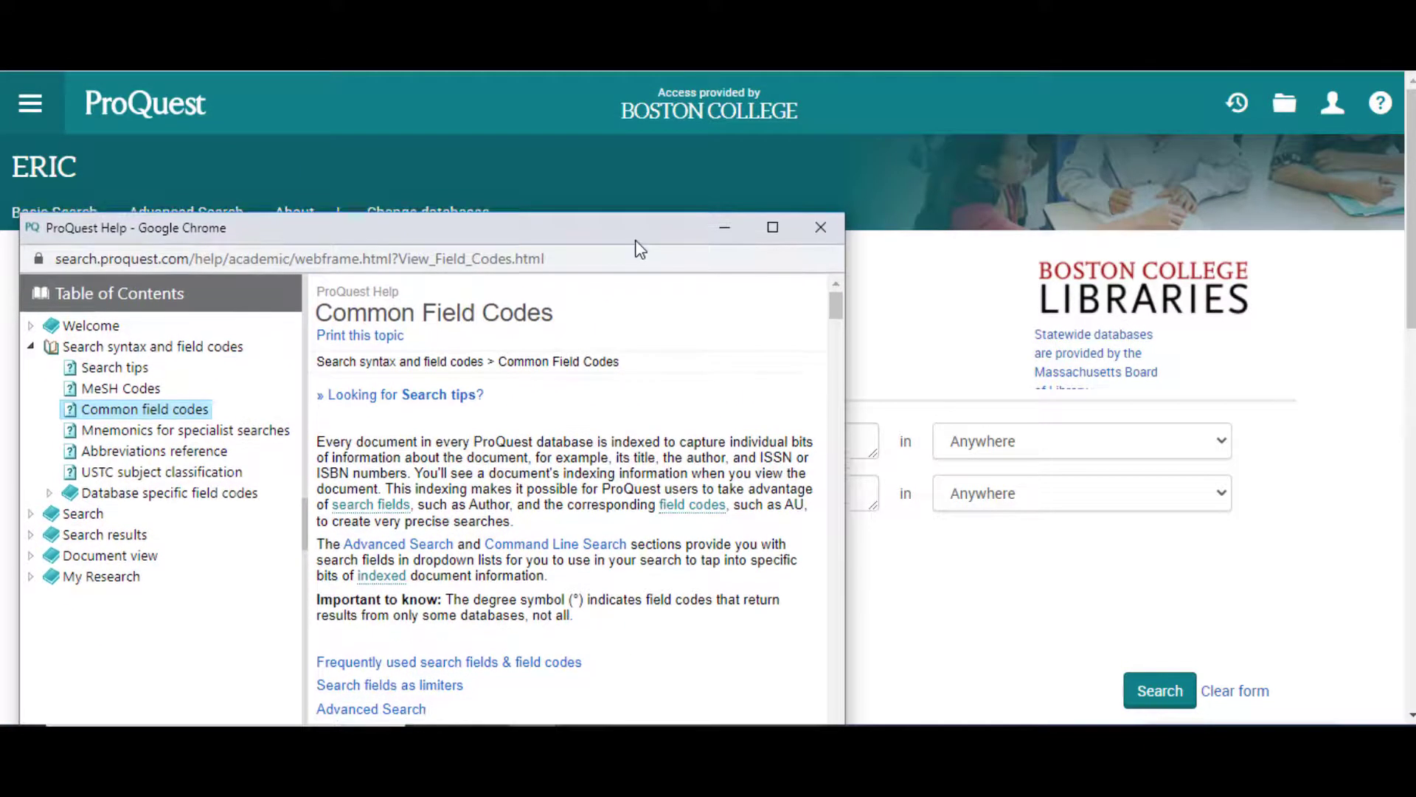
left_click_drag(839, 305, 845, 360)
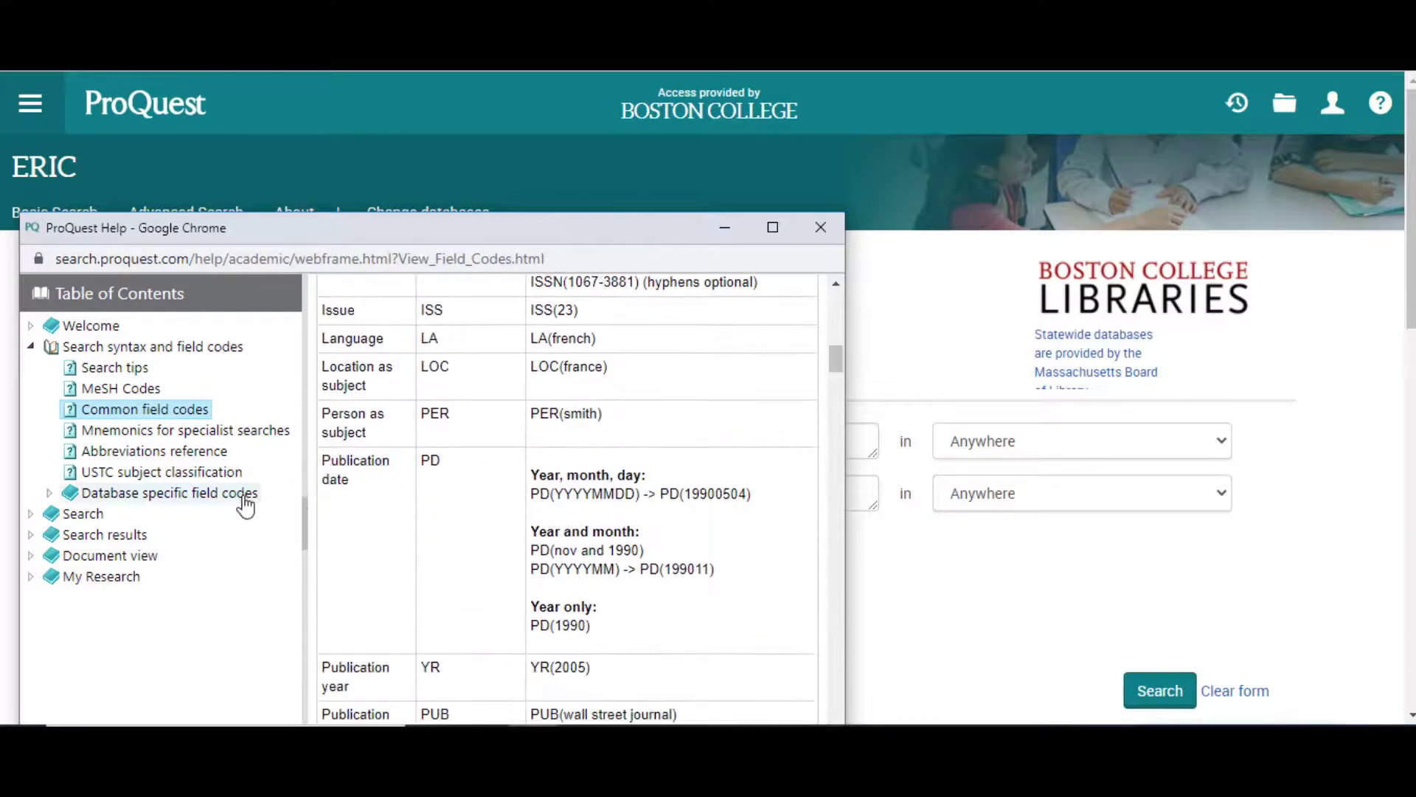
left_click(835, 230)
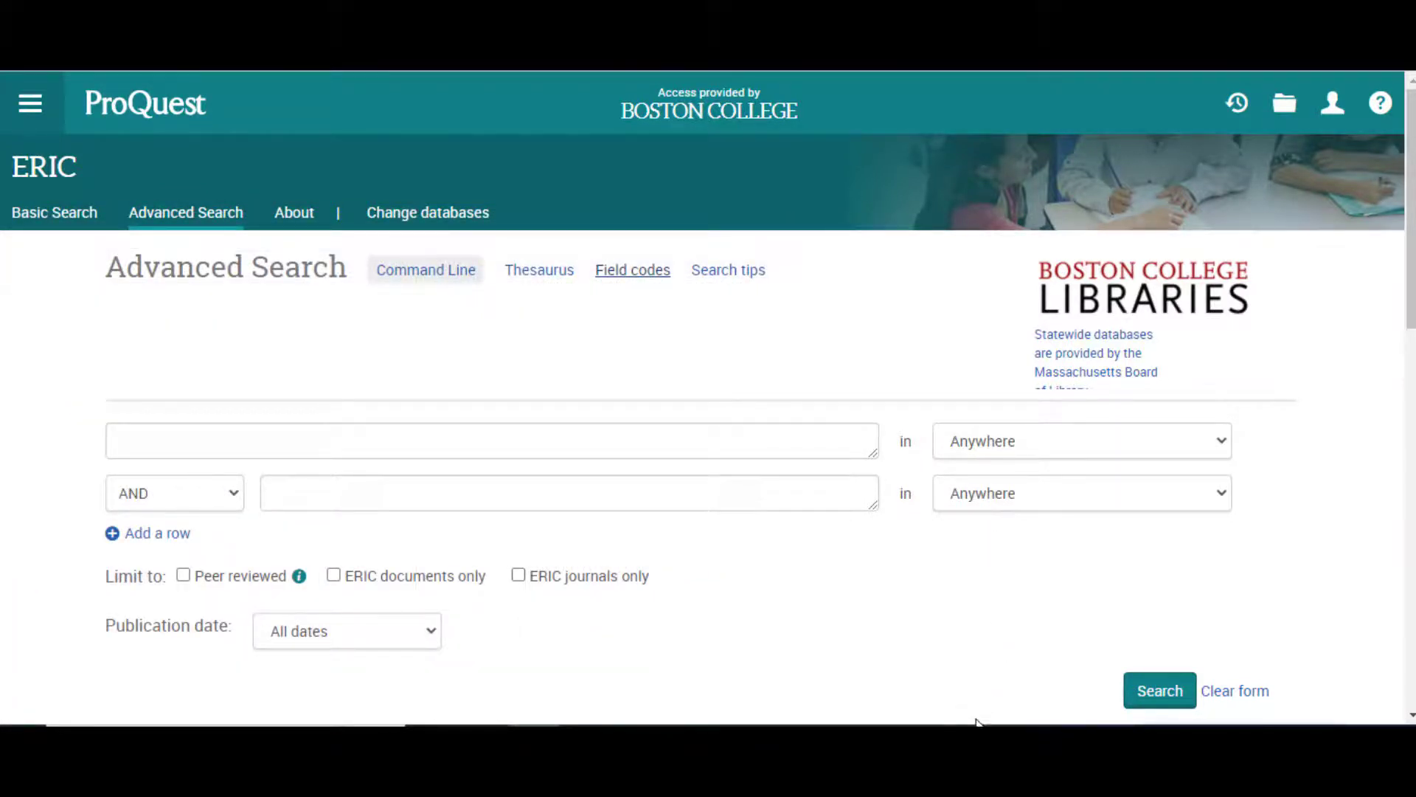
Enter "social teaching" AND Catholic* on the first ERIC search line, limited to All subjects & indexing — SU
left_click(1141, 446)
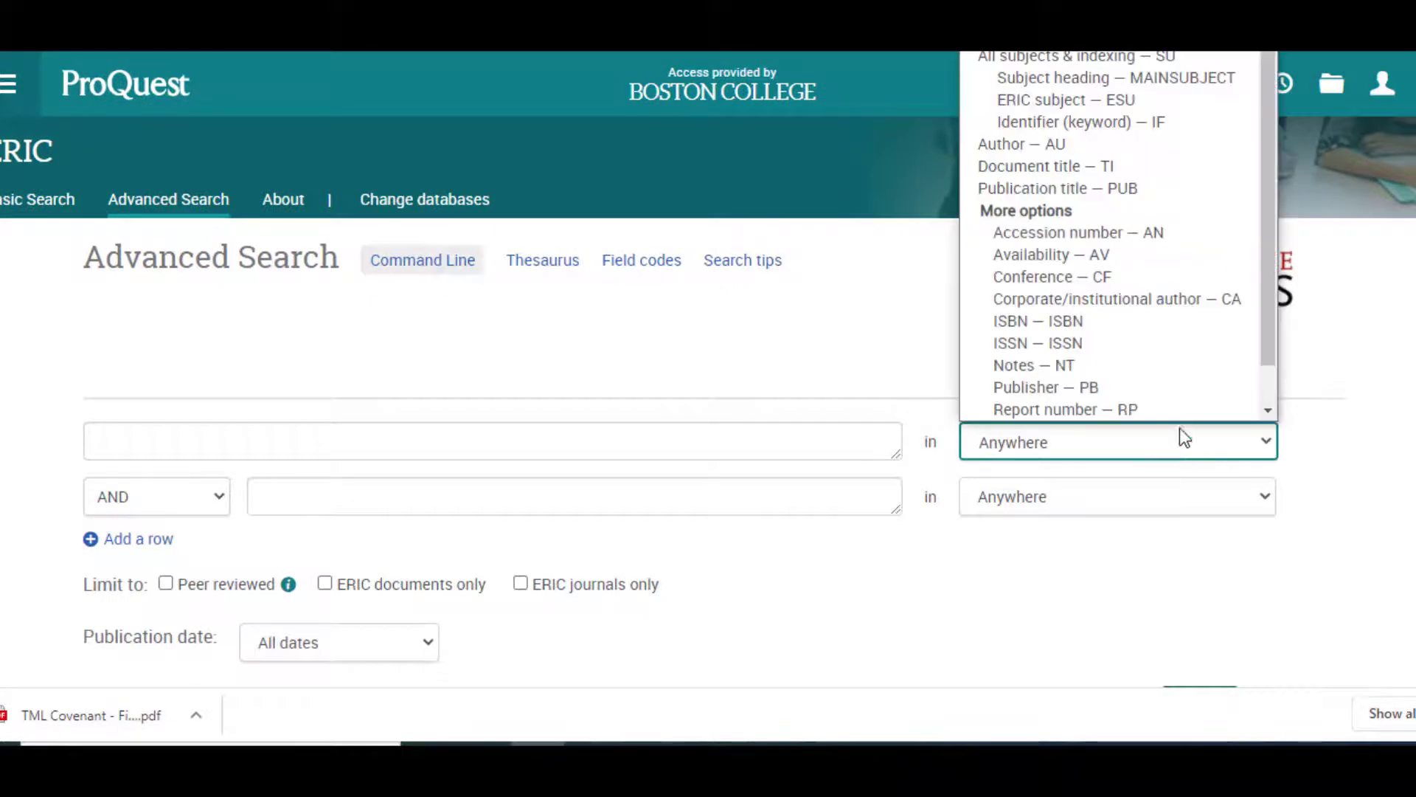
left_click(1102, 59)
left_click(741, 443)
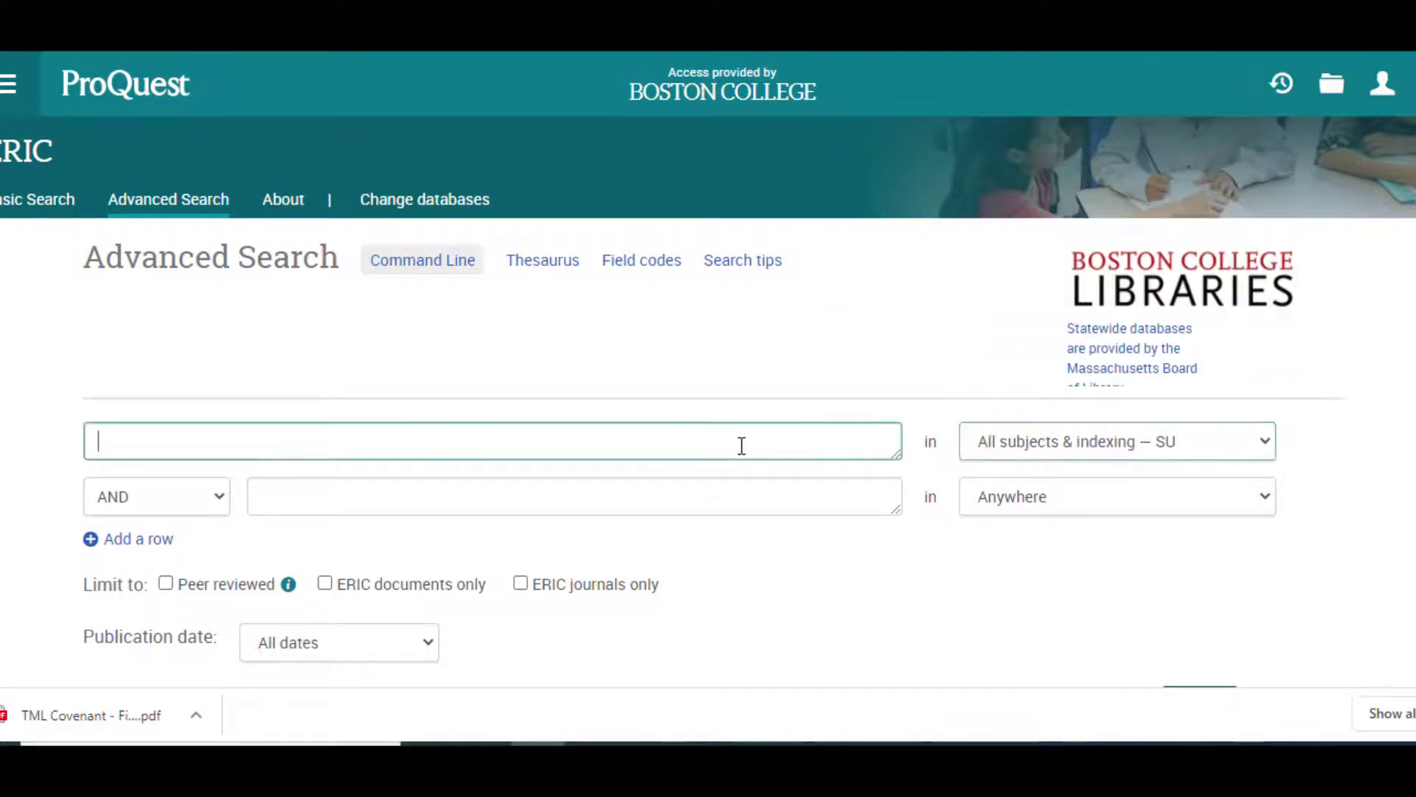
type("\"so")
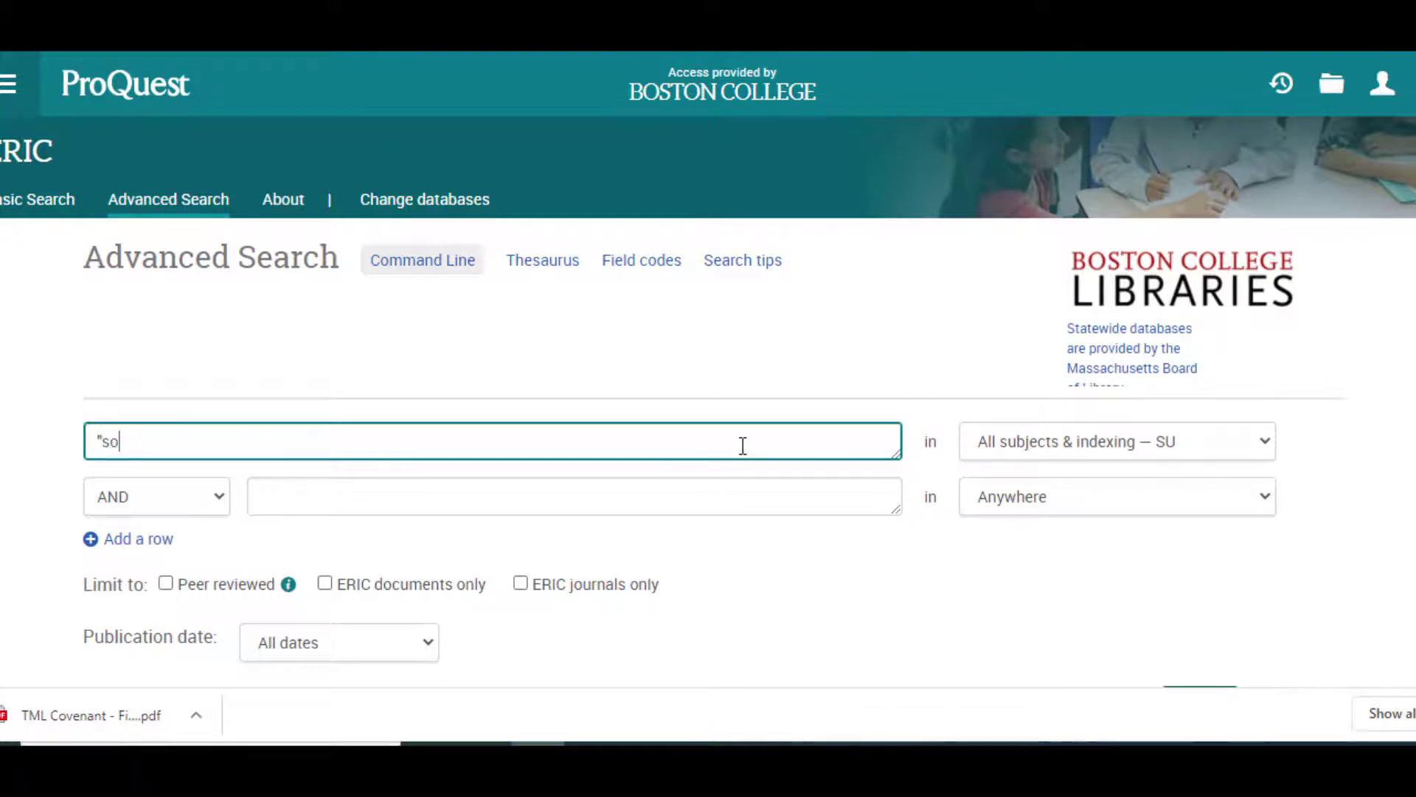
type("cial teaching\" ")
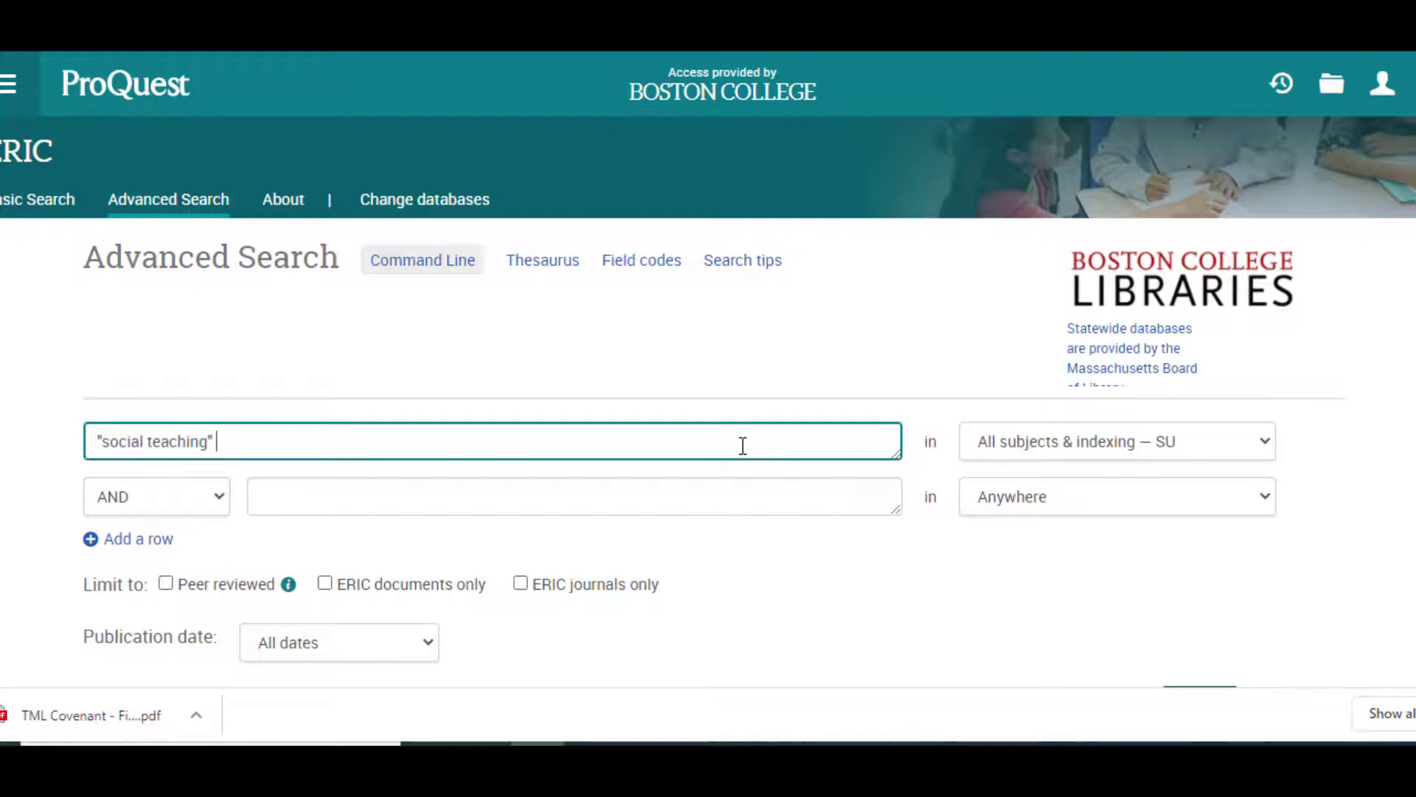
type("AND Catholic*")
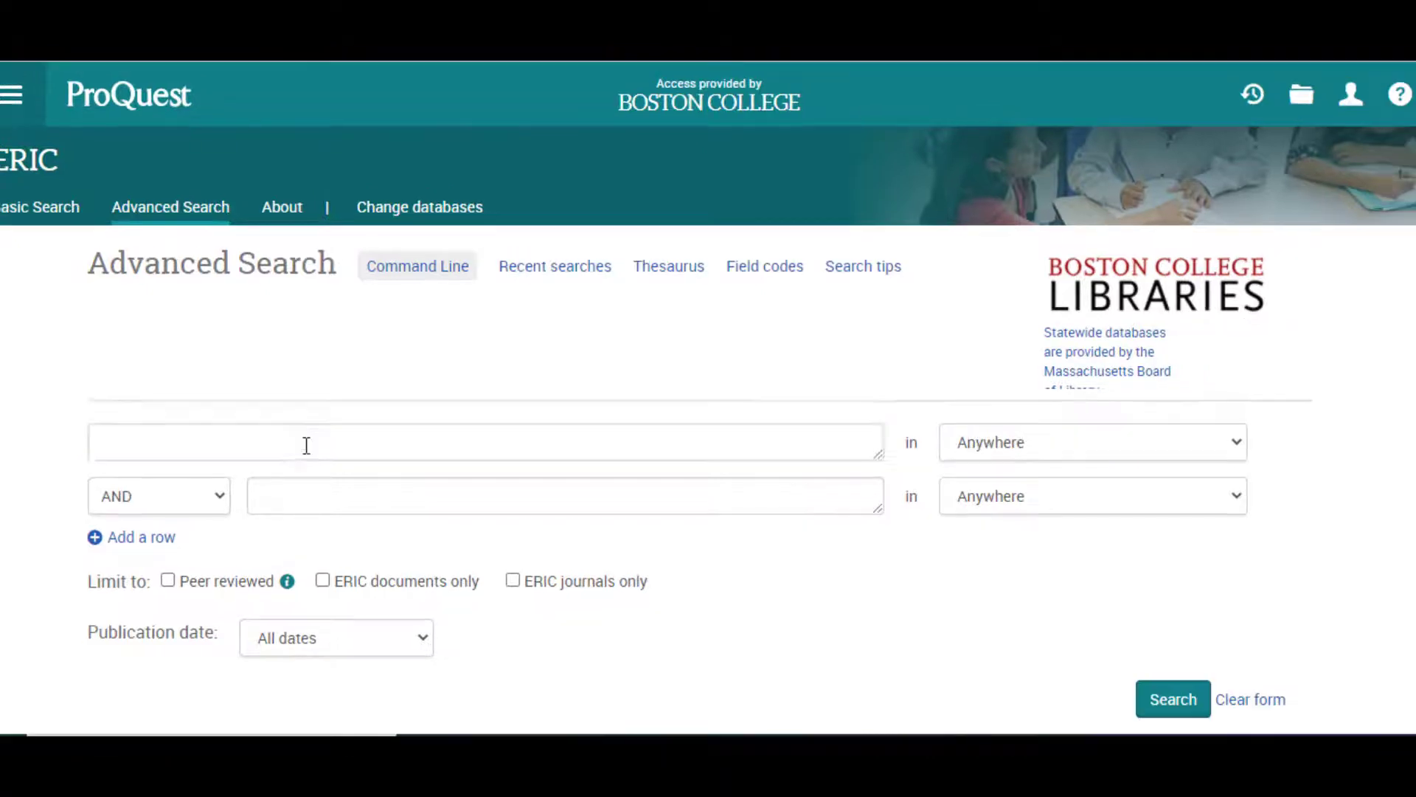
Run the field-code search SU("social teaching") AND Catholic* on the first line with the field left at Anywhere
left_click(304, 443)
type("su(\"")
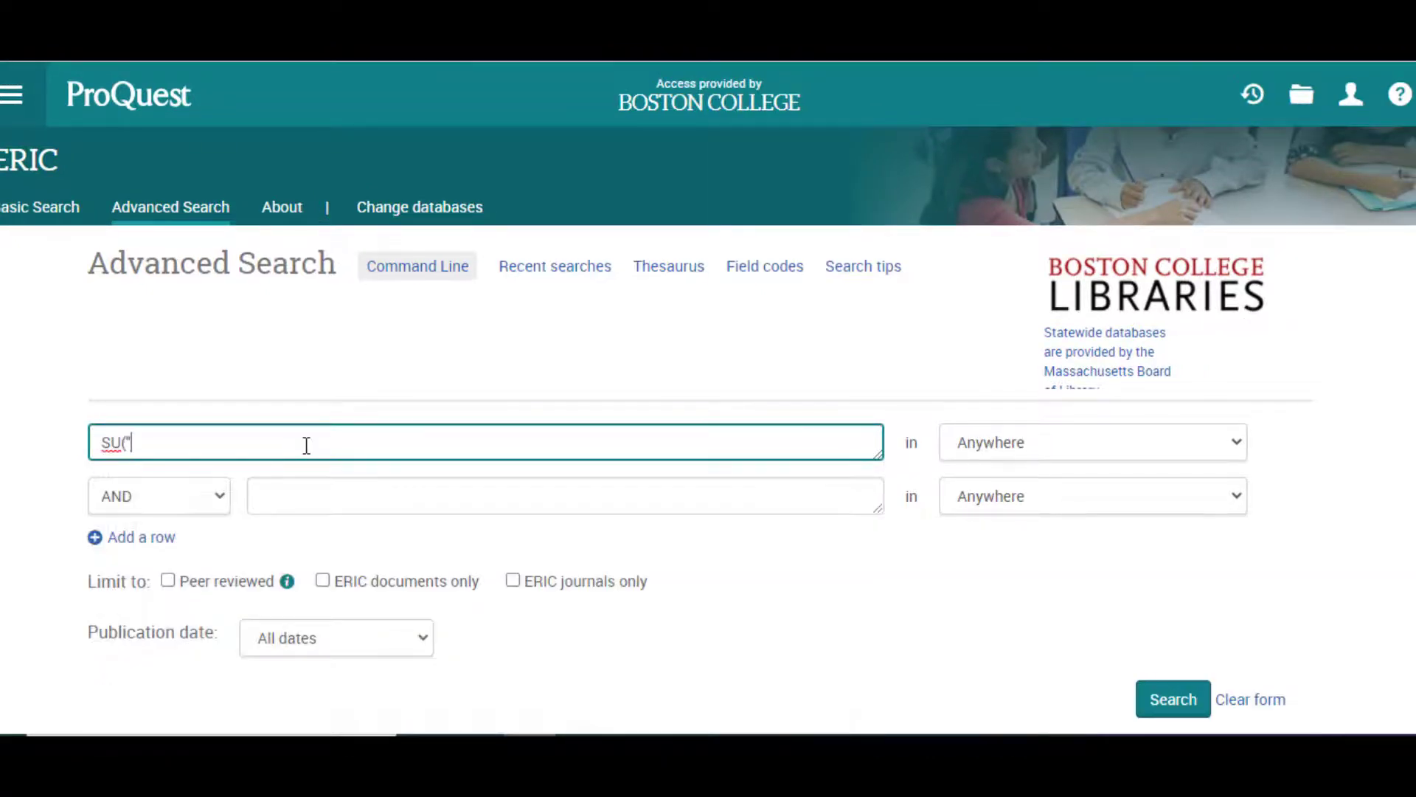
type("social teaching\"")
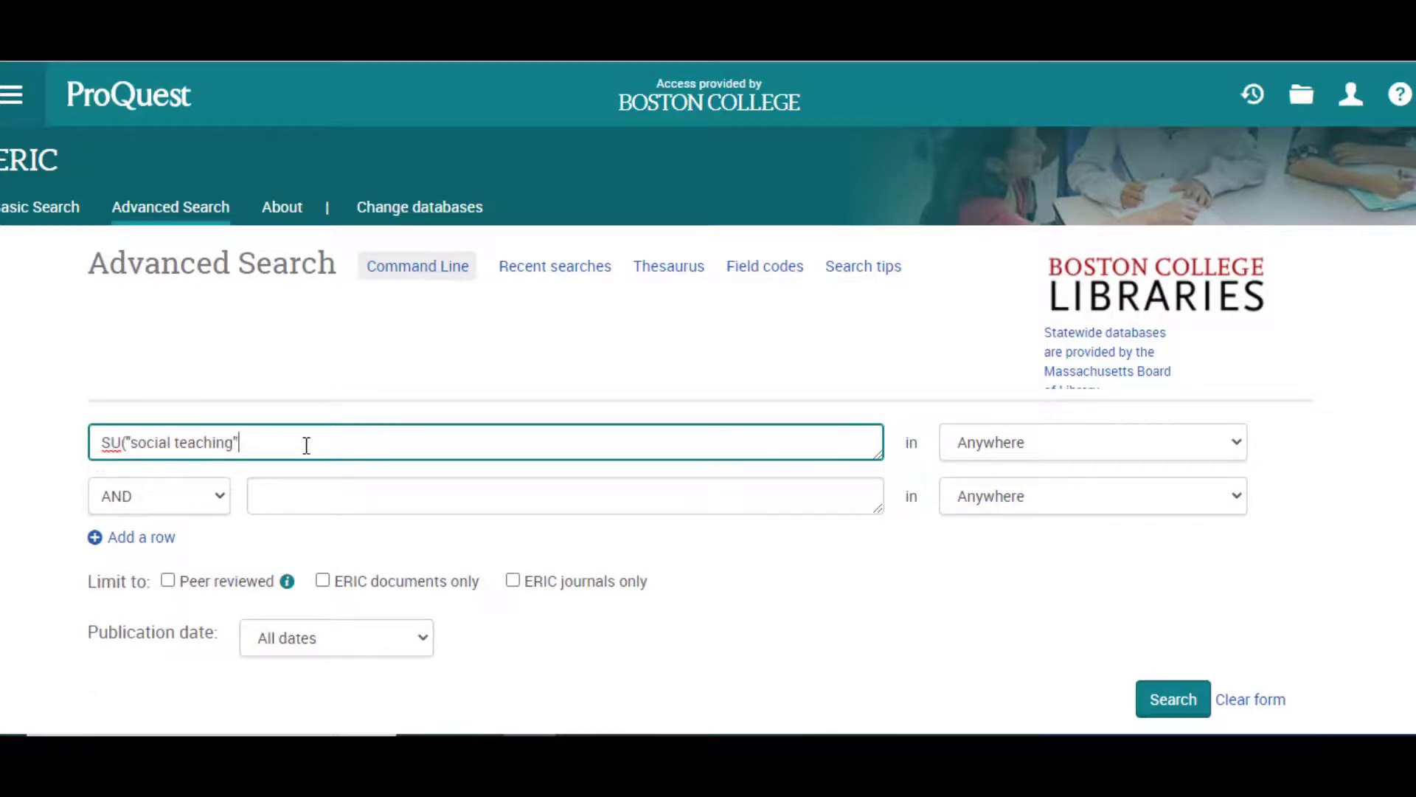
type(") AND Catholic*")
left_click(1171, 700)
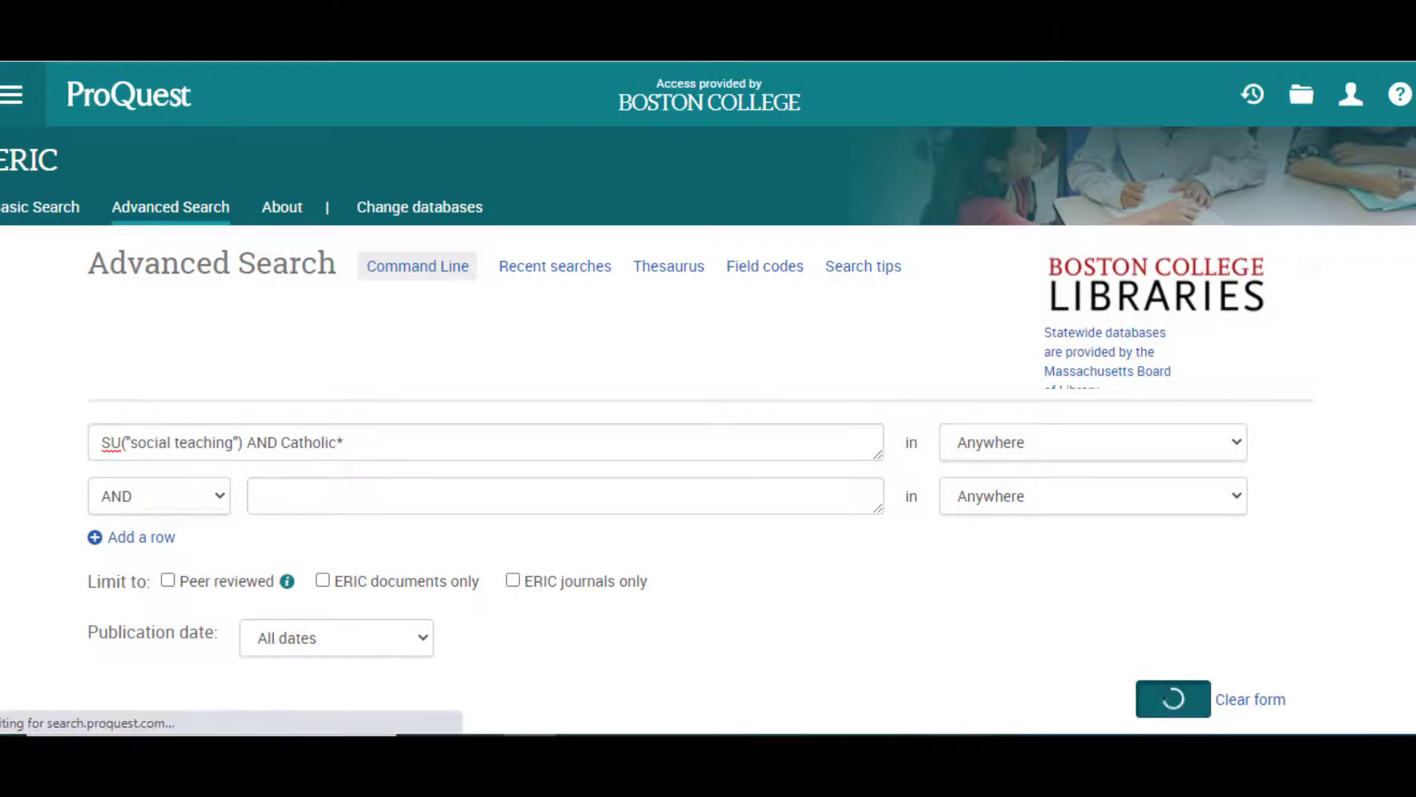
Enter Catholic* AND secondary AND "faculty development" on the first line of a blank advanced search
left_click(290, 442)
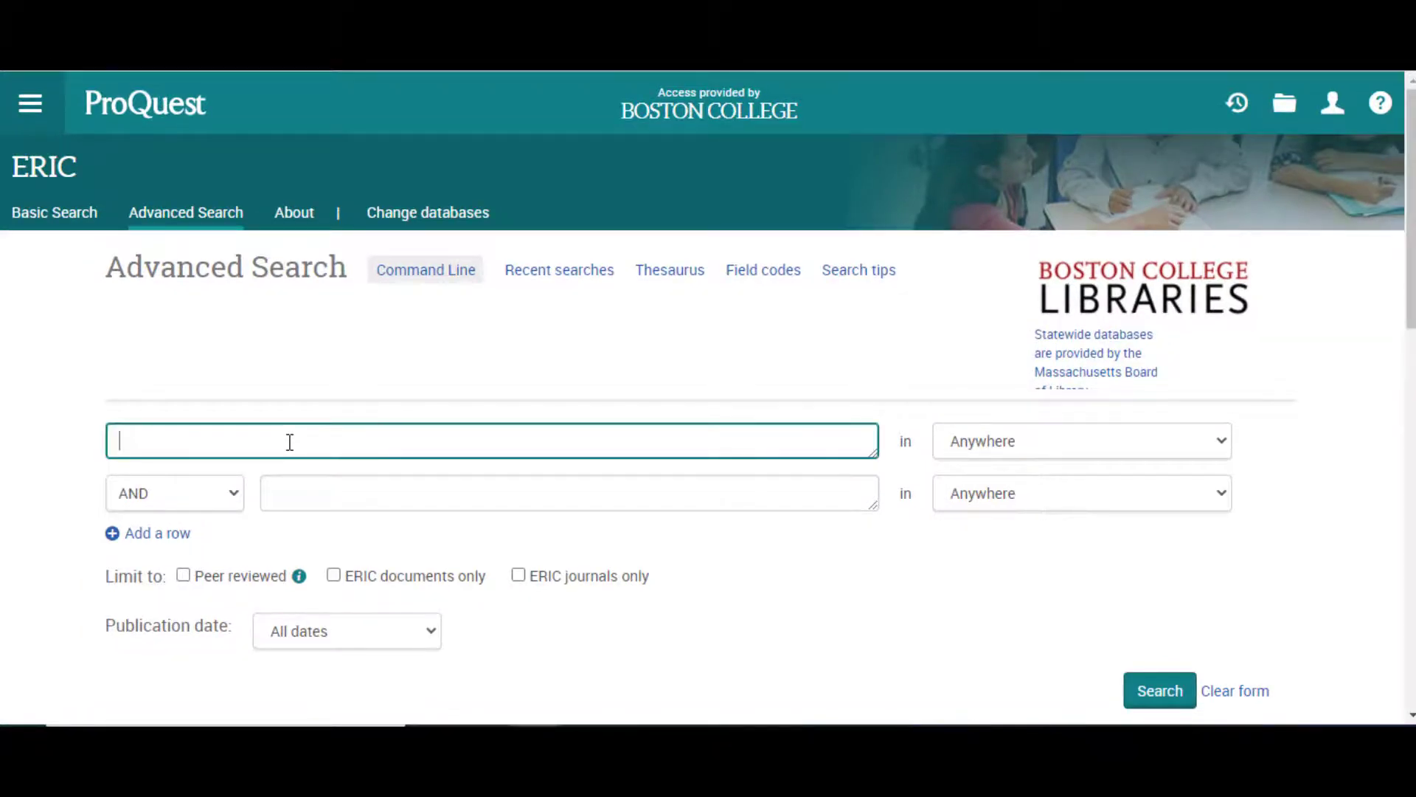
type("Catholic*")
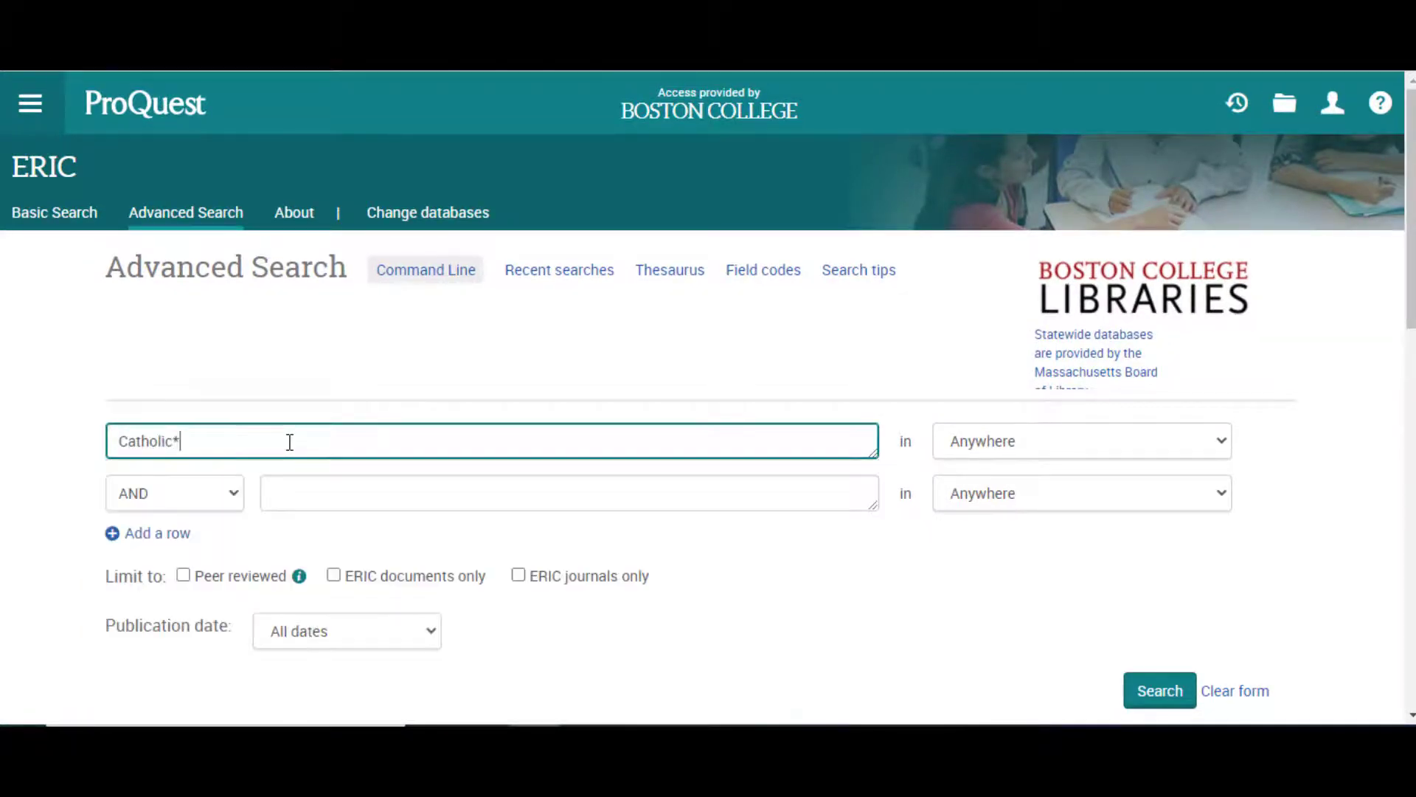
type(" AND seco")
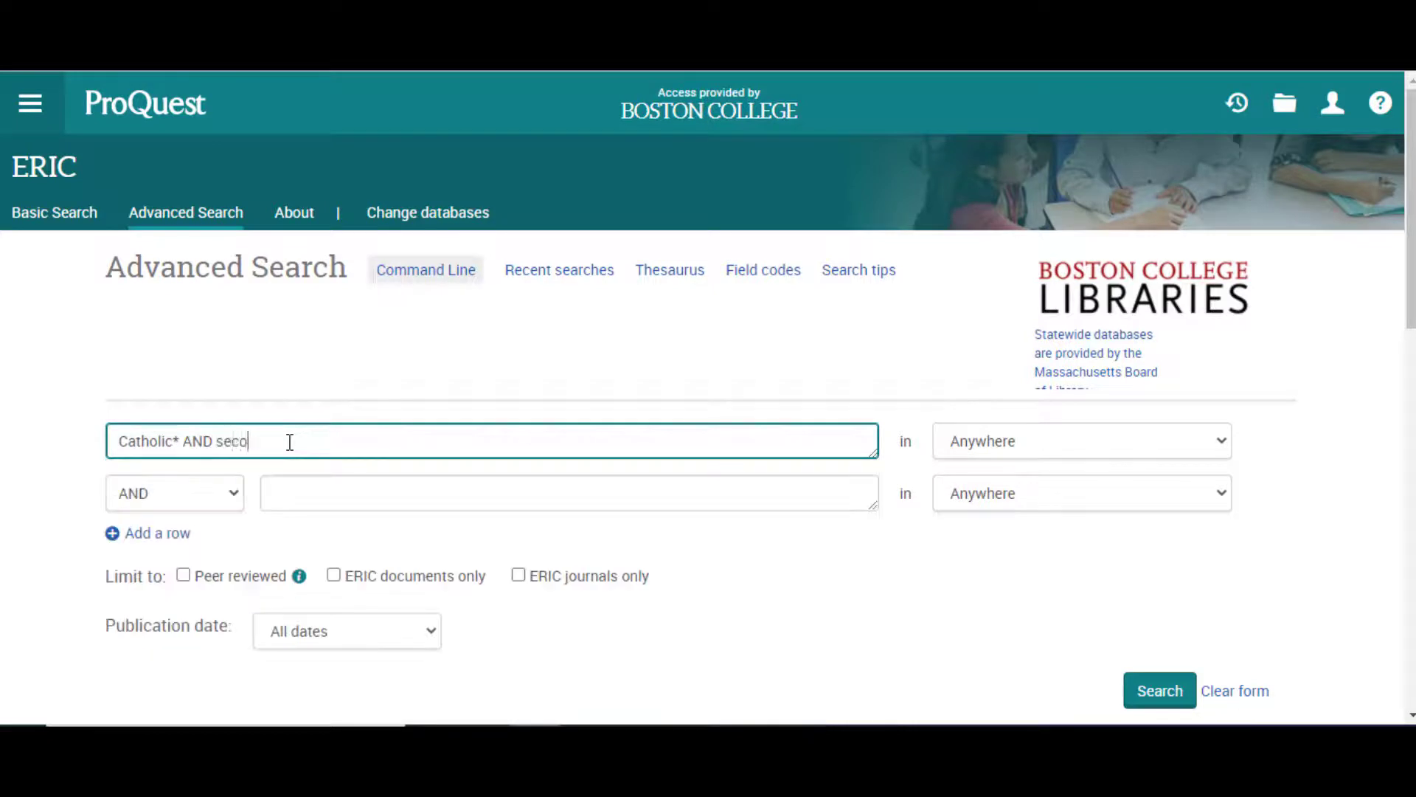
type("ndary AND \"faculty developme")
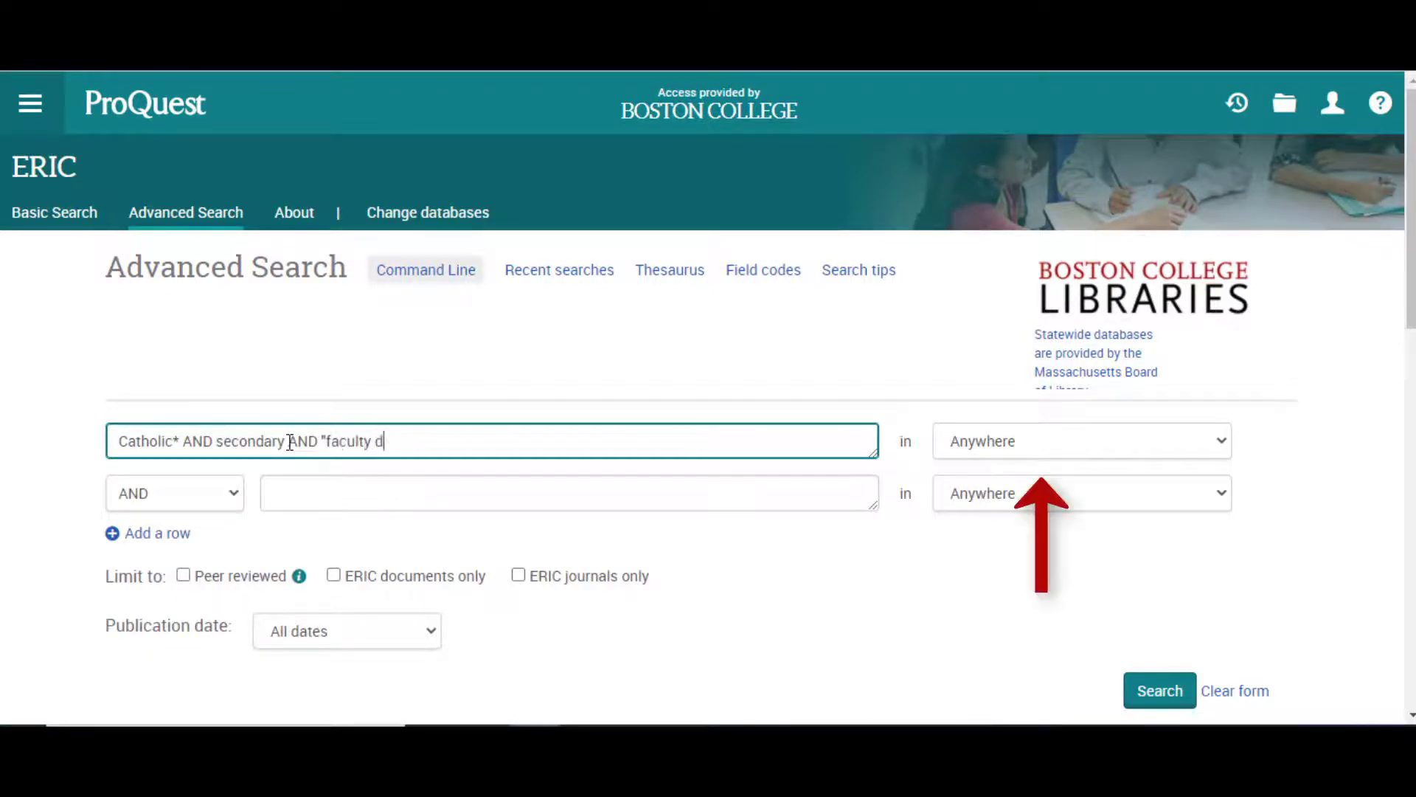
type("nt\"")
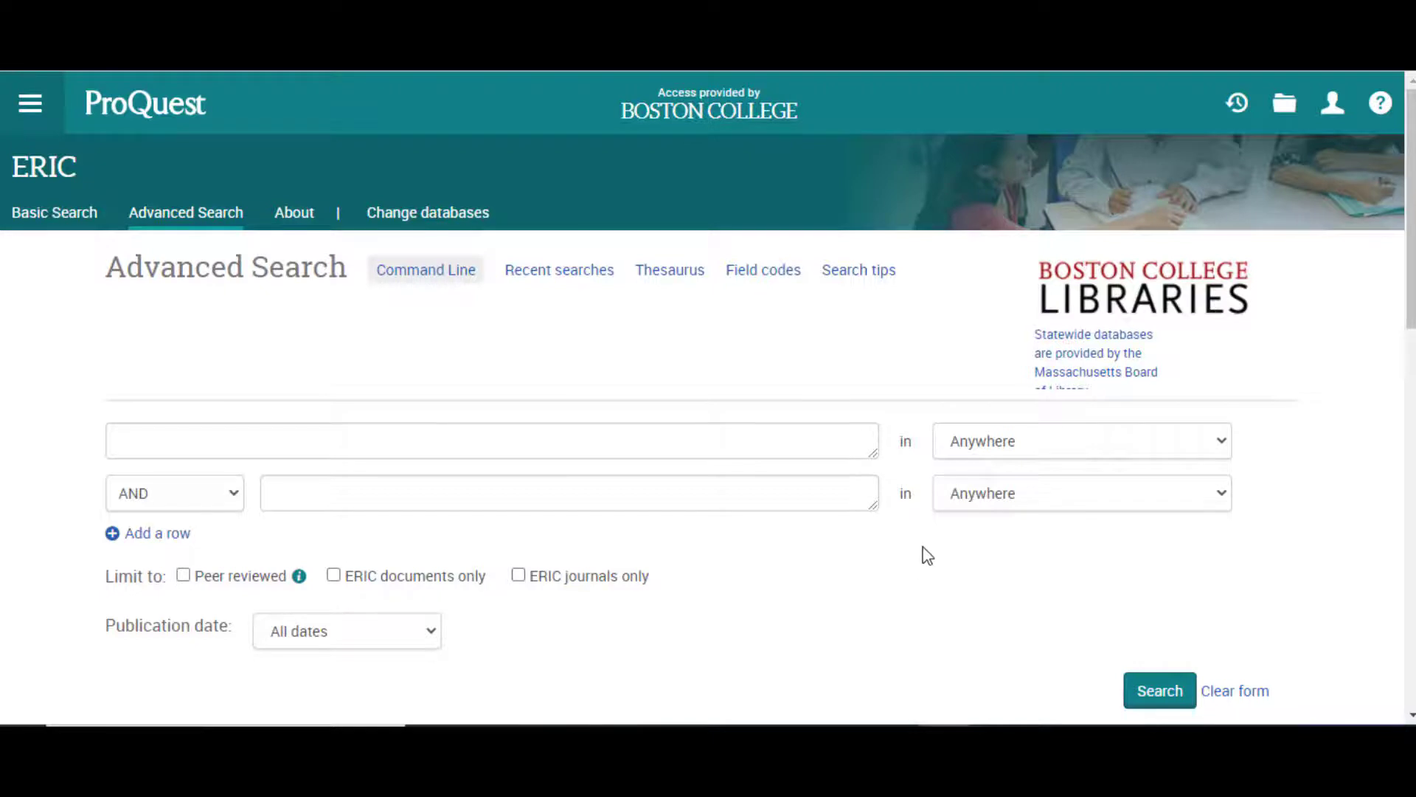
Look up the Wildcards and truncation section in the ProQuest Search Tips
left_click(861, 281)
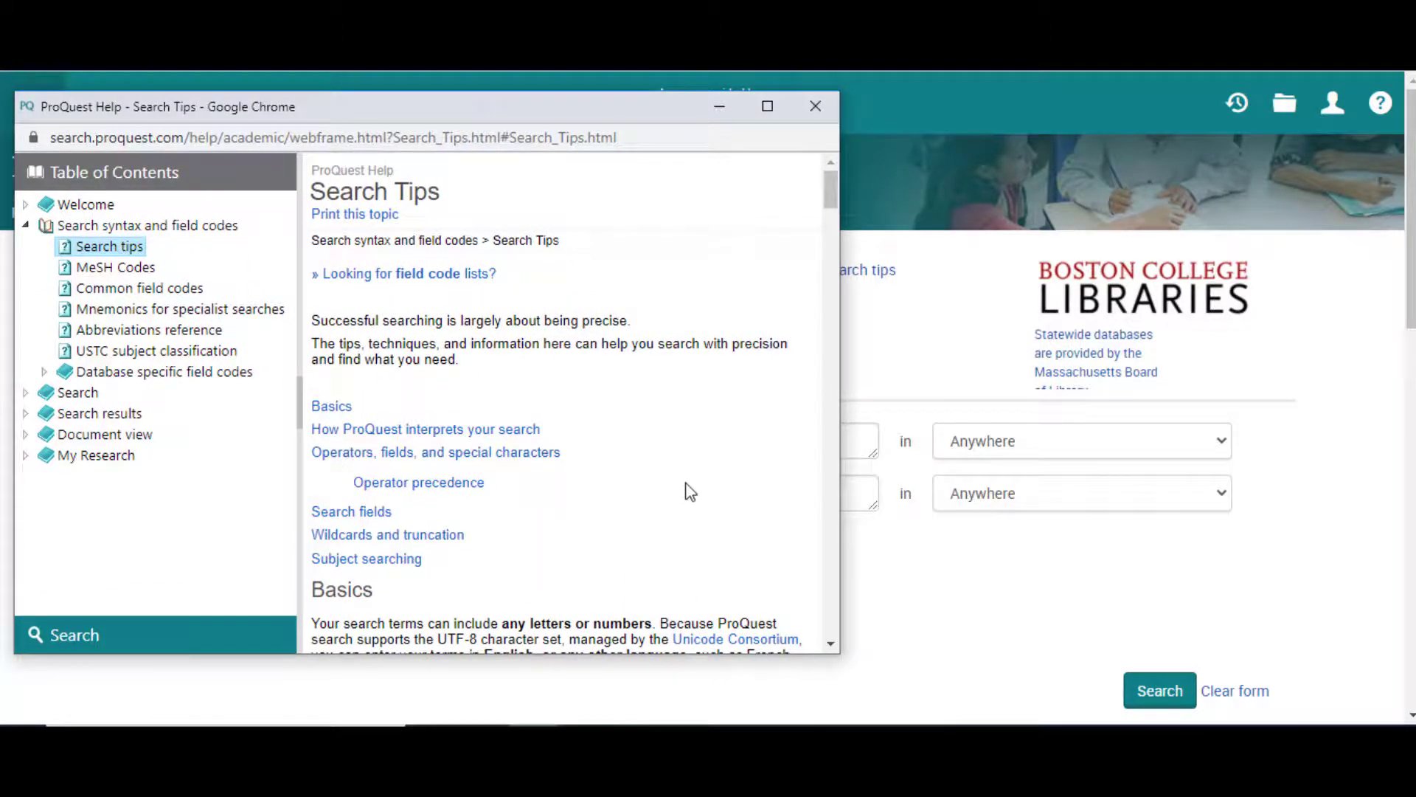
left_click(452, 546)
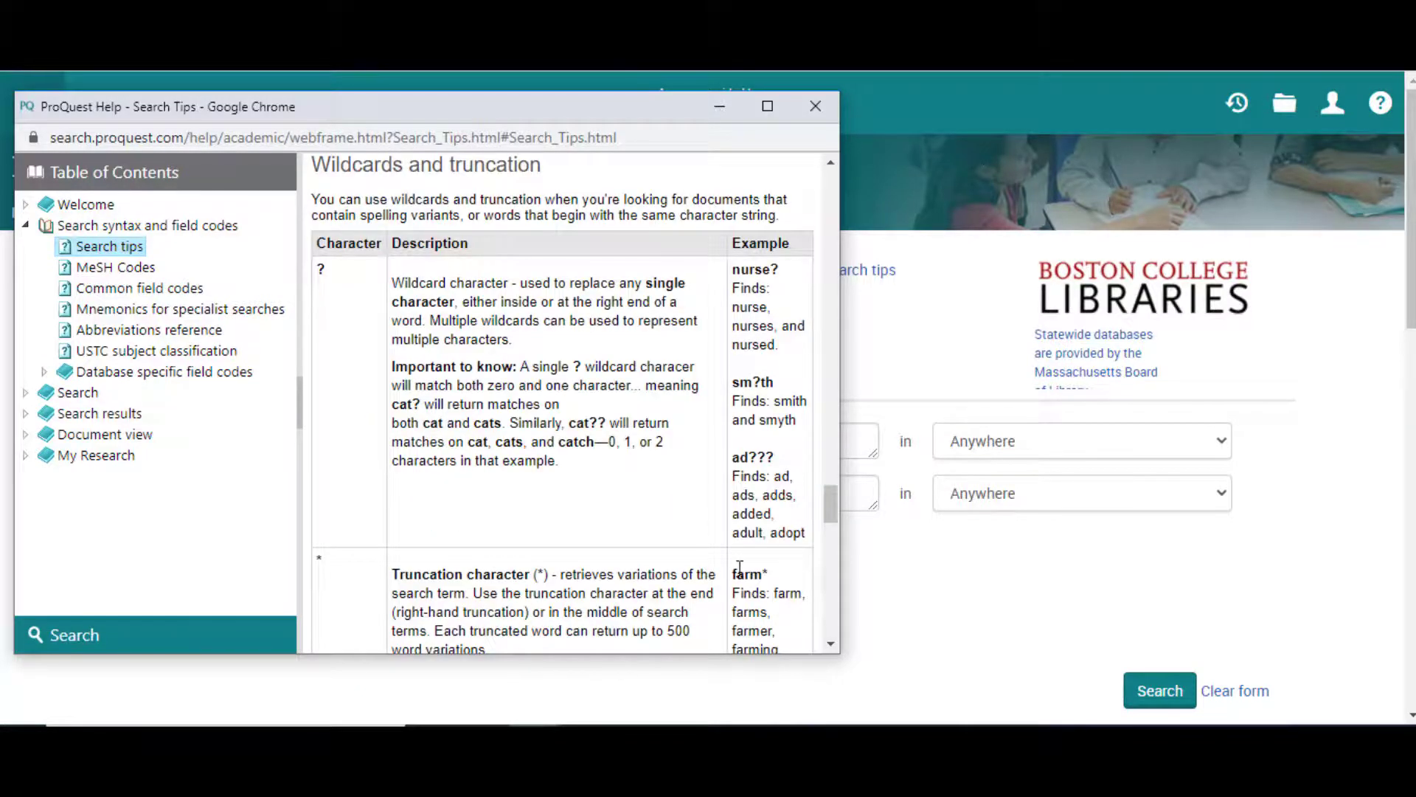
left_click(863, 567)
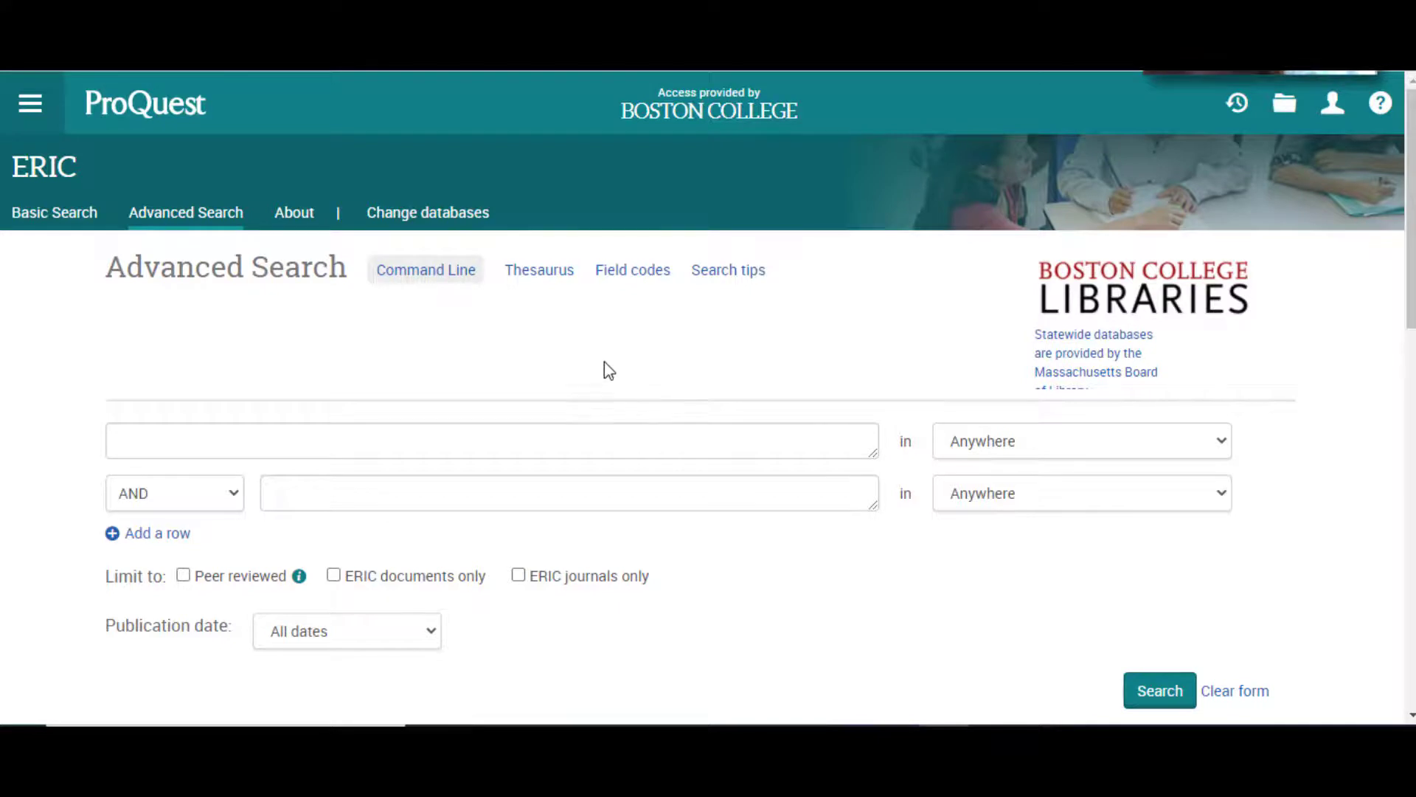
Open the ERIC Thesaurus and page forward through the full list of subject terms
left_click(542, 272)
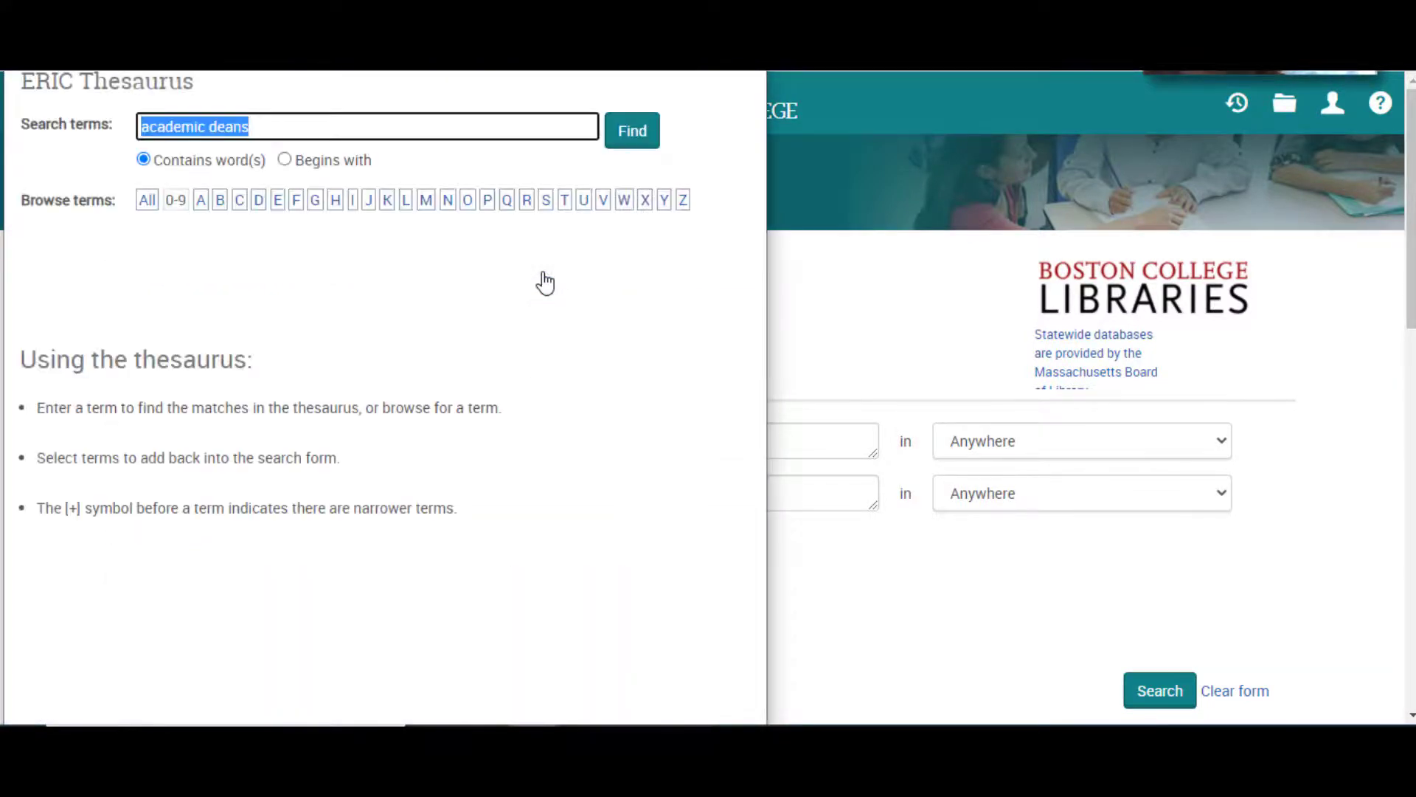
left_click_drag(526, 0, 527, 77)
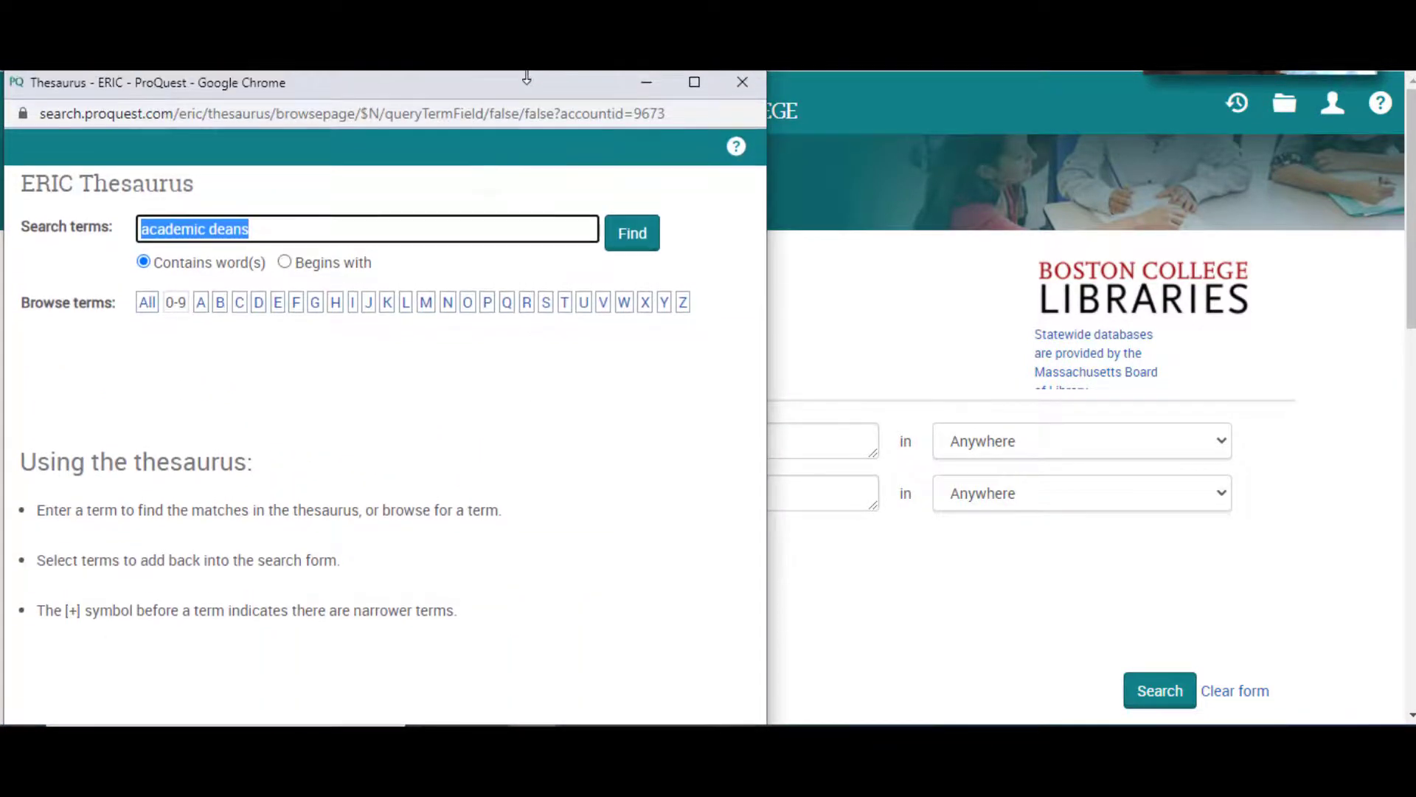
type("acade")
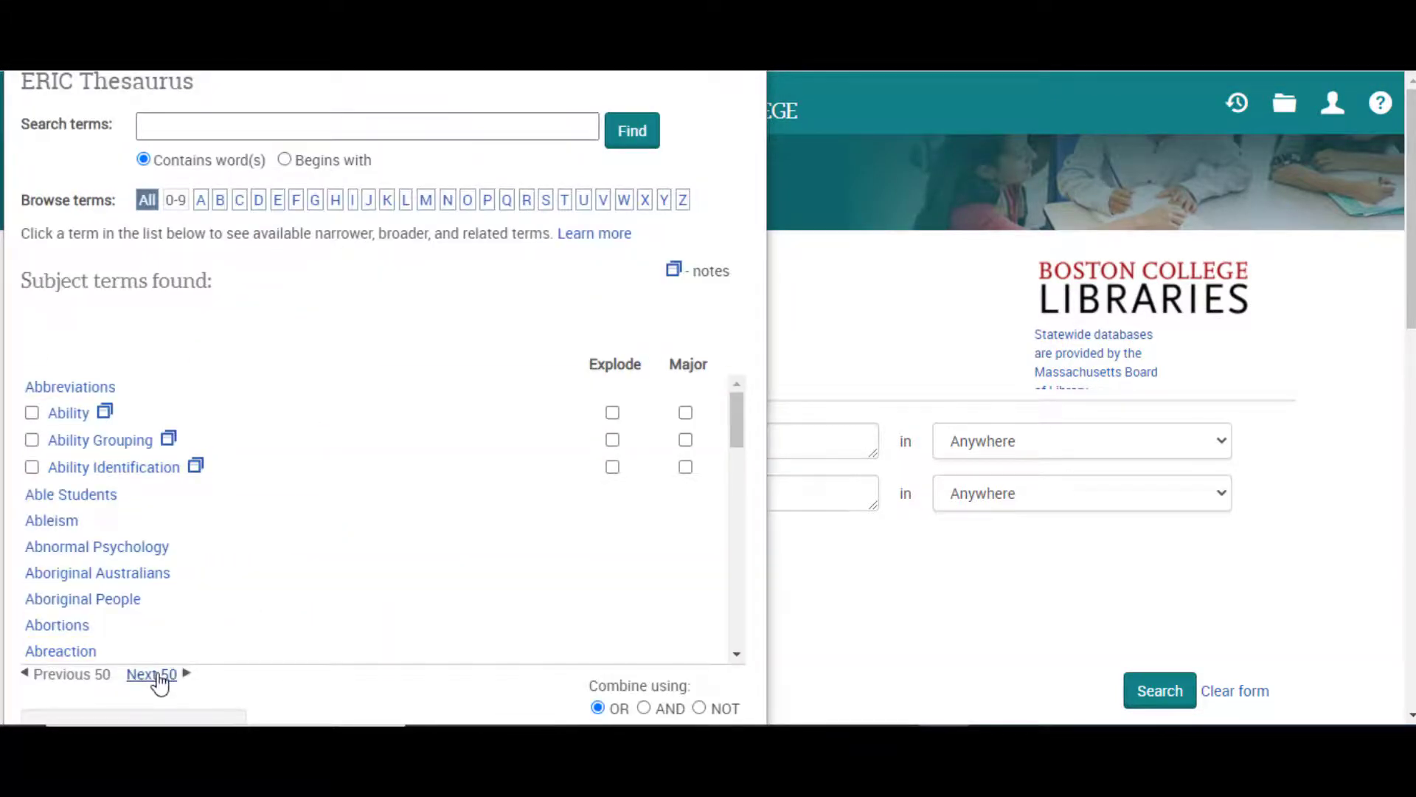
left_click(159, 675)
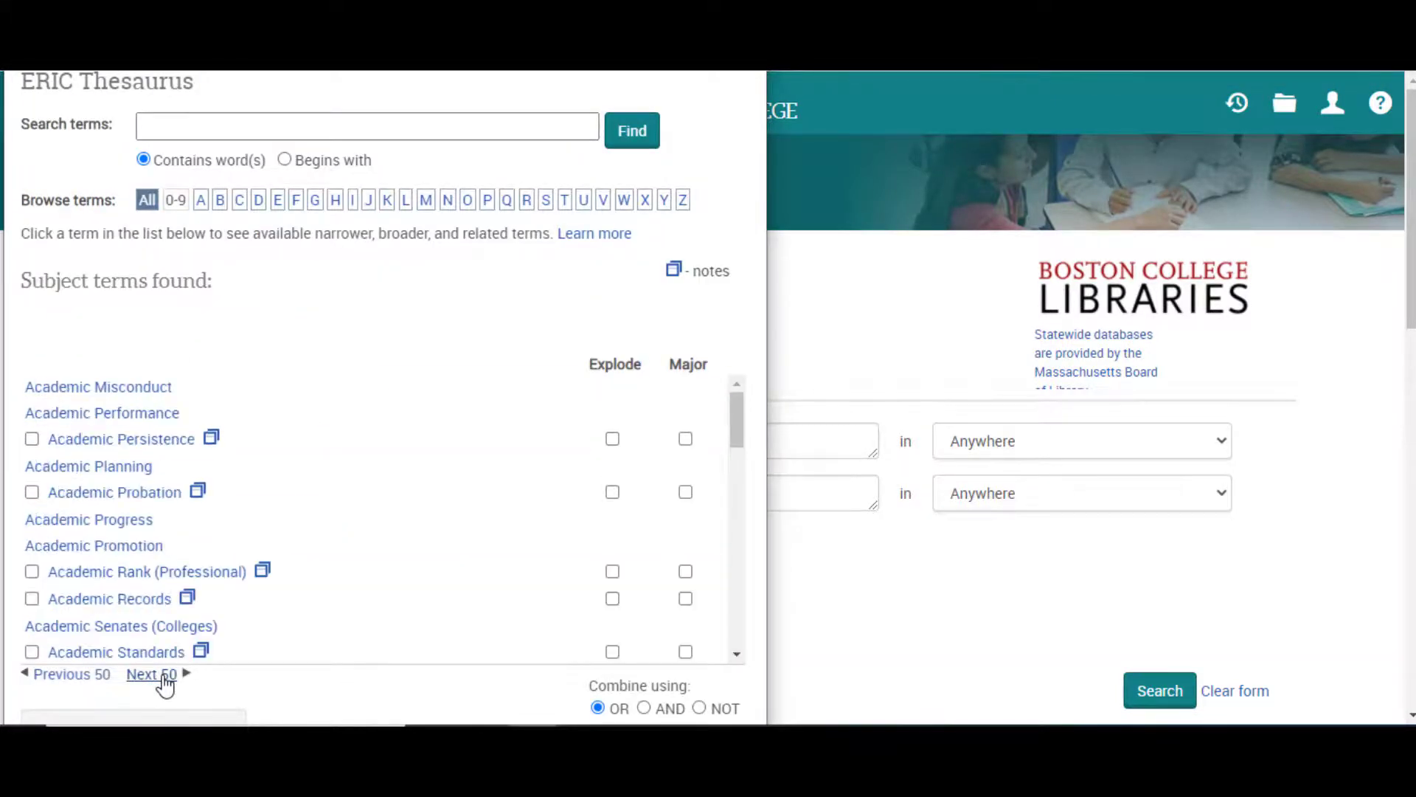
left_click(159, 675)
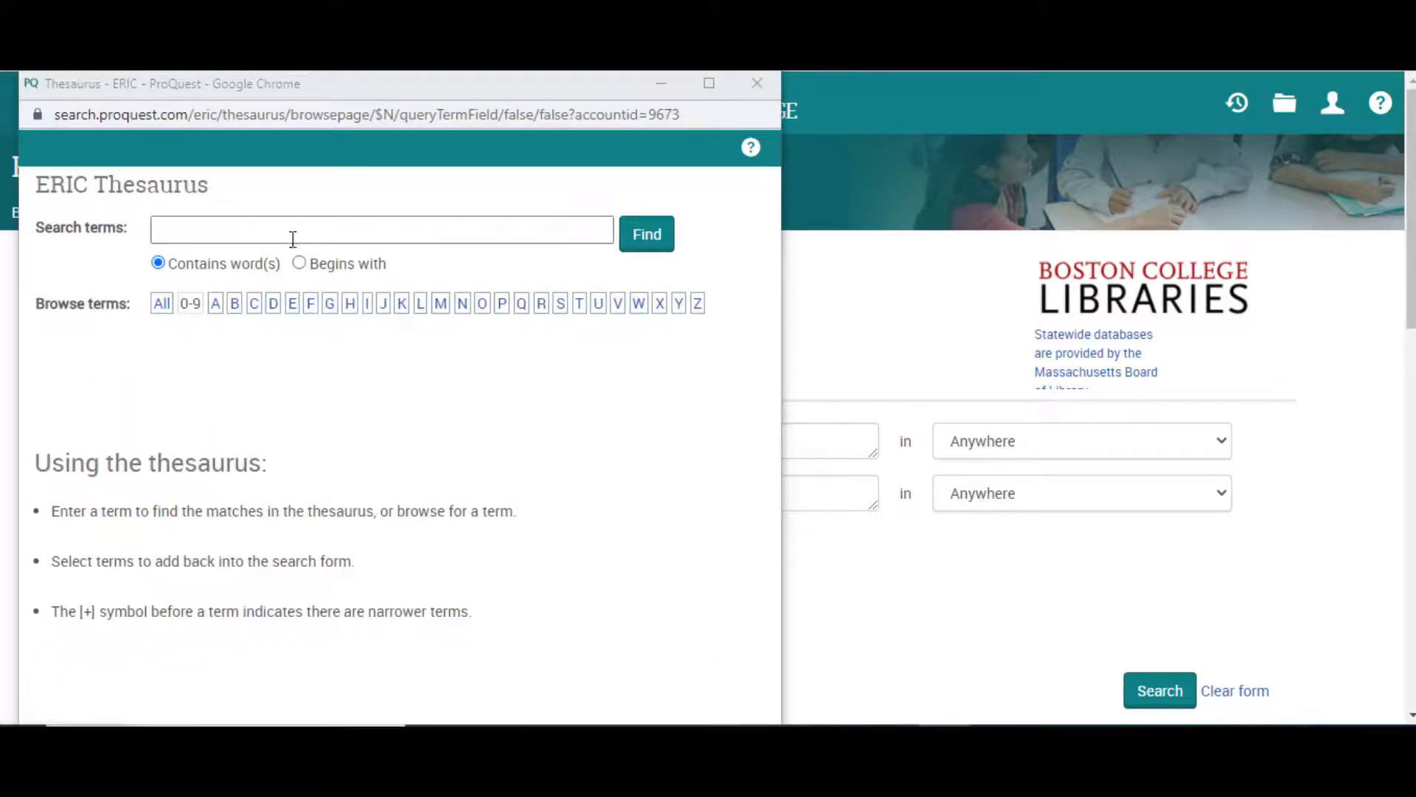
Search the ERIC Thesaurus for probationary period using the Contains word(s) option
left_click(287, 231)
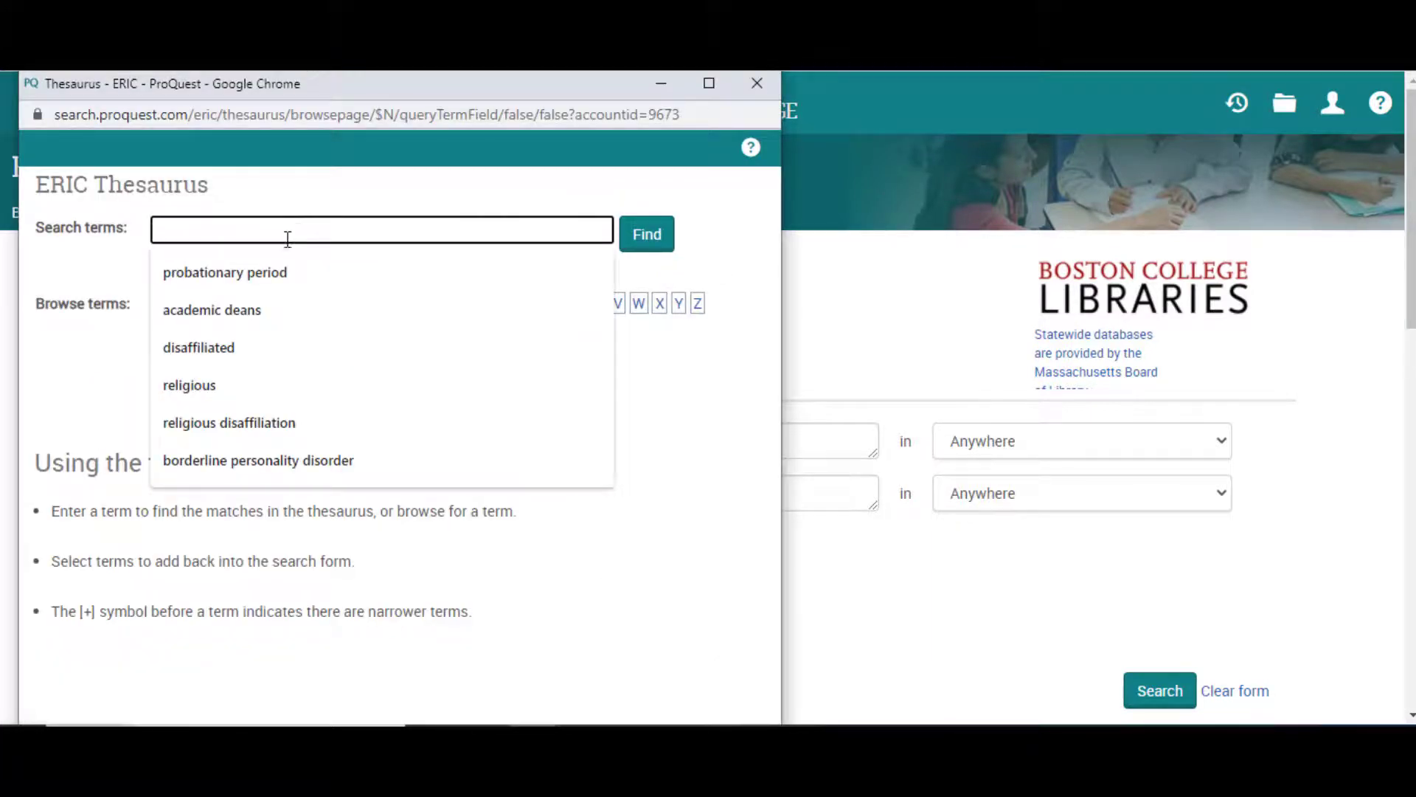
left_click(282, 271)
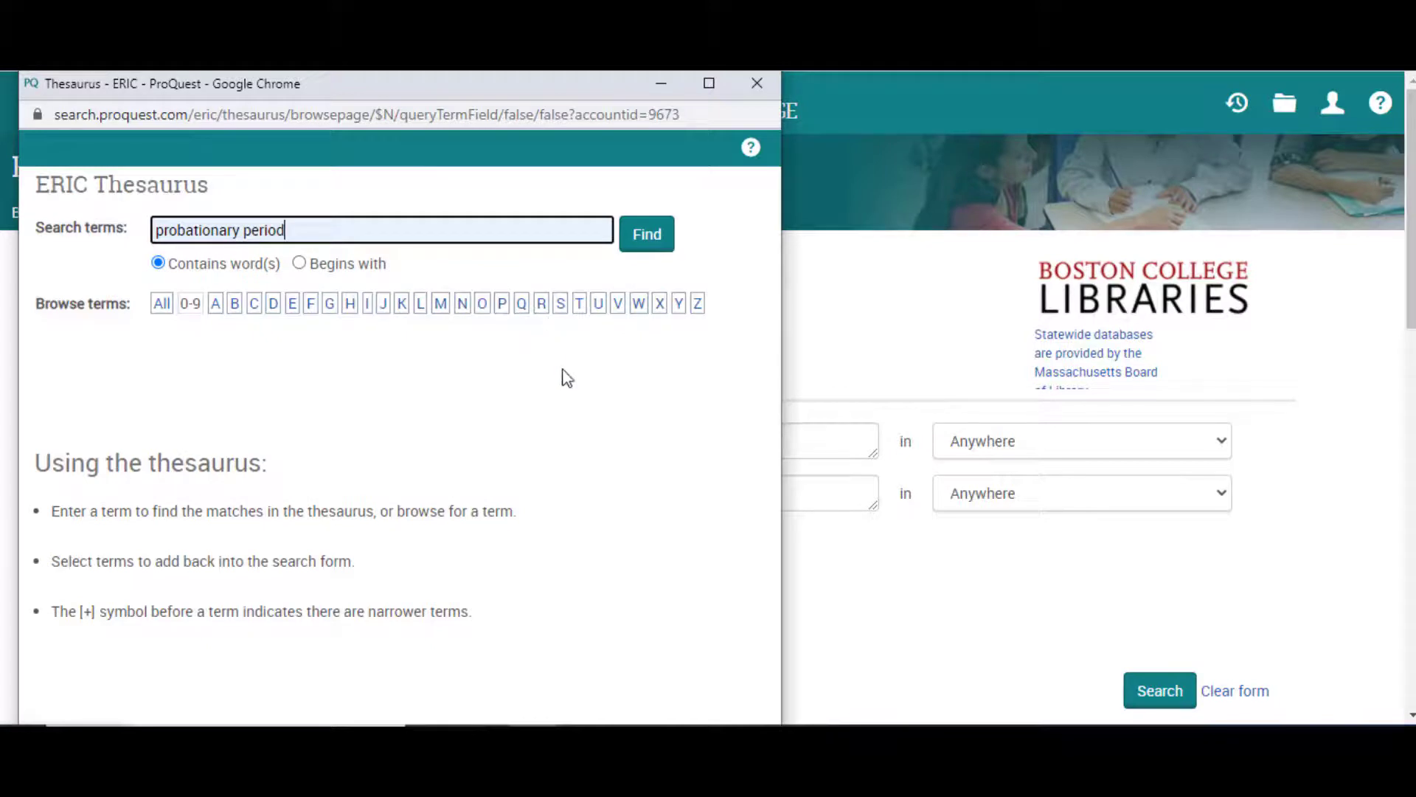
left_click(654, 252)
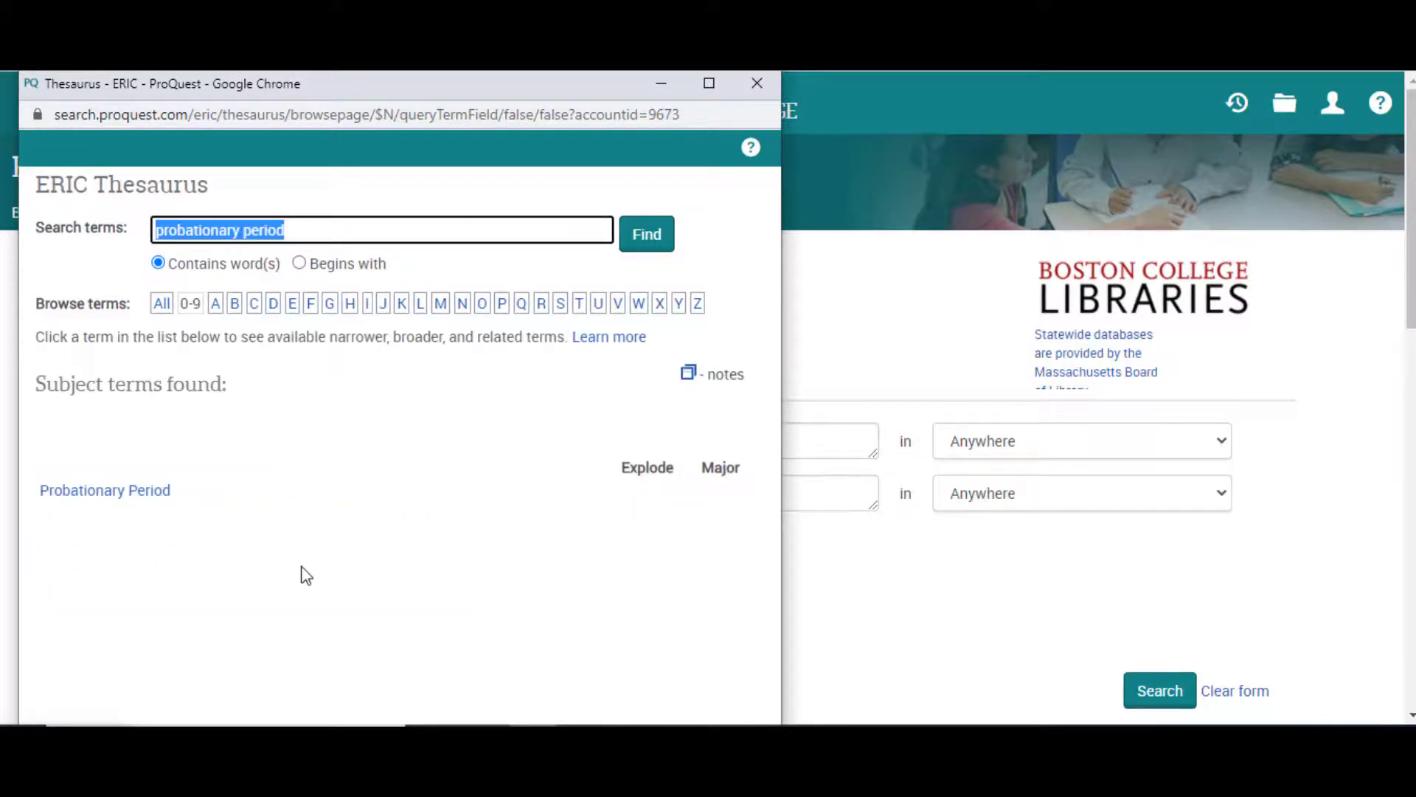
Open the Probationary Period entry in the ERIC Thesaurus, display the notes for Academic Probation and select that term
left_click(148, 506)
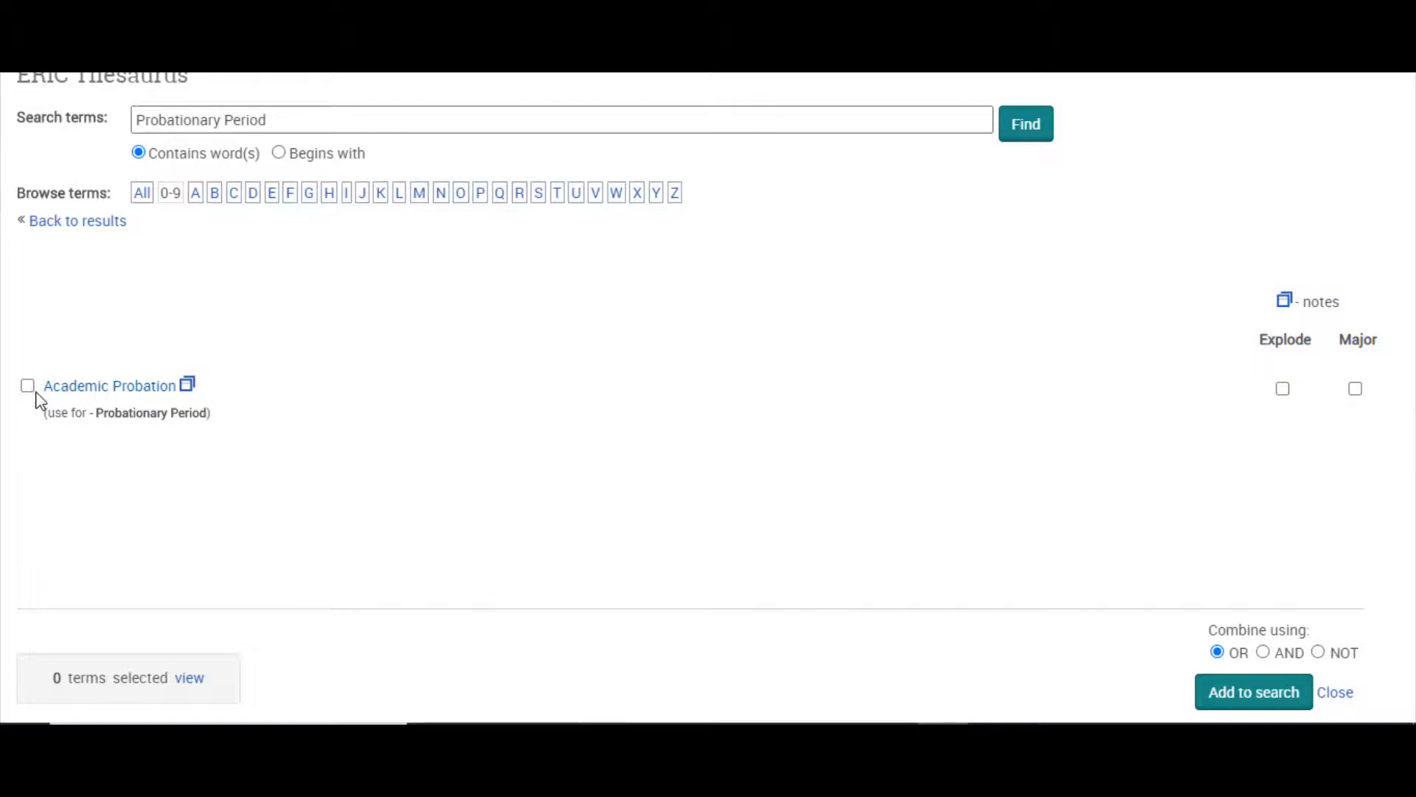
left_click(188, 383)
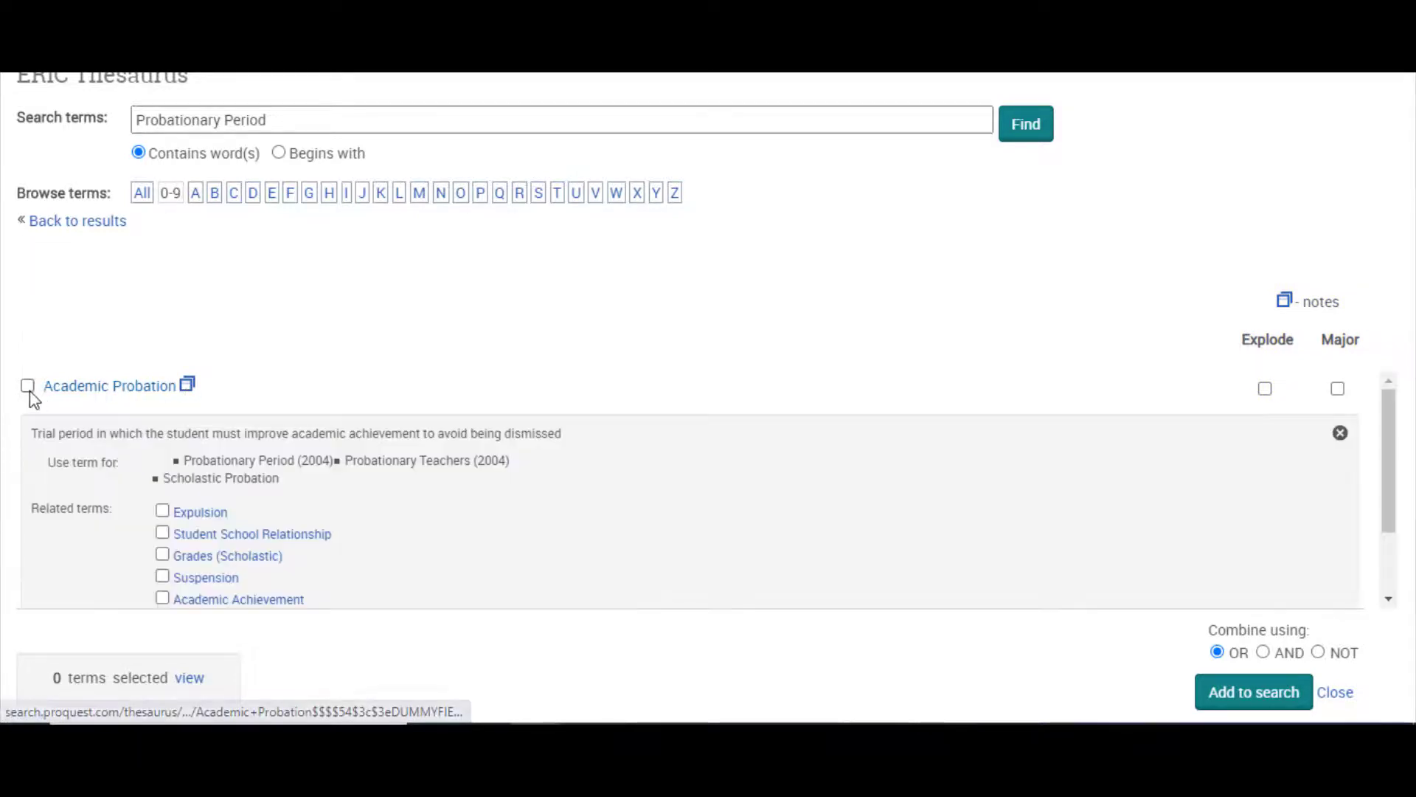
left_click(27, 386)
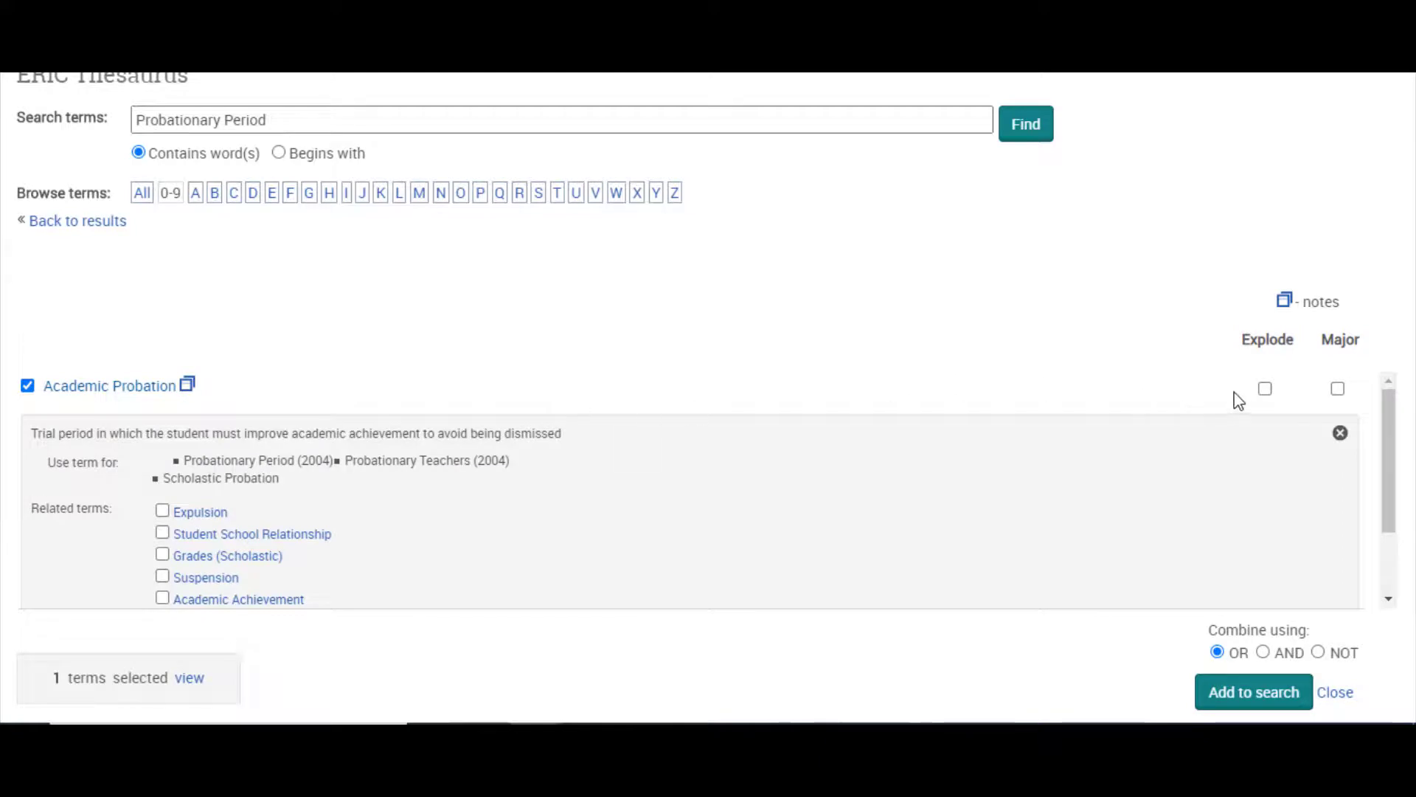
Mark Academic Probation as a Major subject and add it to the advanced search form
left_click(1266, 389)
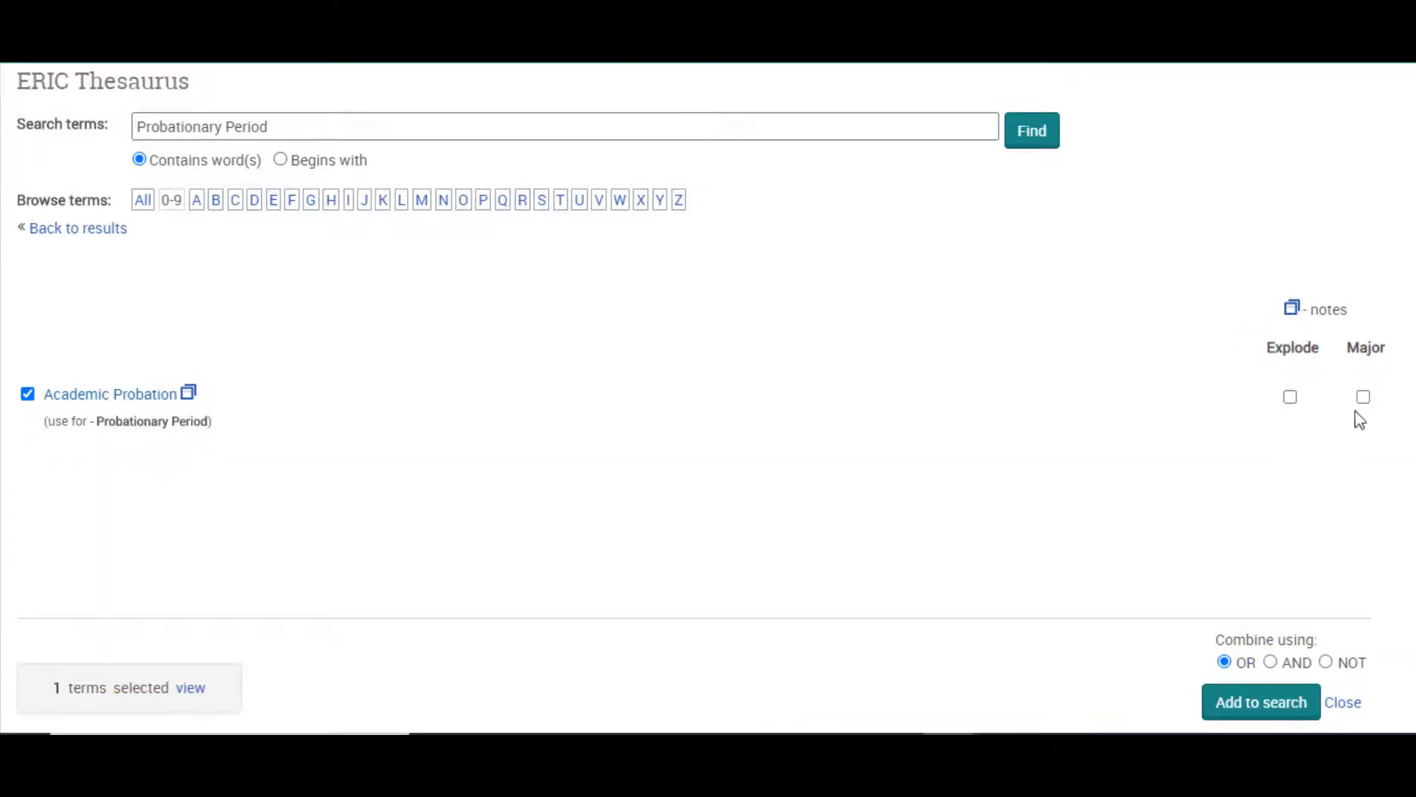
left_click(1355, 389)
left_click(1221, 704)
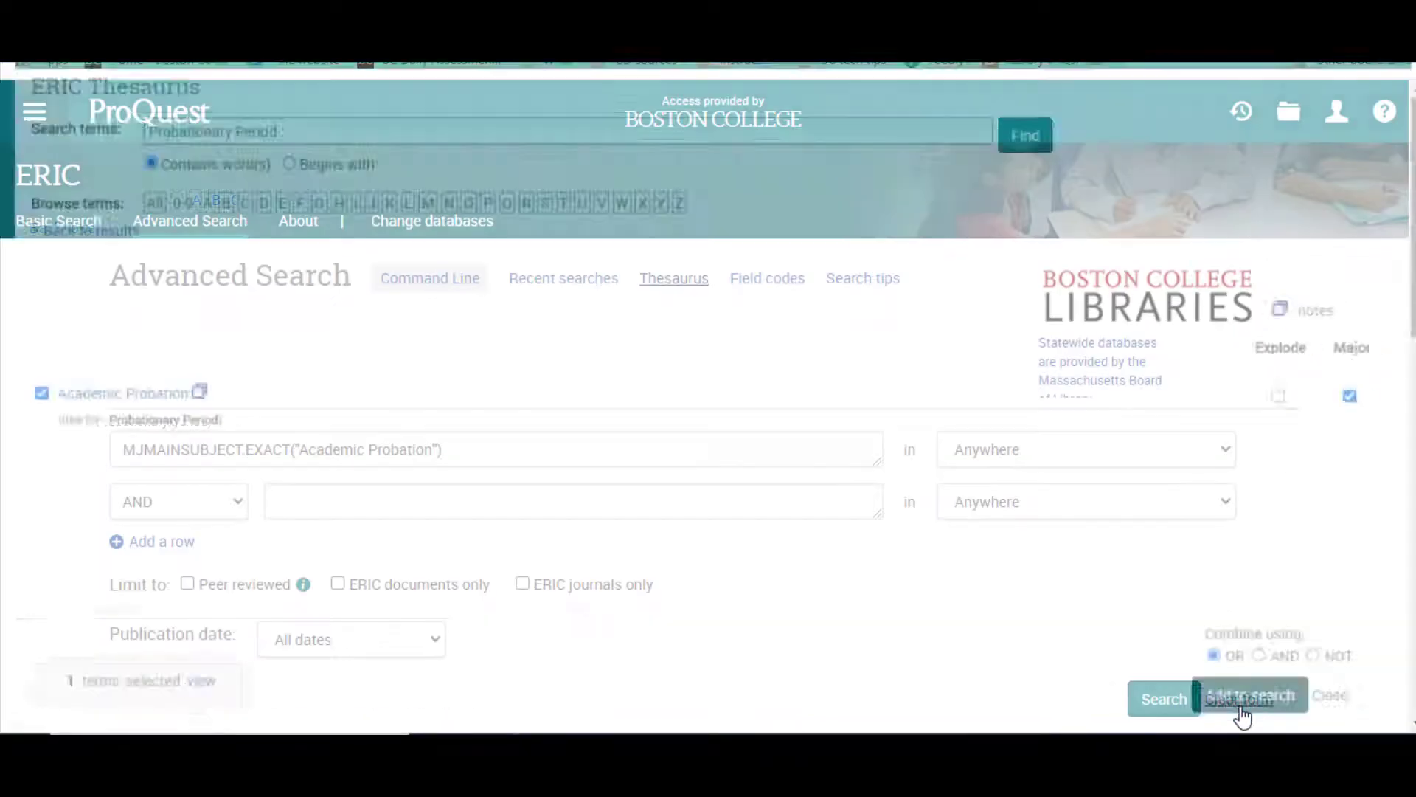
Run the Academic Probation search and view the first result's full record
left_click(1160, 704)
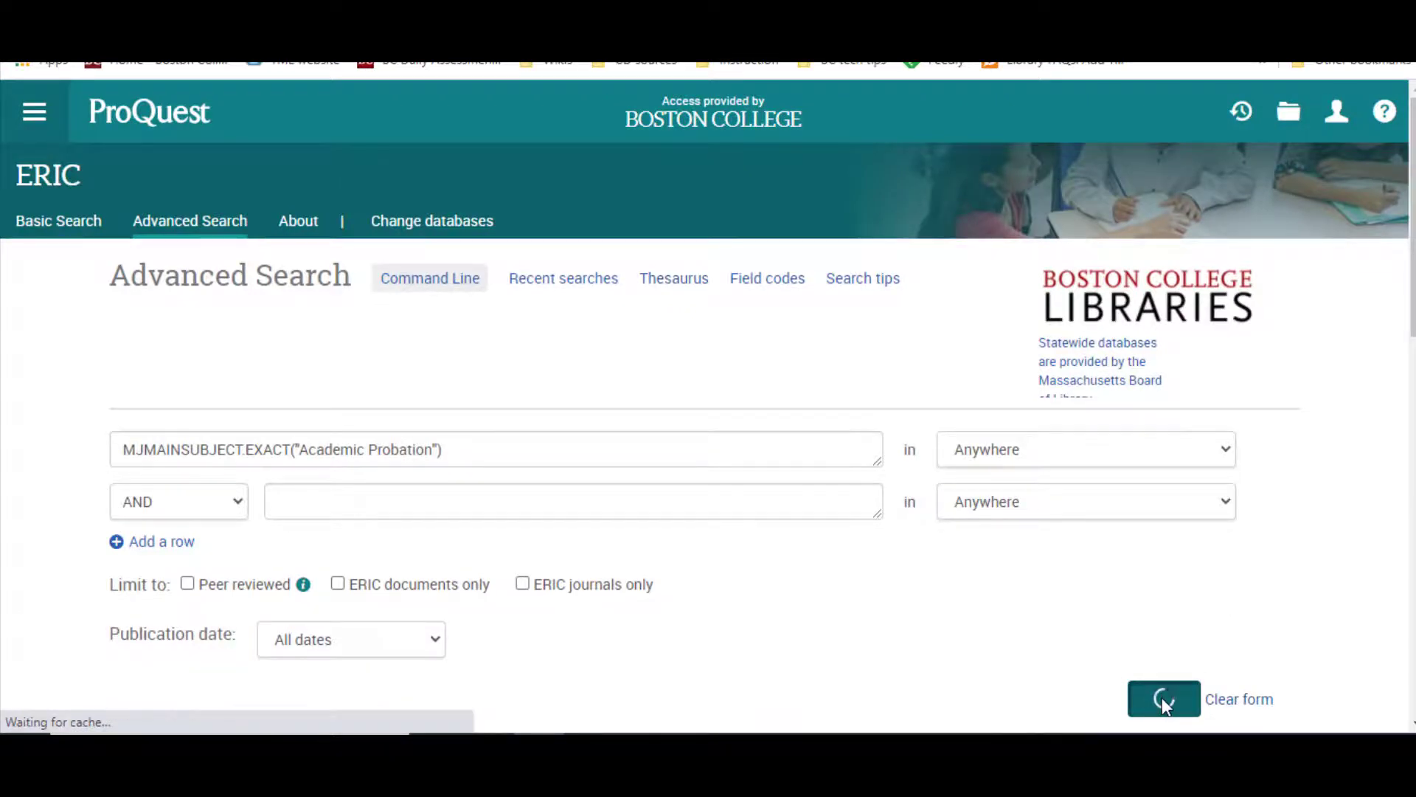
left_click(928, 464)
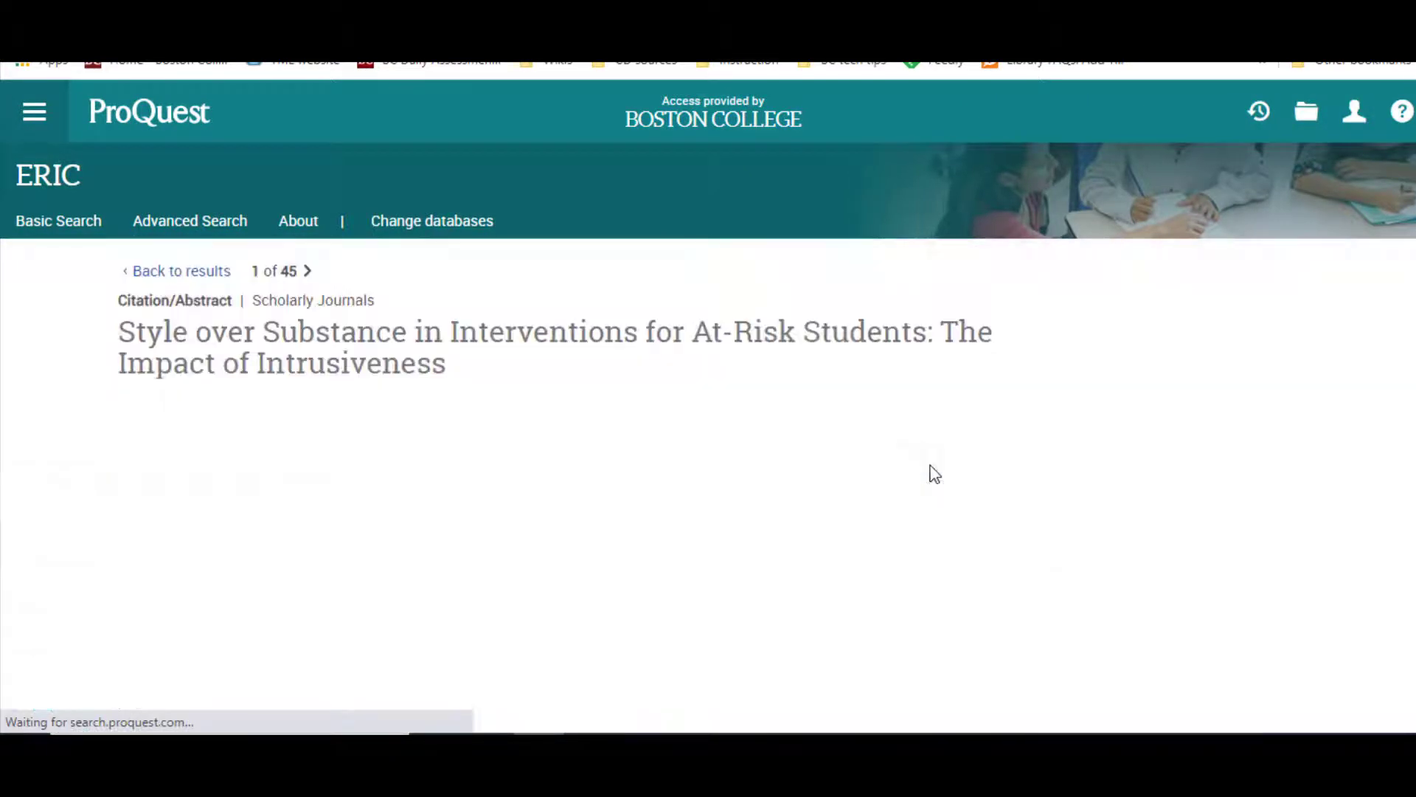
scroll(1108, 668, "down", 5)
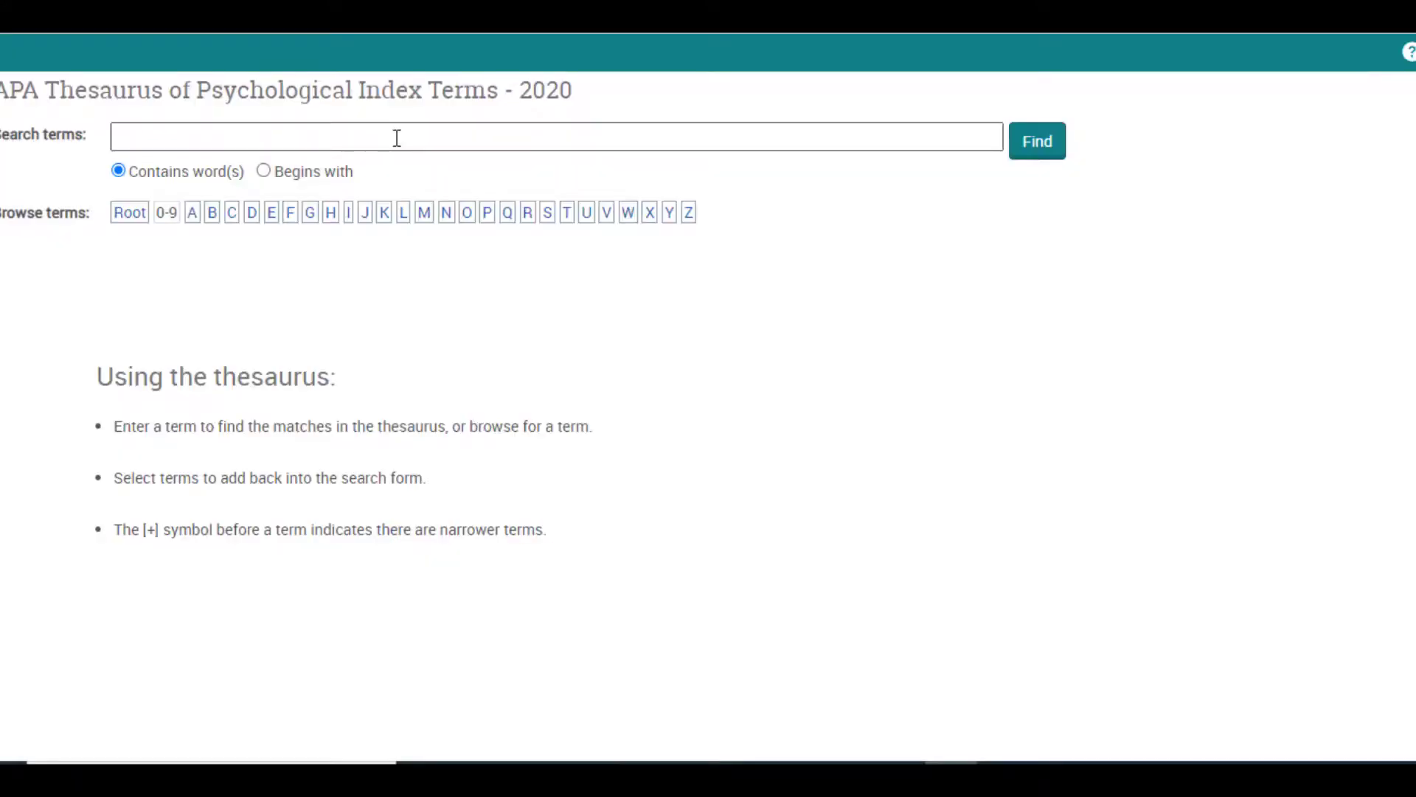
Search the APA Thesaurus of Psychological Index Terms for caffeine using the Contains word(s) option
left_click(396, 138)
type("c")
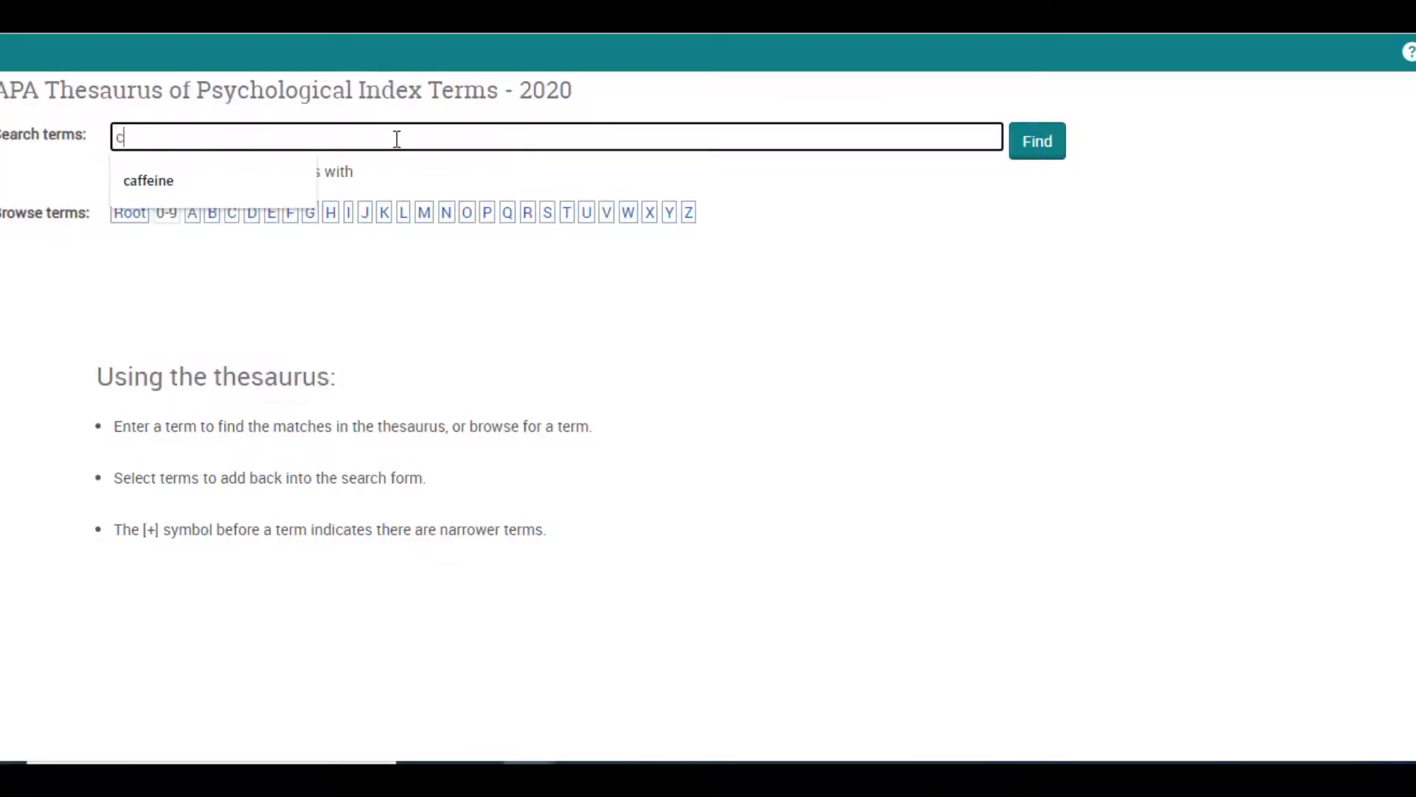
type("affeine")
left_click(301, 180)
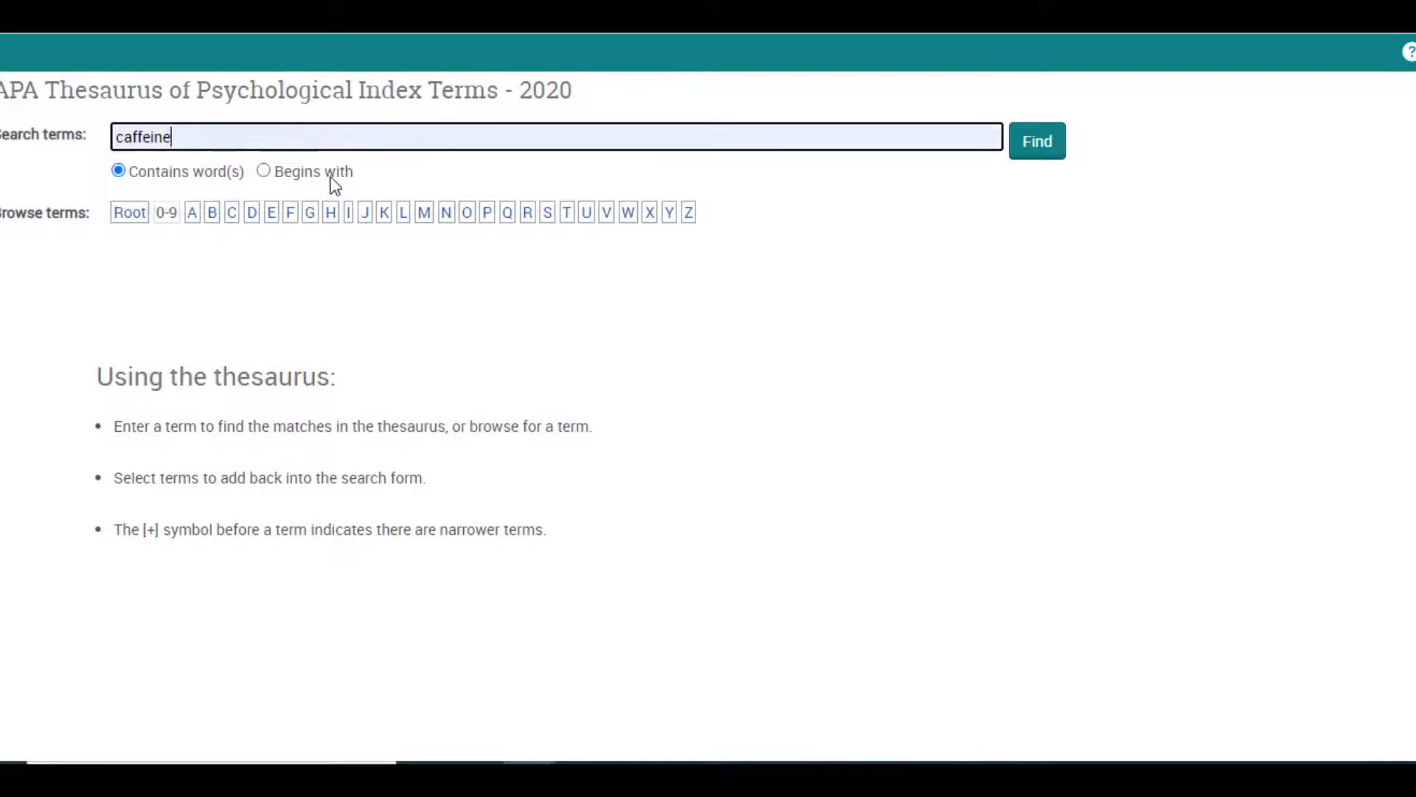
left_click(1039, 156)
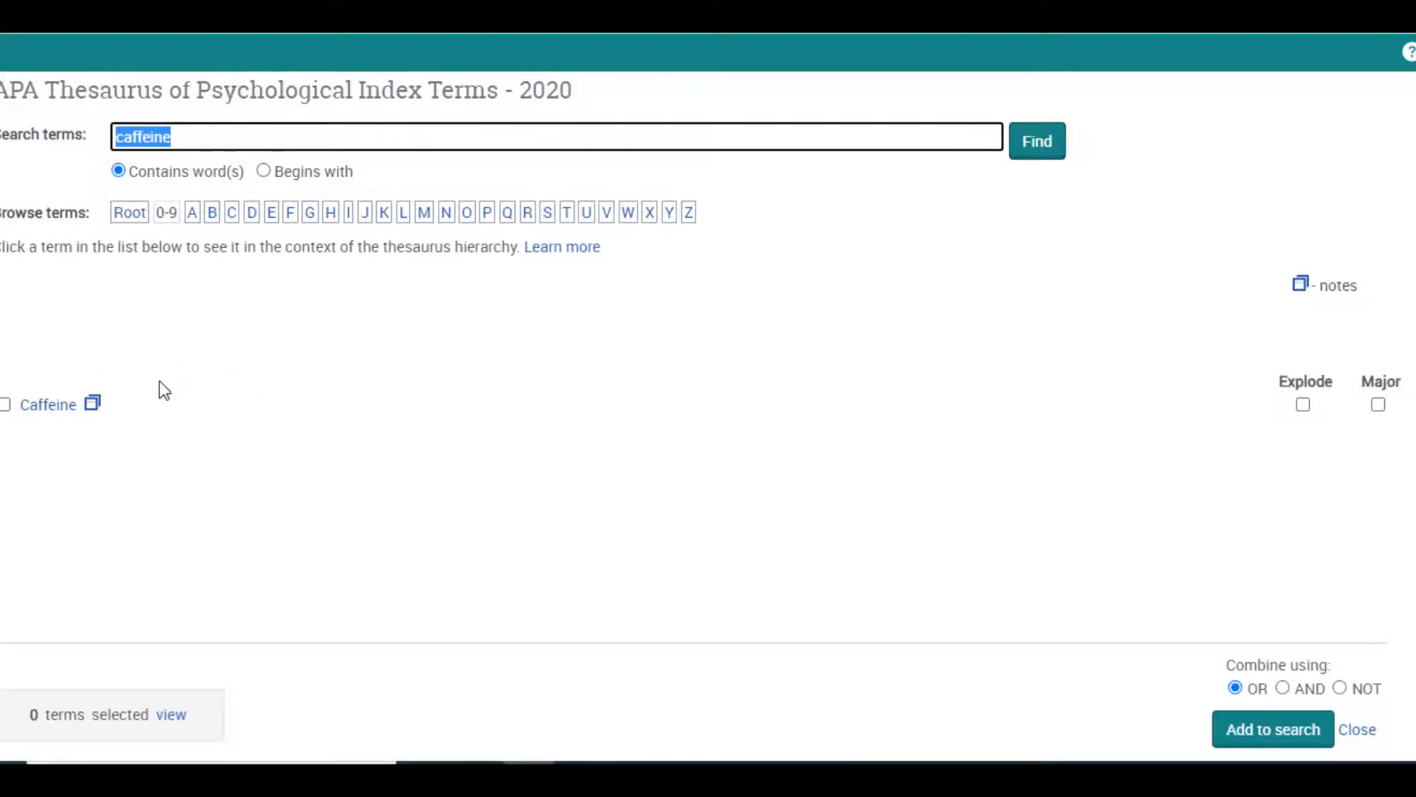
Open the Caffeine term in the thesaurus hierarchy and switch it to the Relational view
left_click(49, 406)
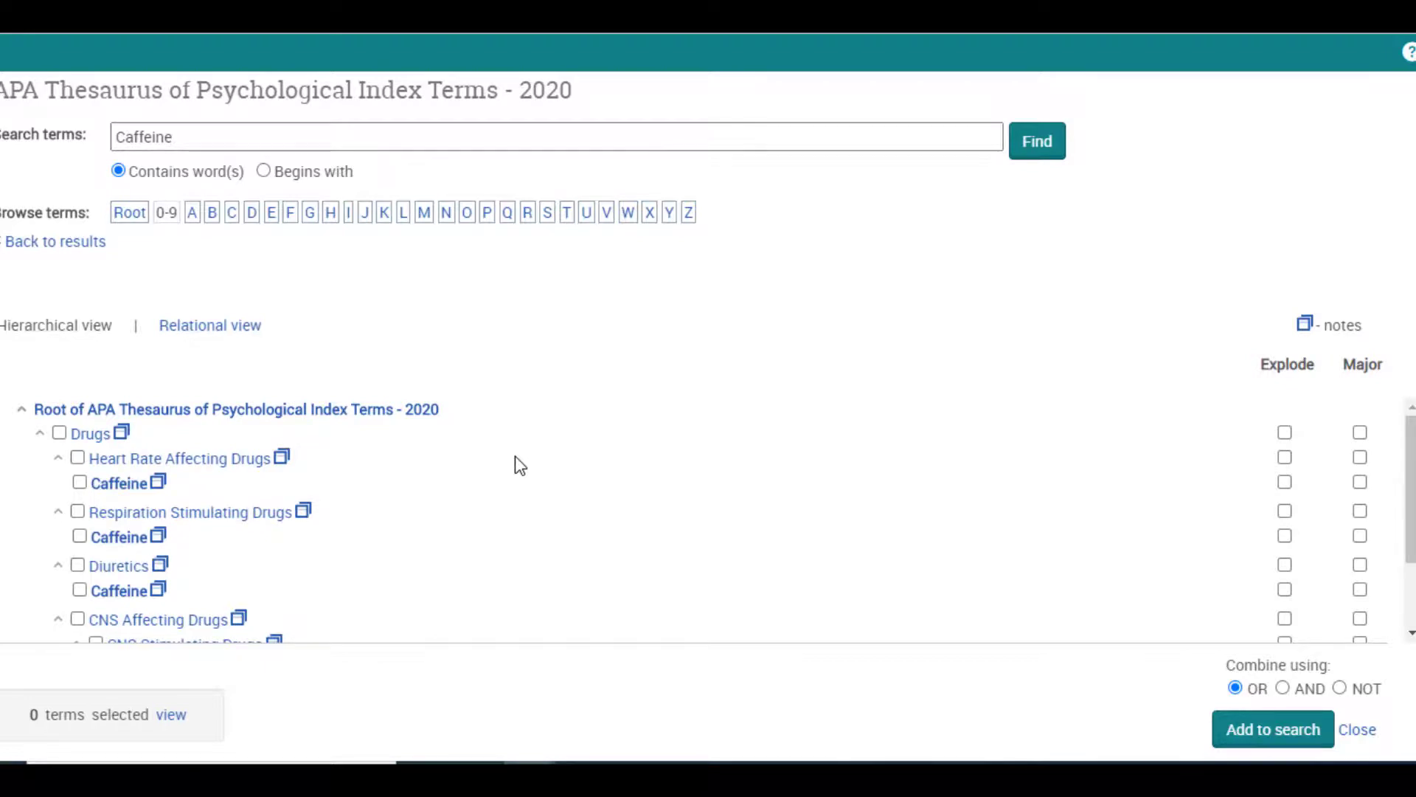
key("ctrl+minus")
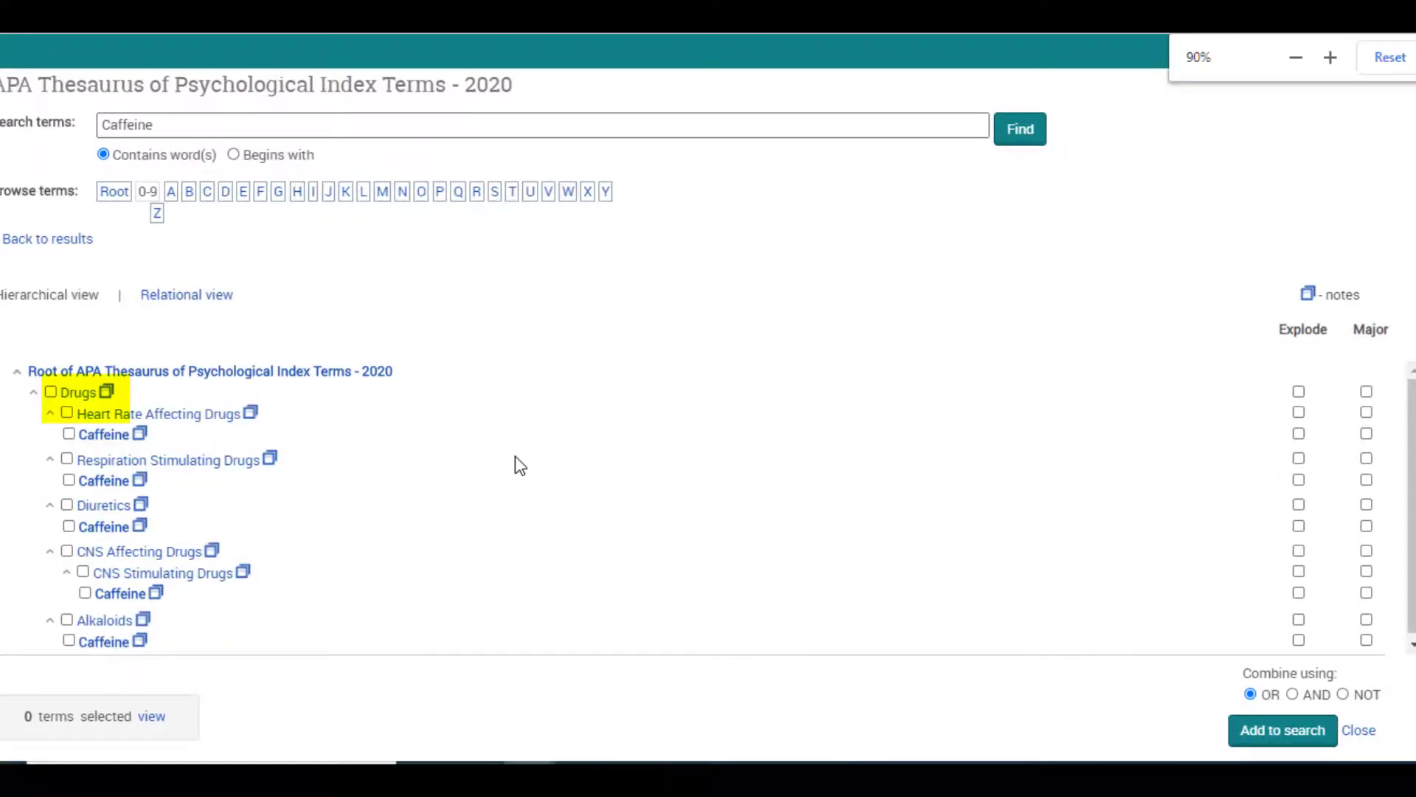
left_click(203, 299)
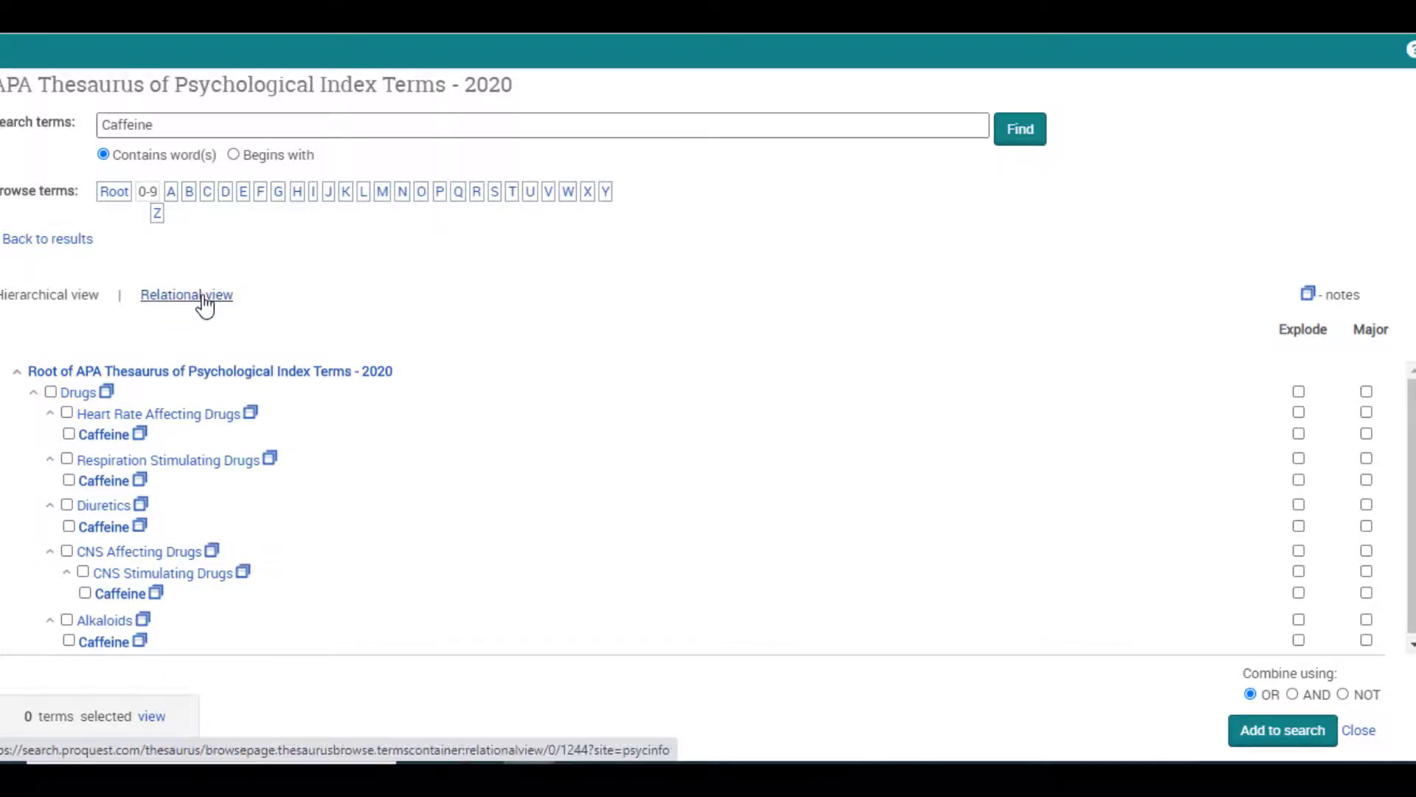